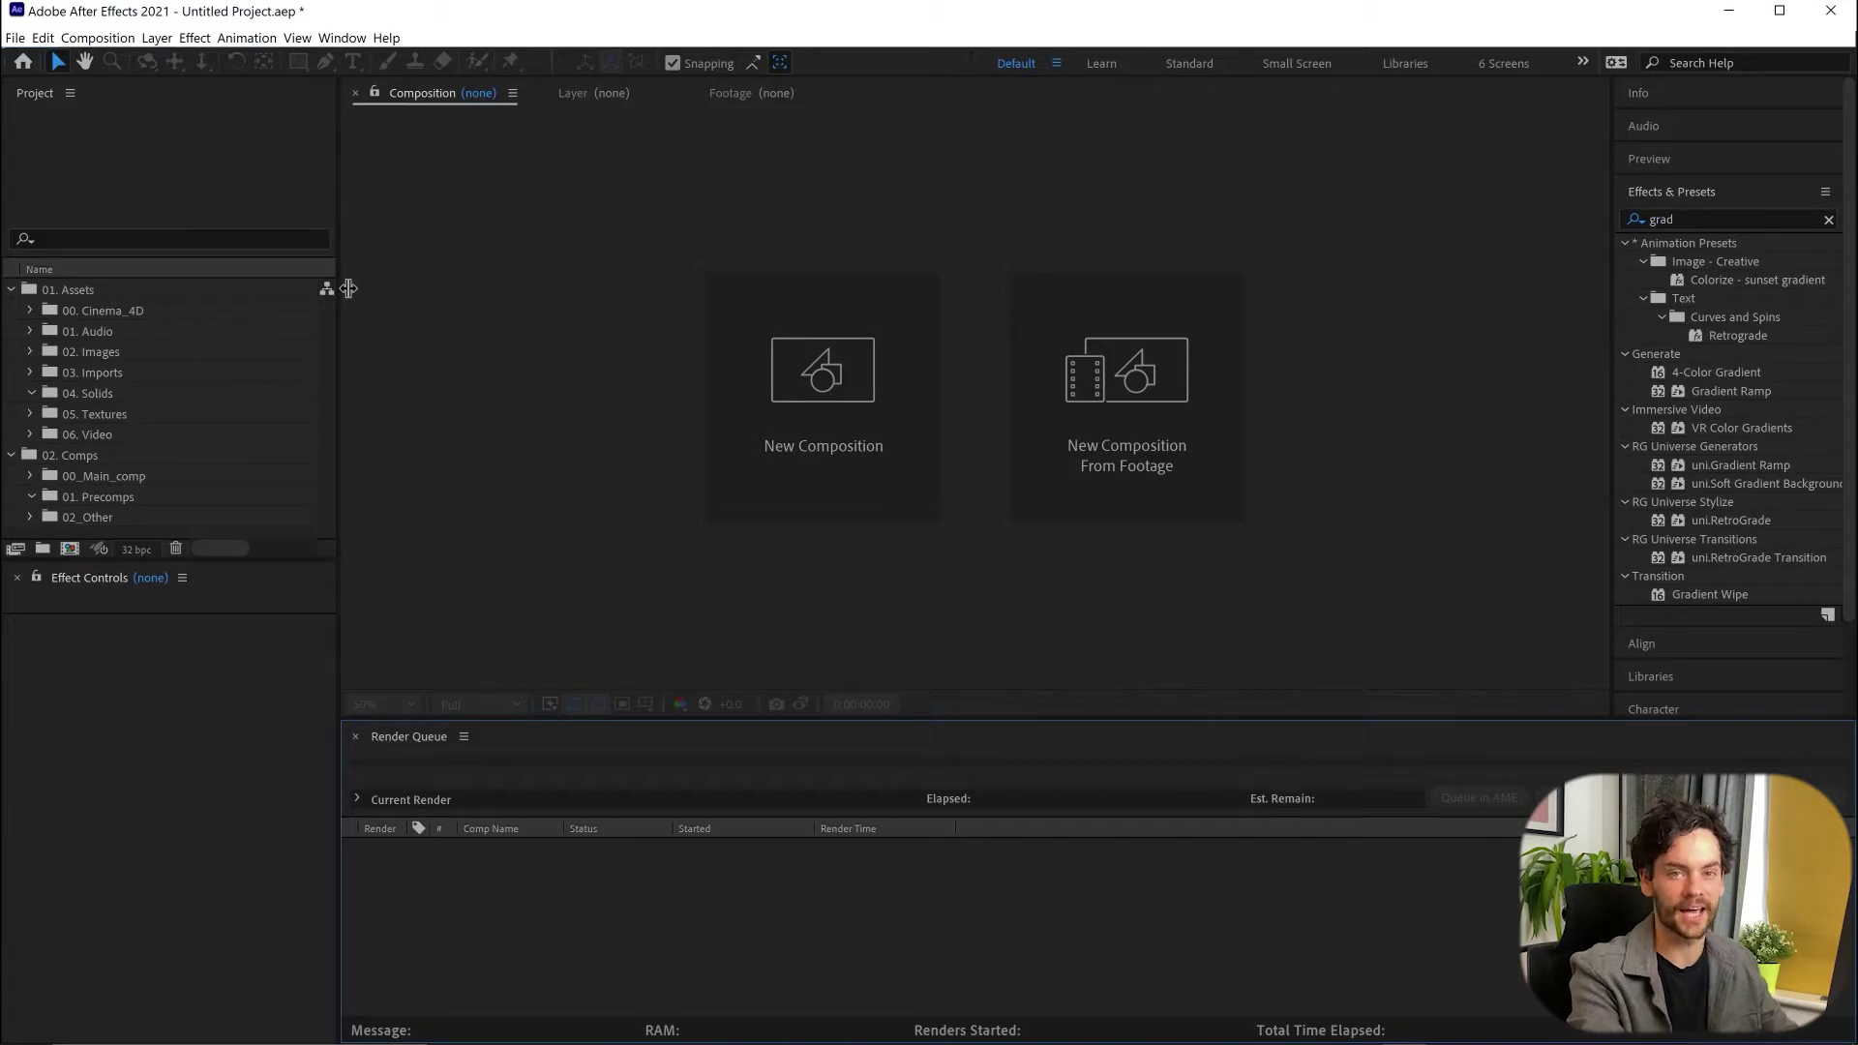
- From After Effects, create a new Cinema 4D file named '13_3D Text Beginner to Expert_v3'
{"action": "left_click", "coordinate": [15, 39]}
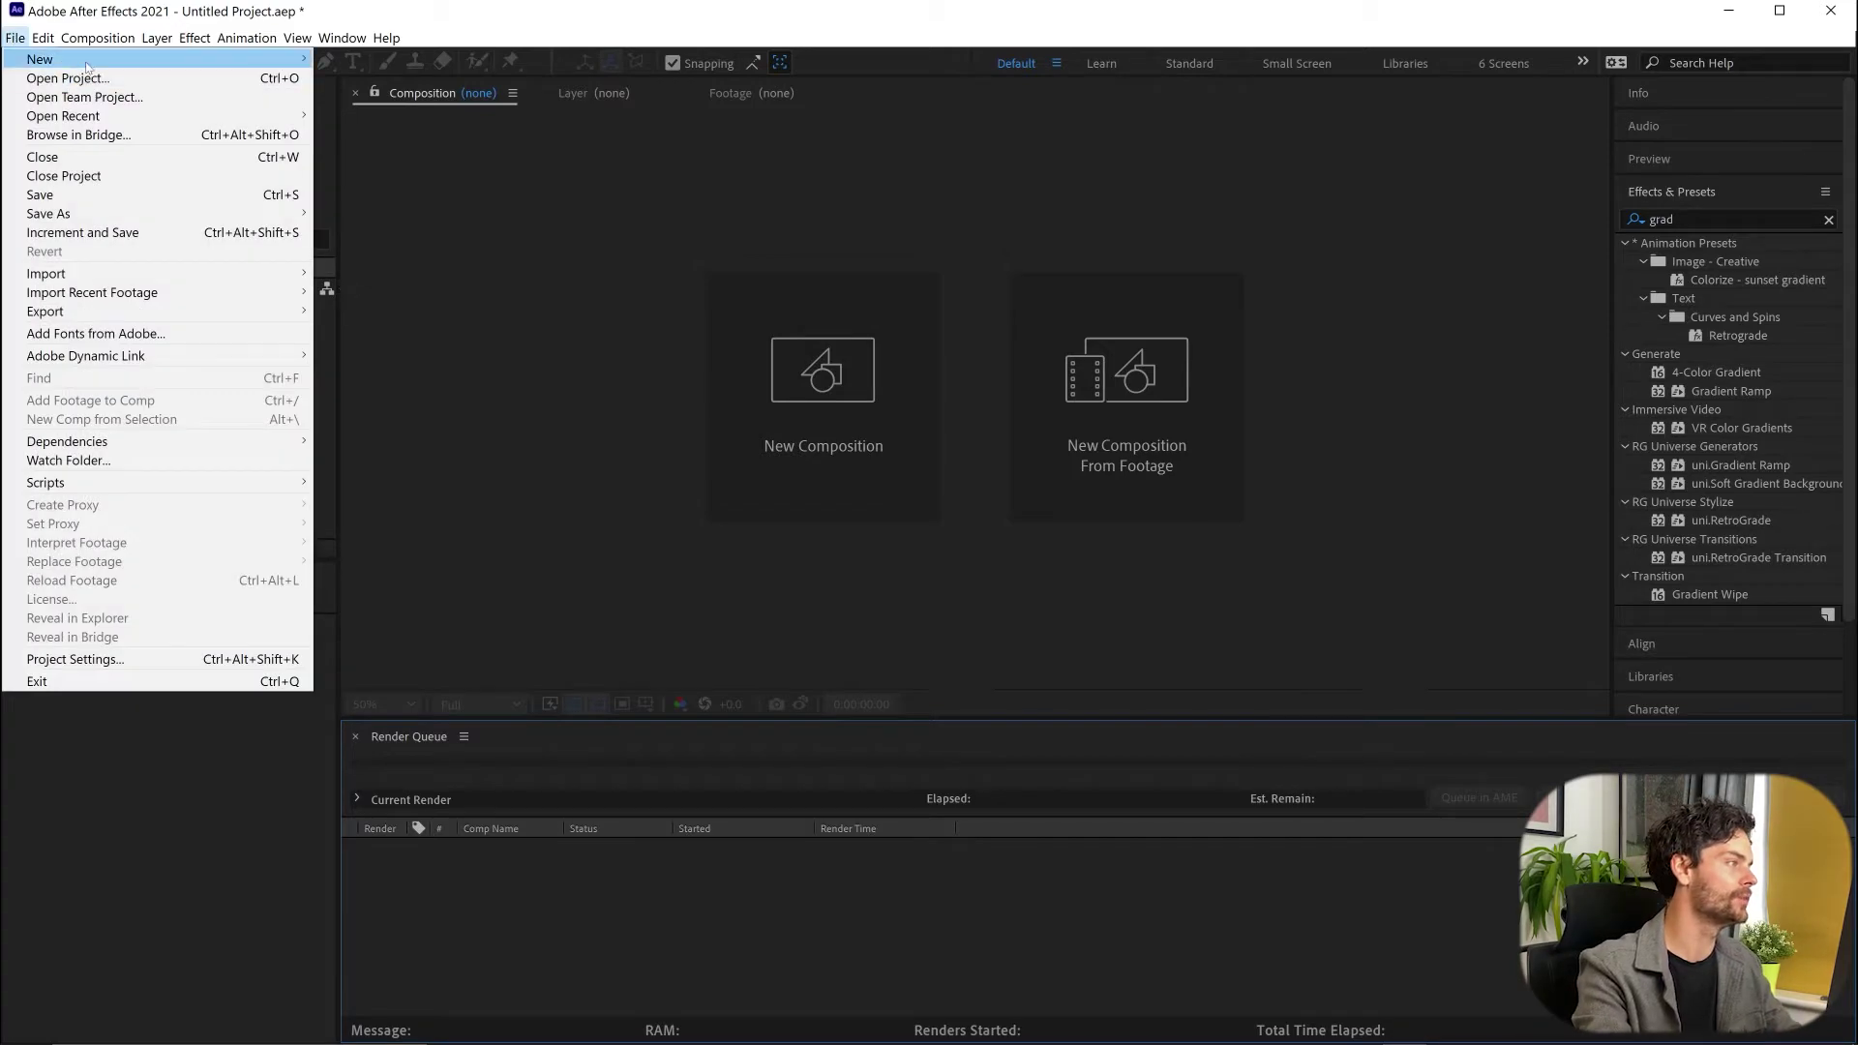
{"action": "mouse_move", "coordinate": [87, 65]}
{"action": "left_click", "coordinate": [474, 133]}
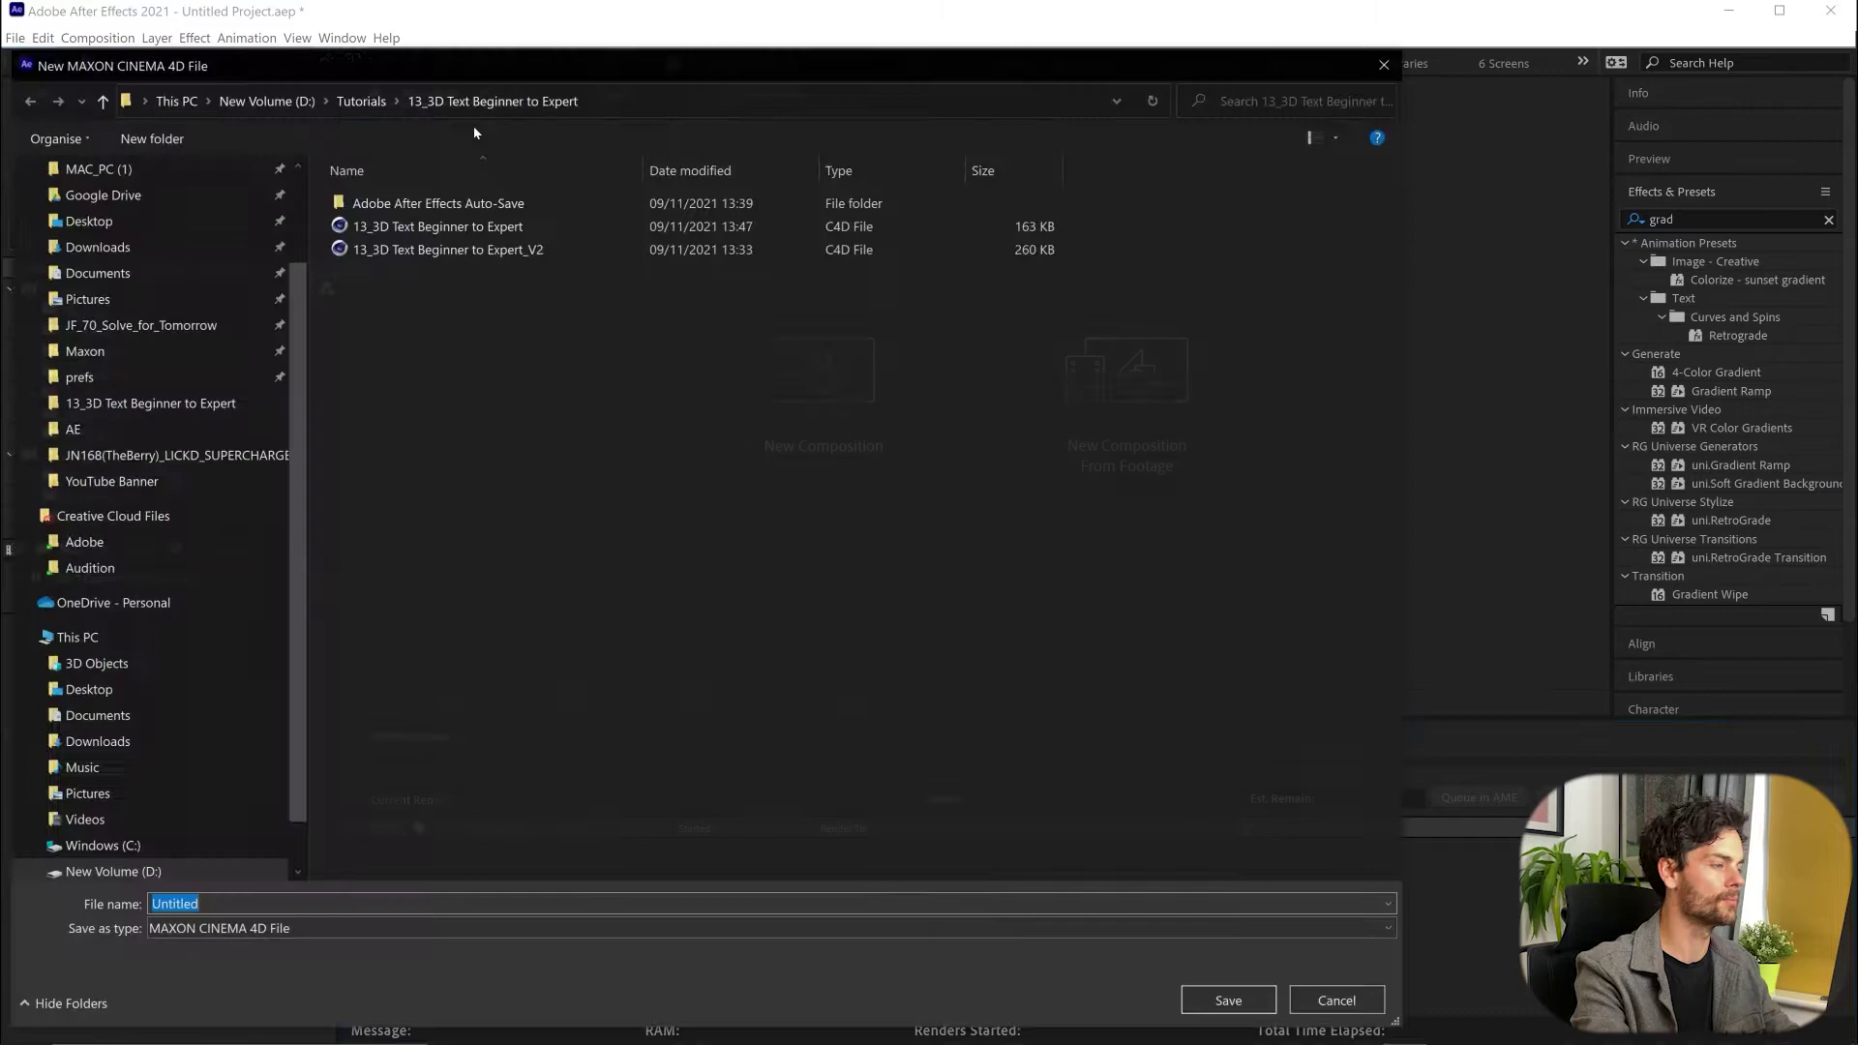
{"action": "left_click", "coordinate": [436, 225]}
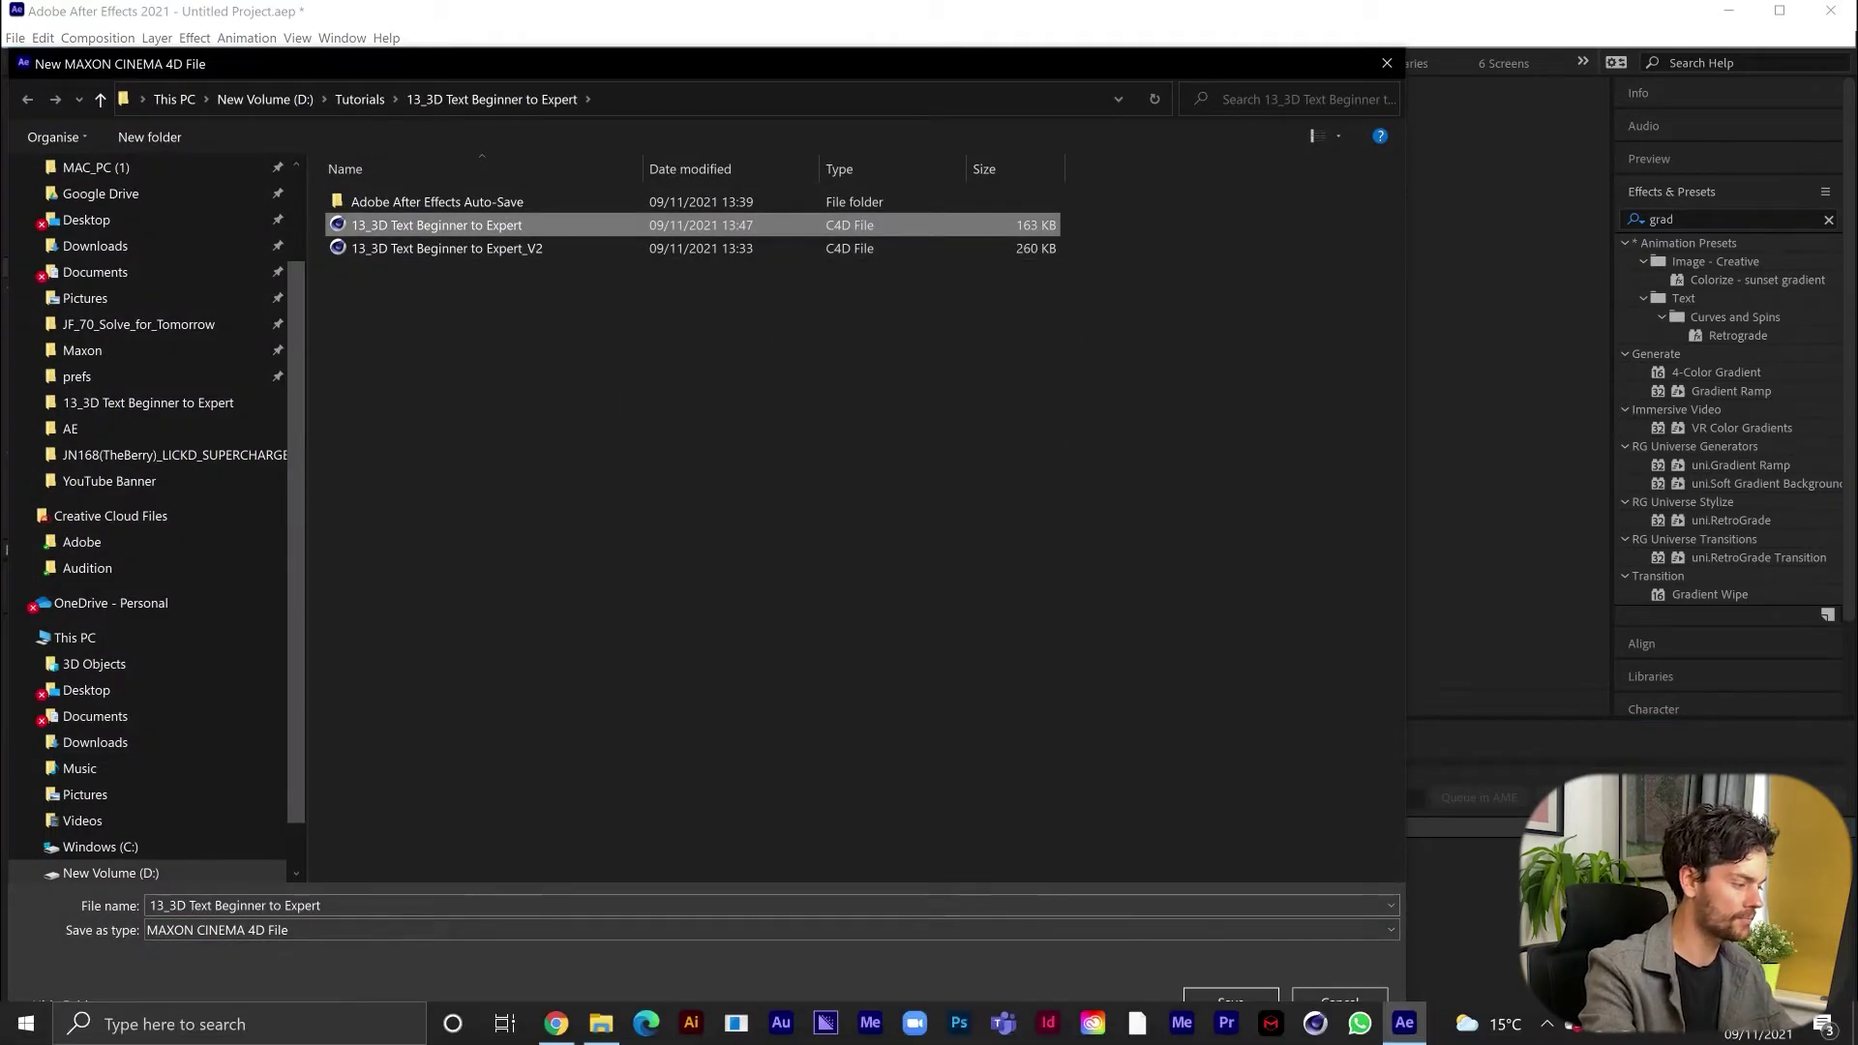
{"action": "left_click", "coordinate": [374, 905]}
{"action": "type", "text": "_v3"}
{"action": "key", "text": "Return"}
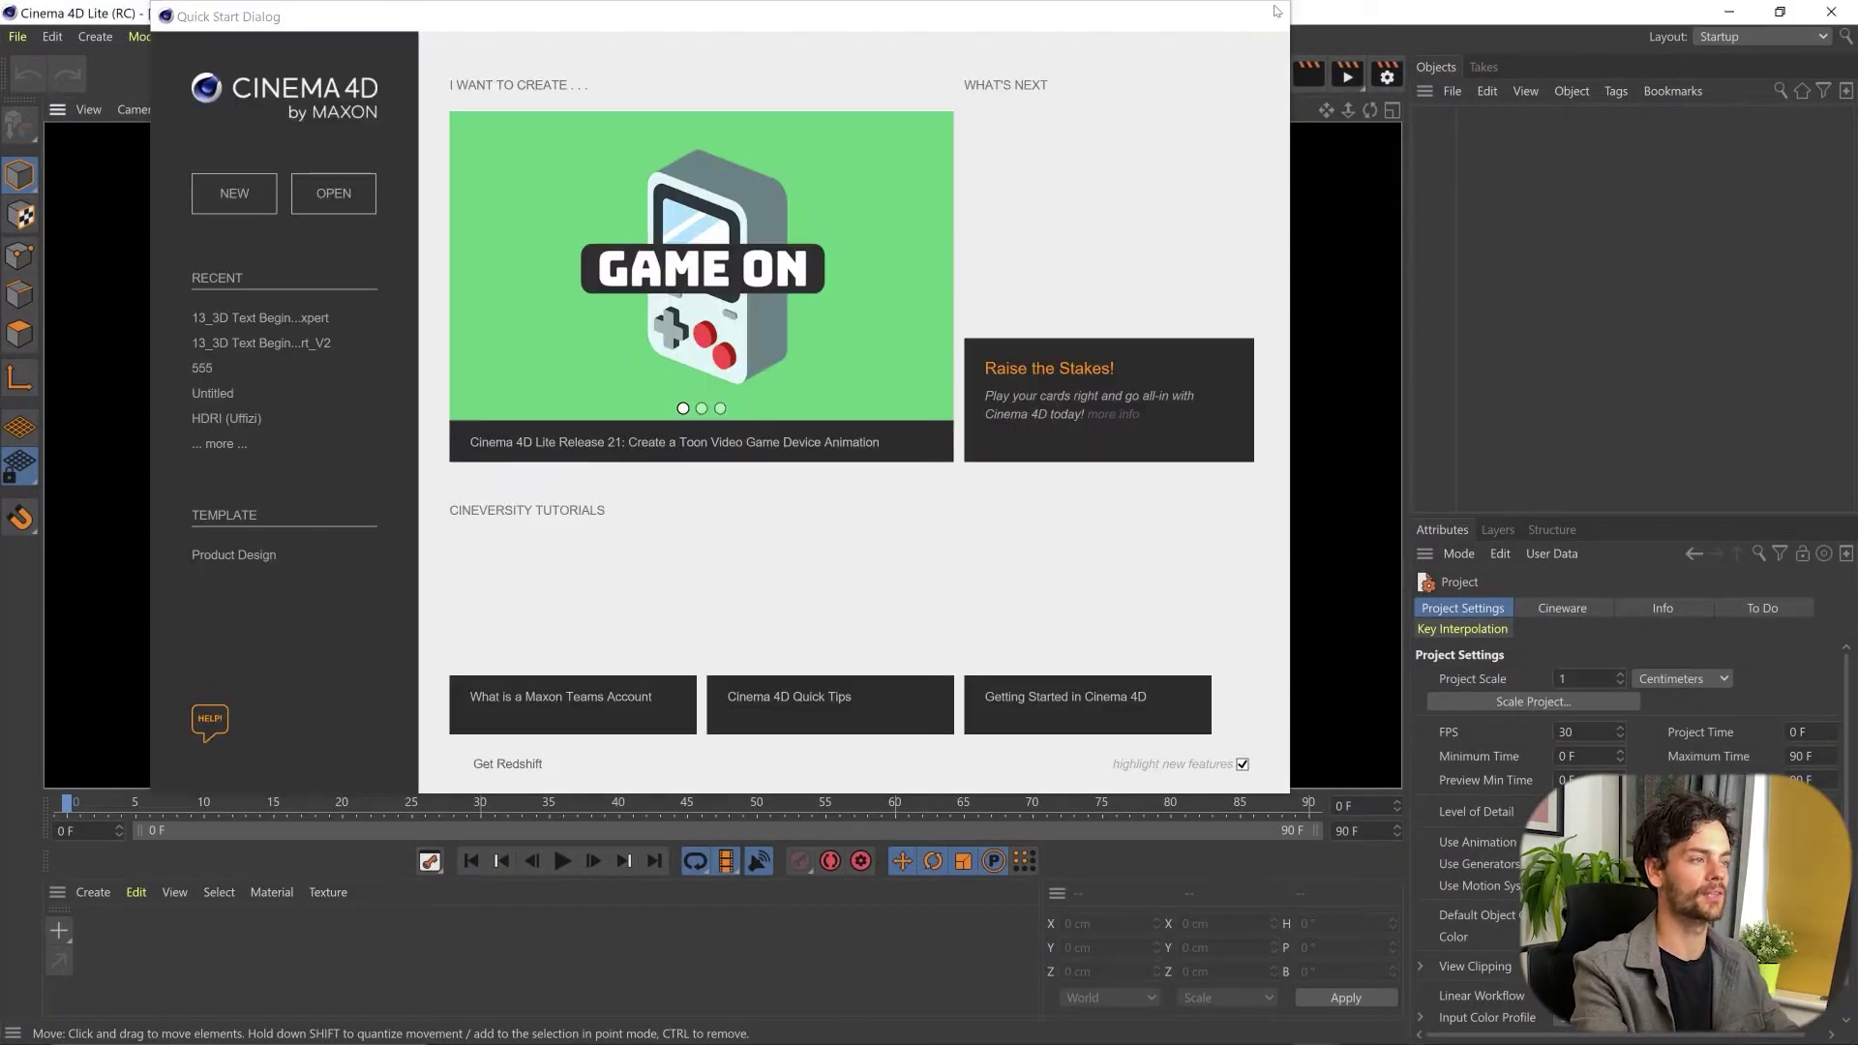
- Close the Quick Start dialog to reveal the empty Cinema 4D scene
{"action": "left_click", "coordinate": [1273, 12]}
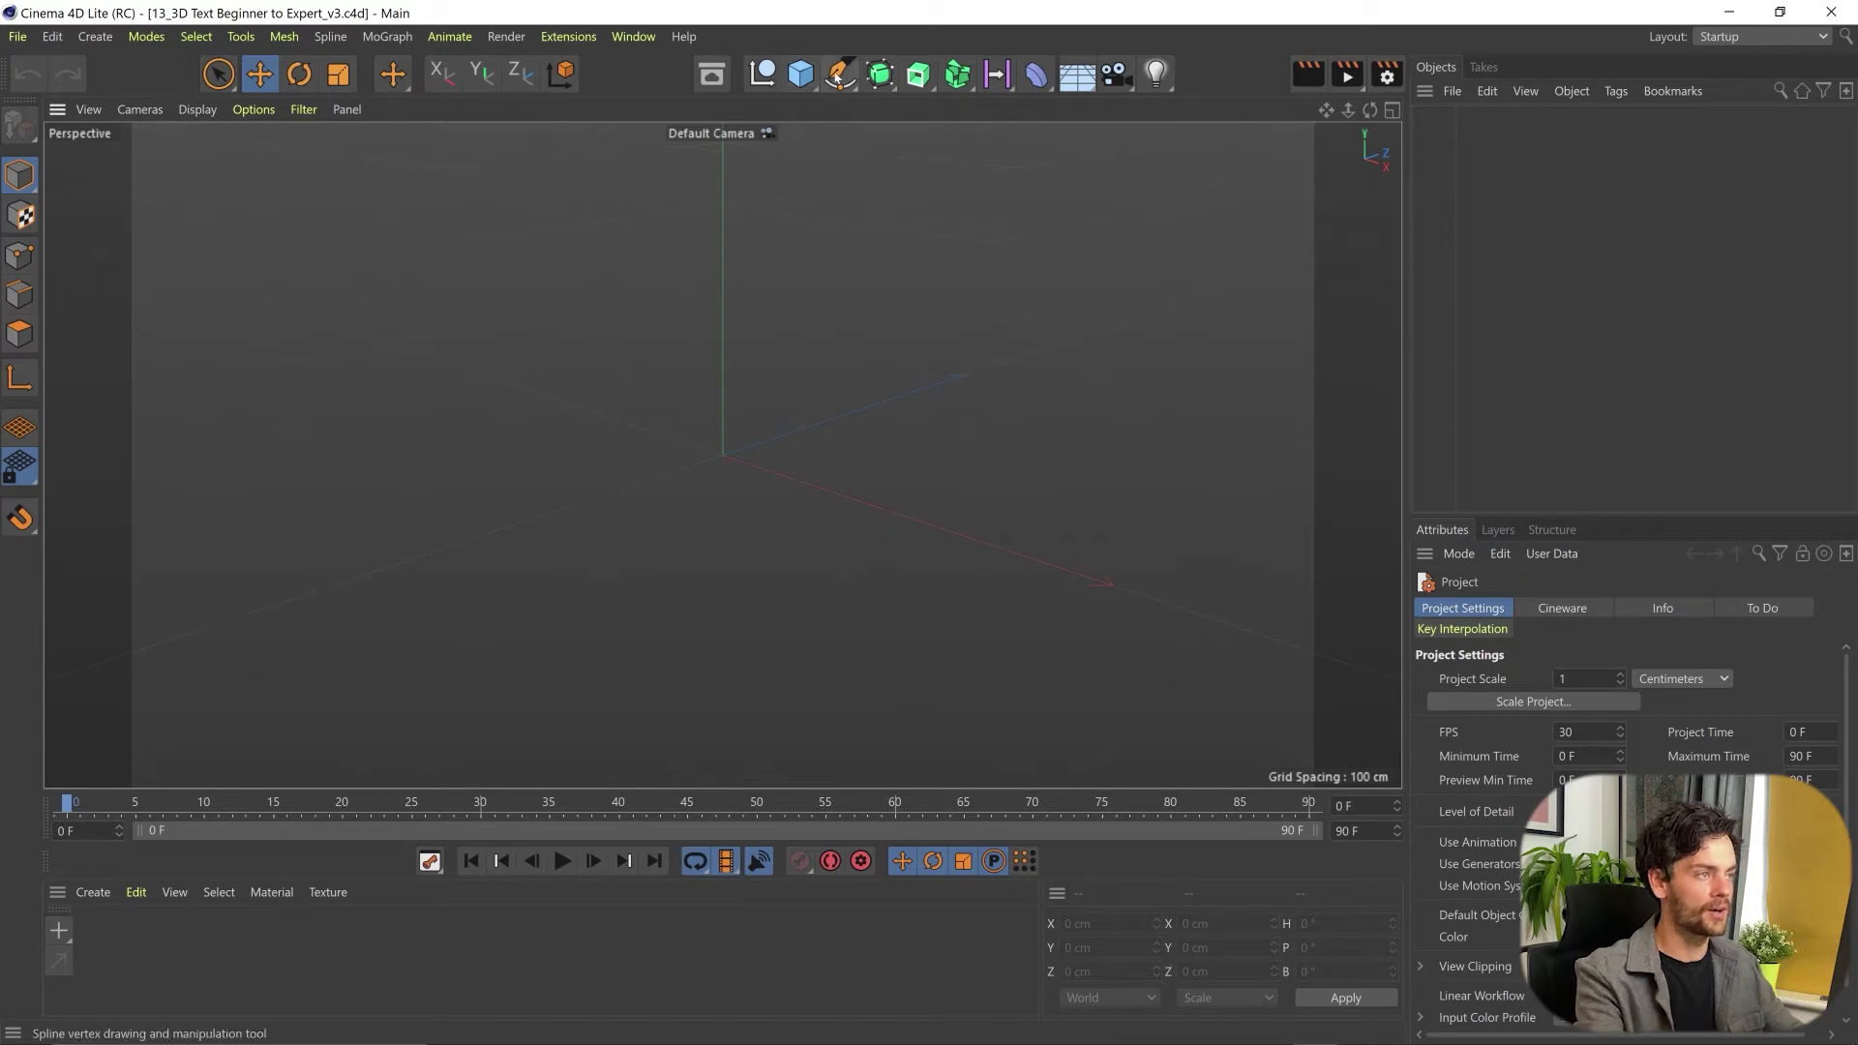
- Add a Text Spline and an Extrude, and parent the Text Spline under the Extrude
{"action": "left_click", "coordinate": [840, 74]}
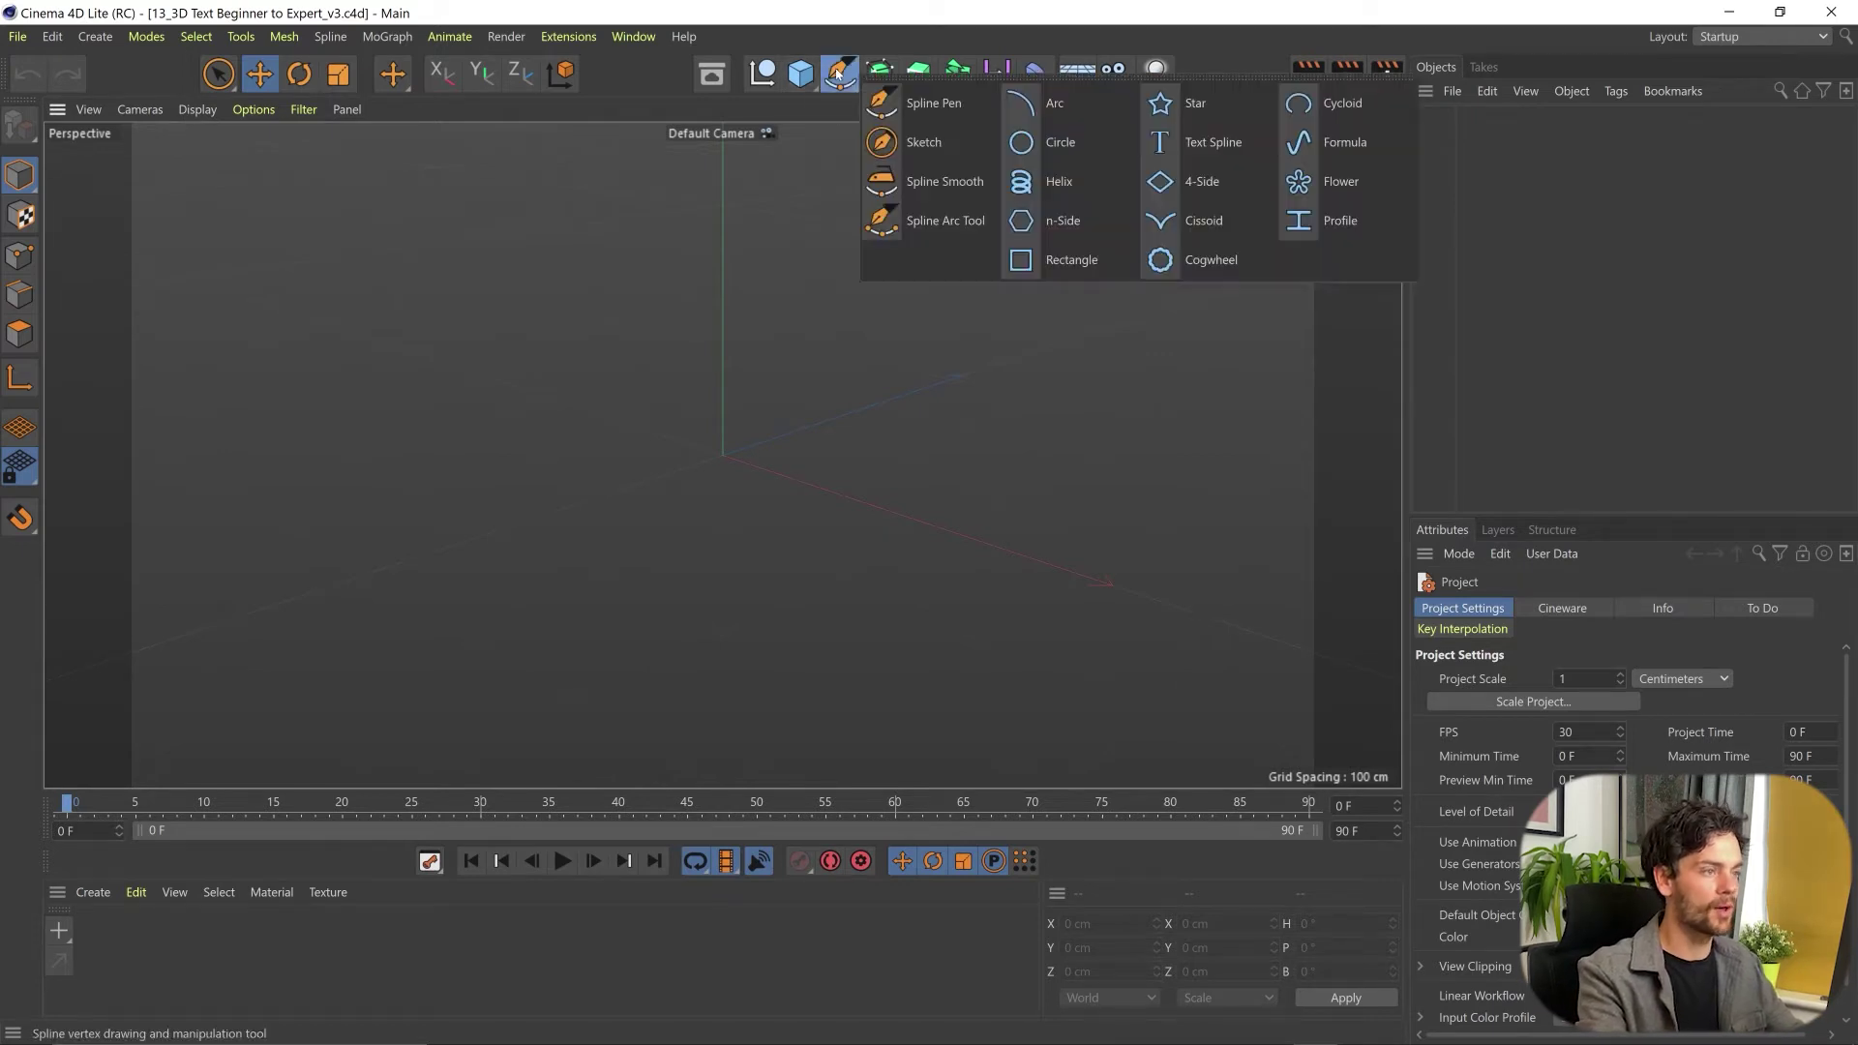
{"action": "left_click", "coordinate": [1206, 145]}
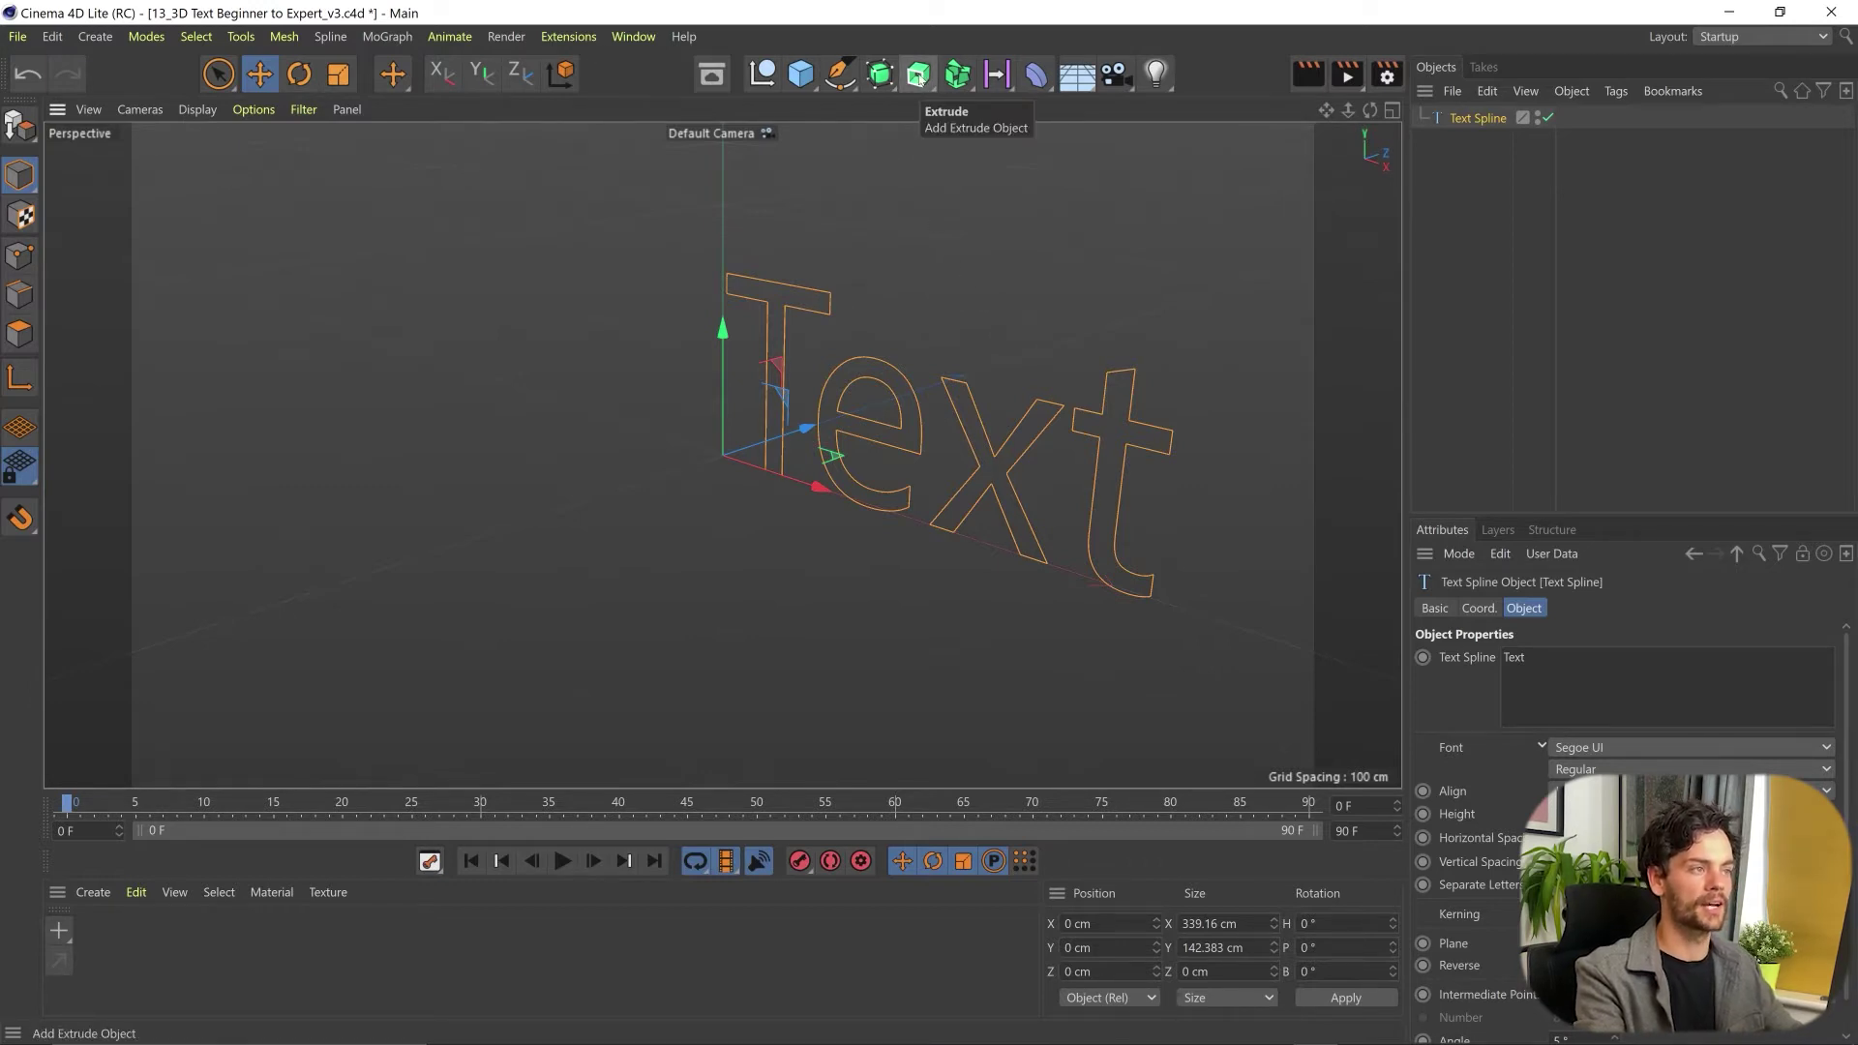
{"action": "left_click", "coordinate": [917, 76]}
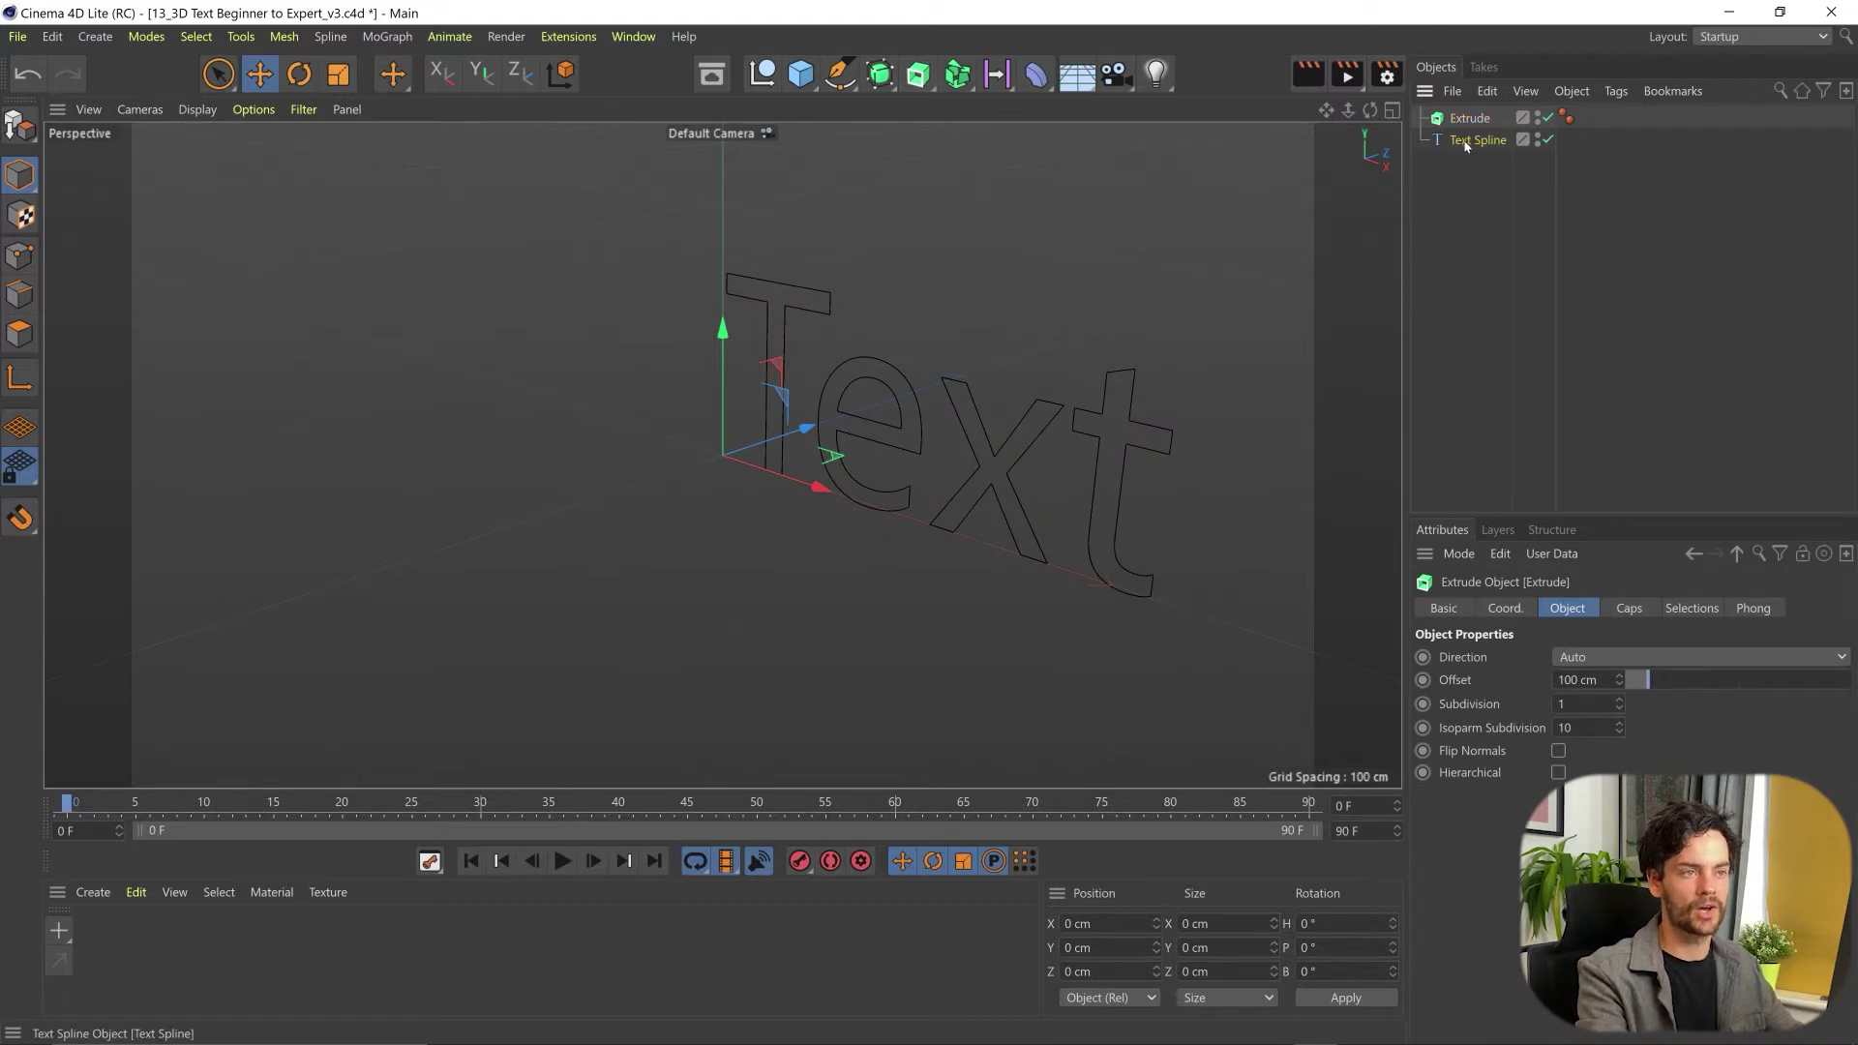
{"action": "left_click_drag", "start_coordinate": [1467, 145], "coordinate": [1473, 123]}
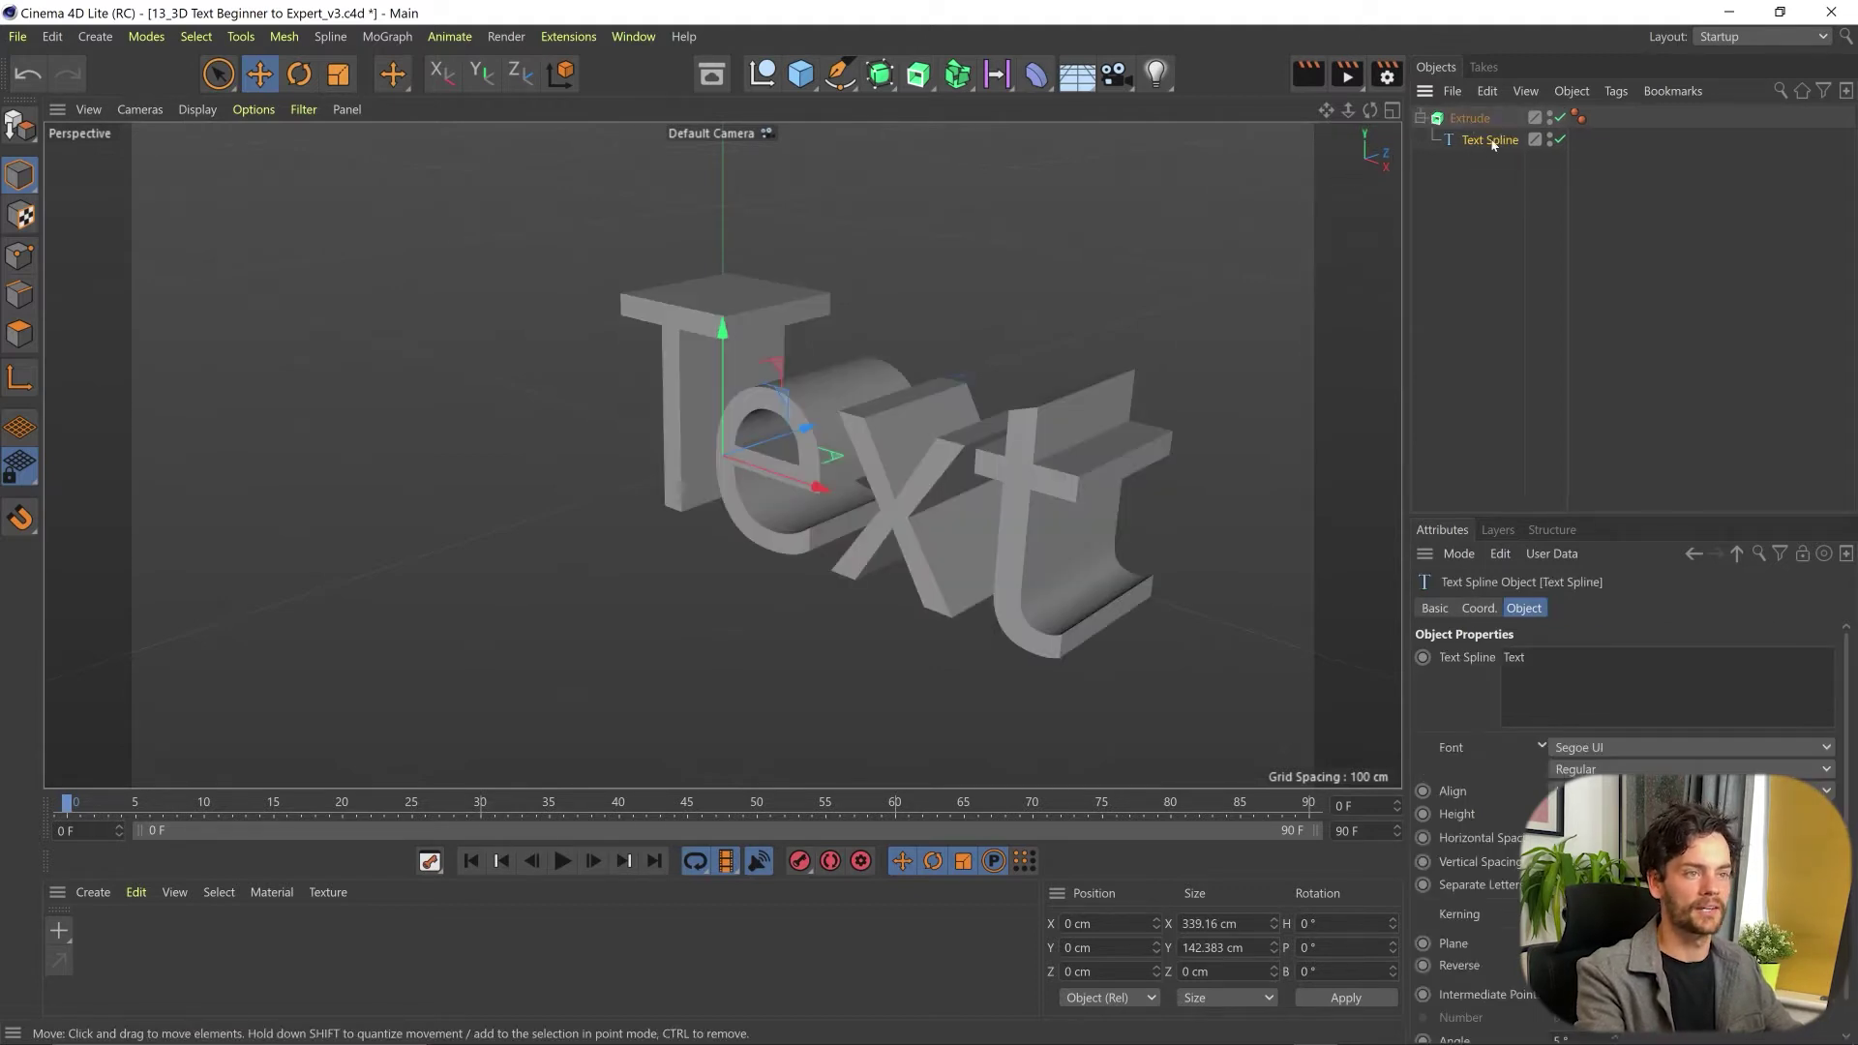
- Set the Extrude offset to -54 cm for 54 cm deep lettering
{"action": "left_click", "coordinate": [1470, 118]}
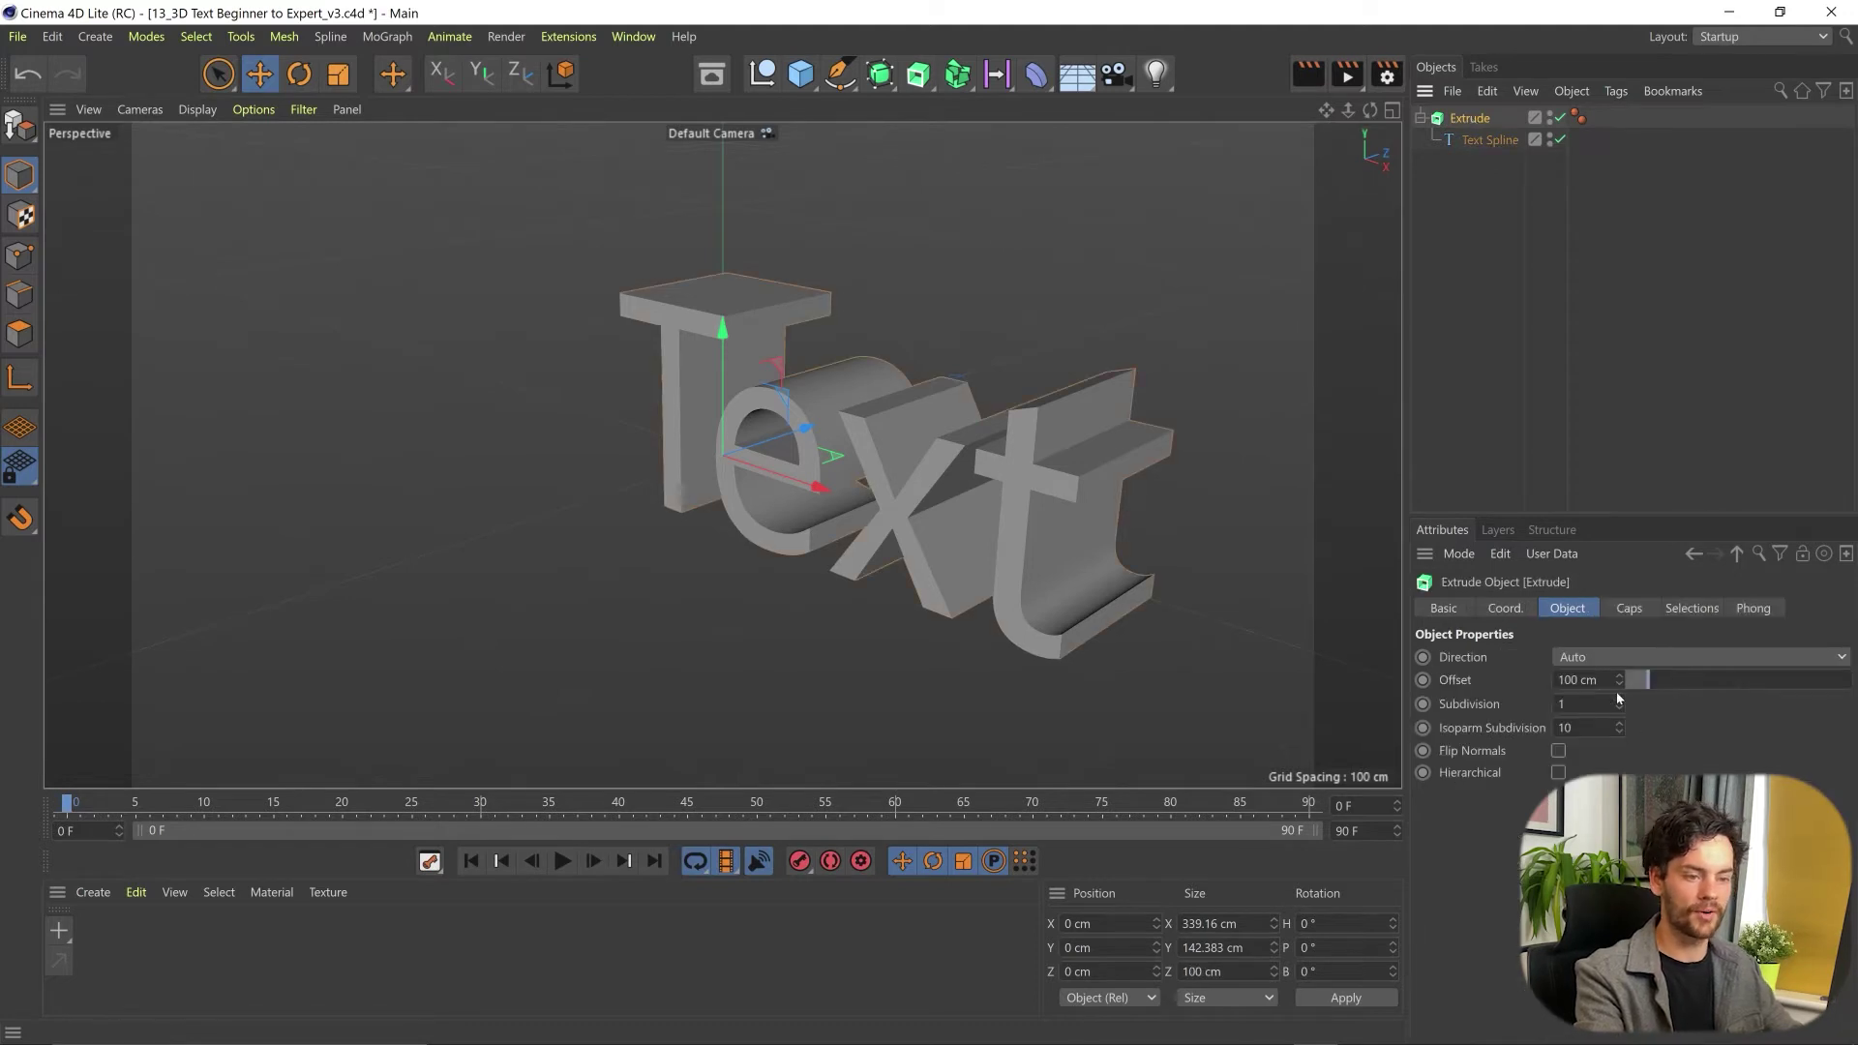
{"action": "mouse_move", "coordinate": [1619, 684]}
{"action": "left_mouse_down"}
{"action": "mouse_move", "coordinate": [1619, 755]}
{"action": "mouse_move", "coordinate": [1620, 683]}
{"action": "left_mouse_up"}
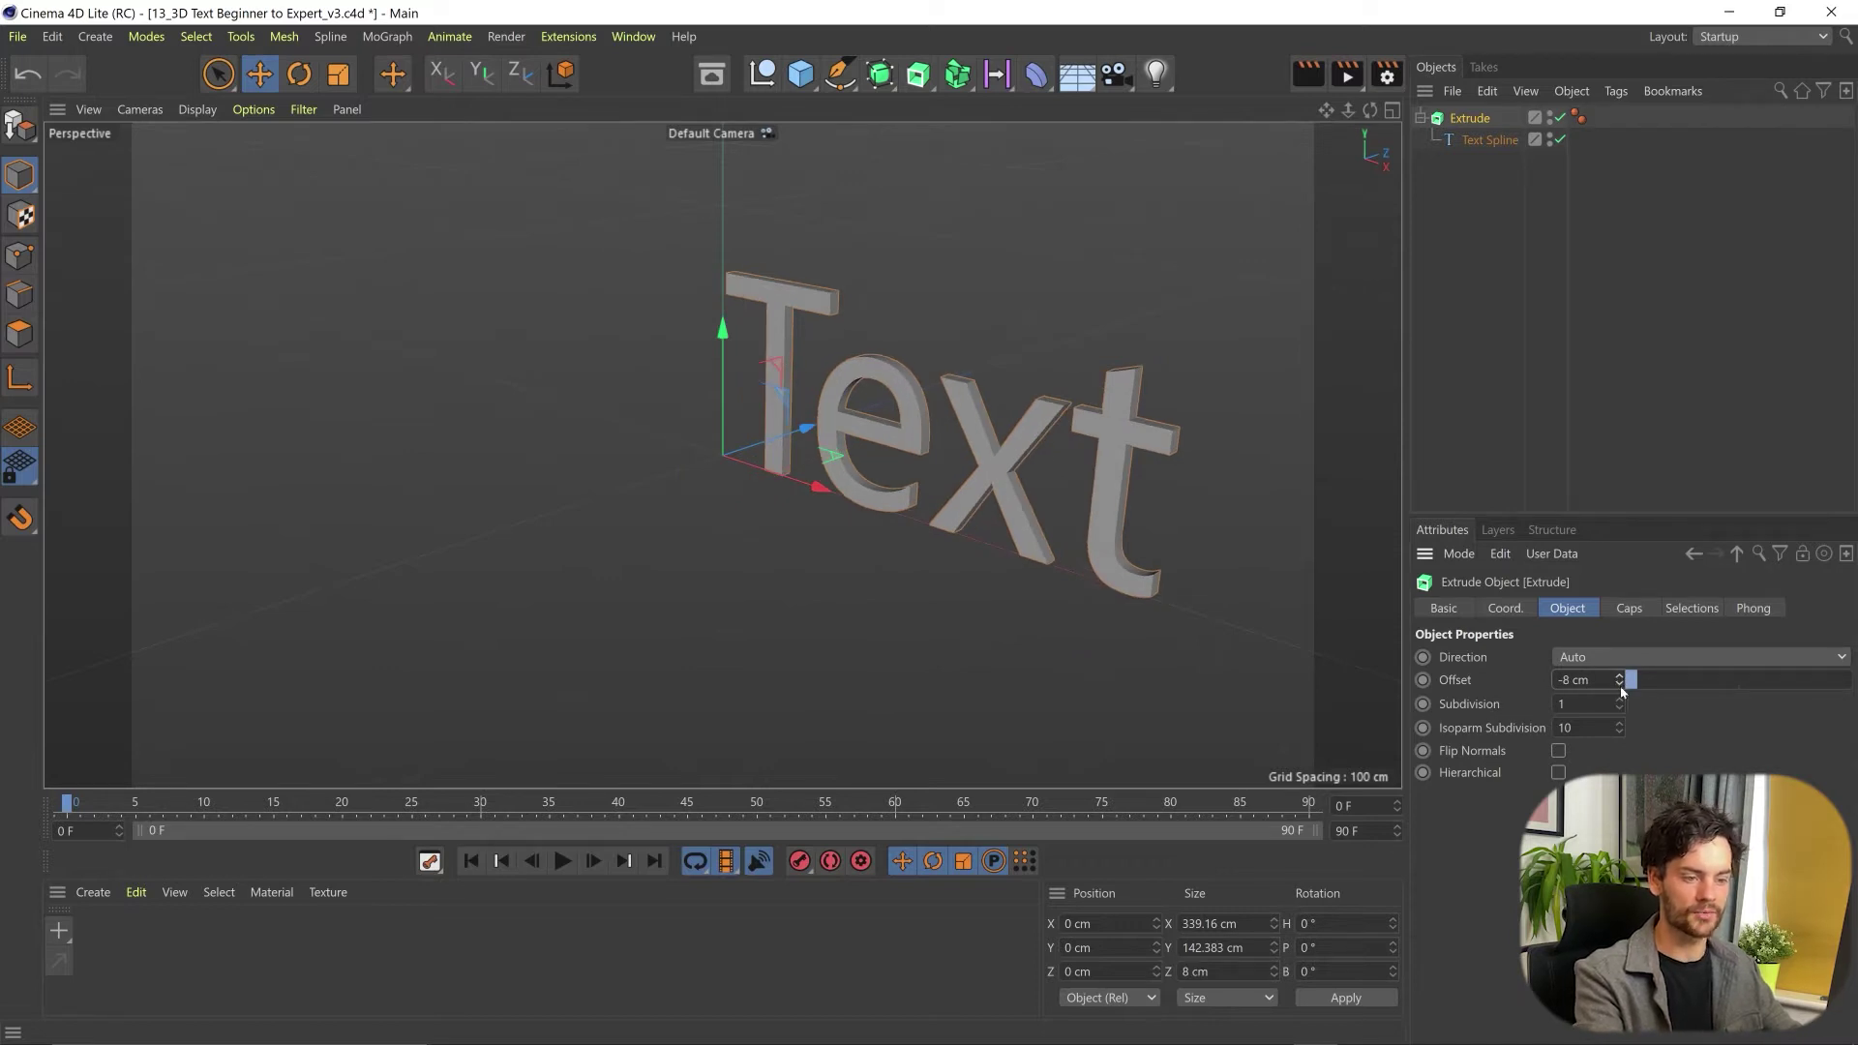
{"action": "left_click_drag", "start_coordinate": [1619, 683], "coordinate": [1619, 721]}
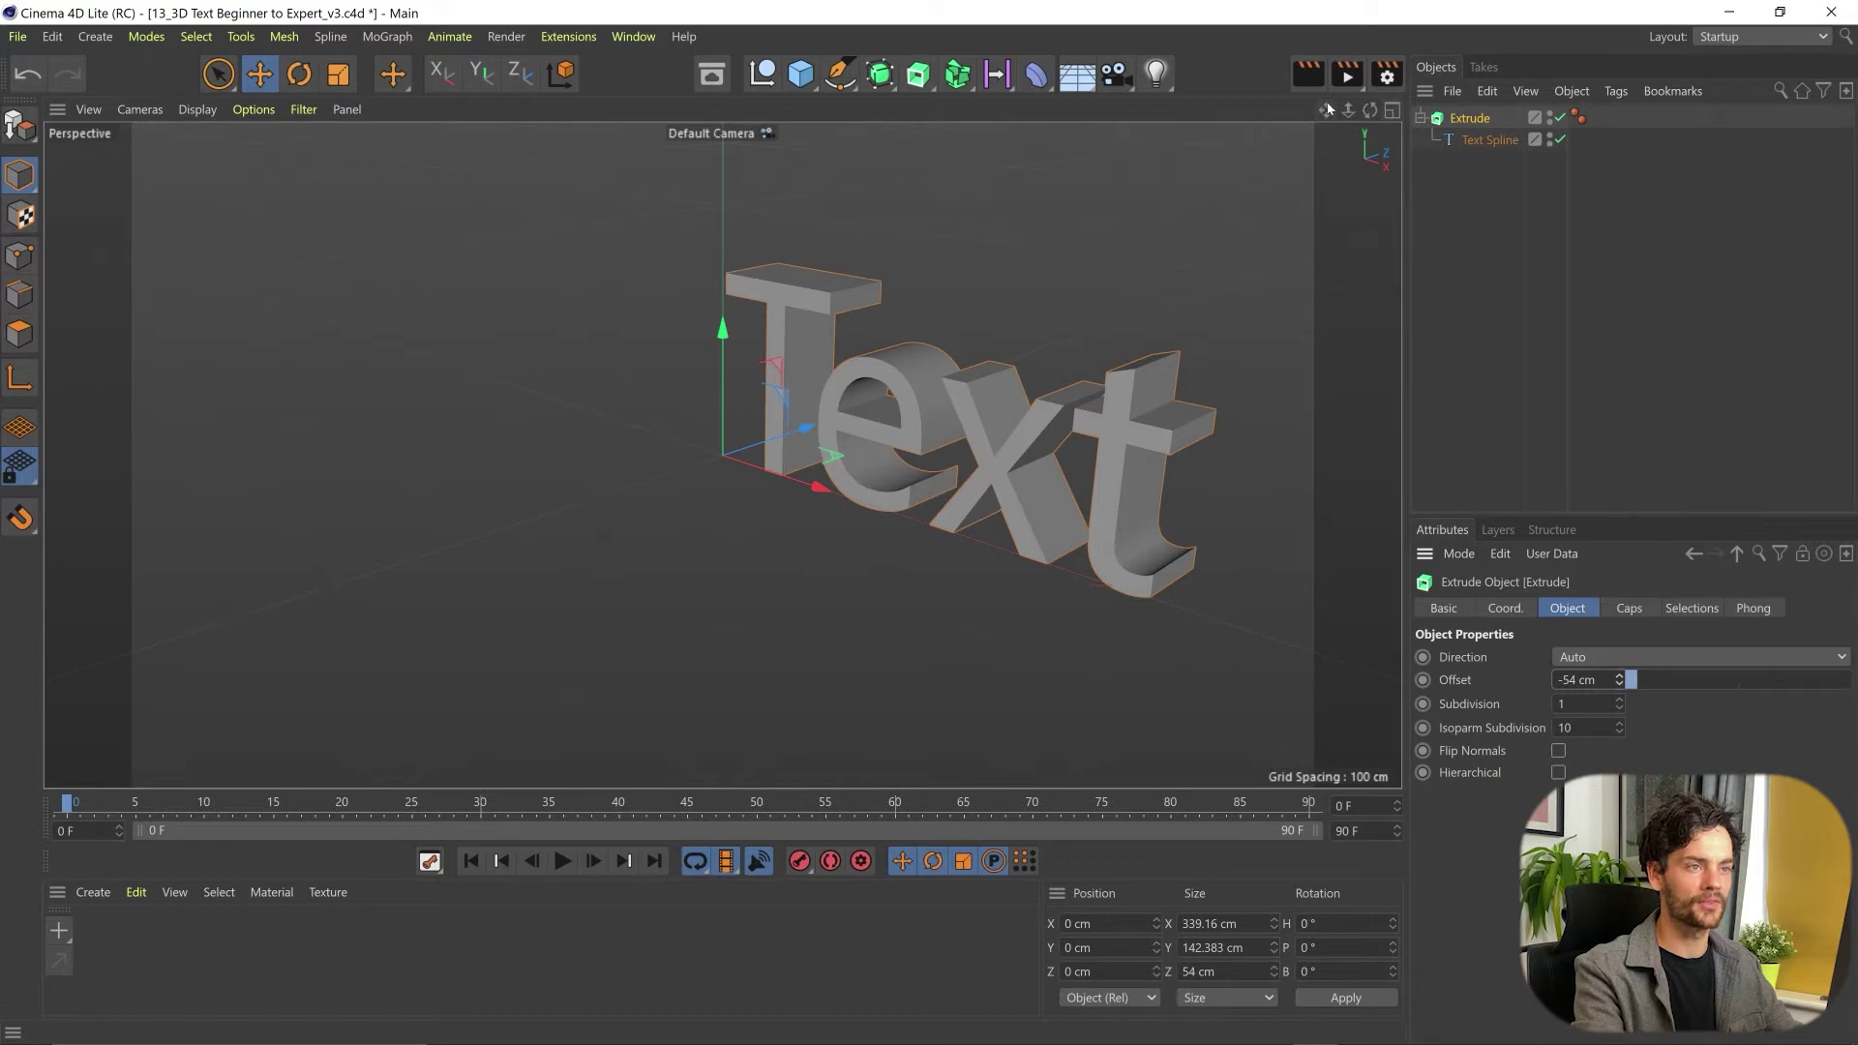
{"action": "left_click_drag", "start_coordinate": [1328, 114], "coordinate": [766, 457]}
- Inspect the 54 cm-deep Text extrusion from several angles and save the scene with Ctrl+S
{"action": "scroll", "coordinate": [722, 455], "scroll_direction": "up", "scroll_amount": 4}
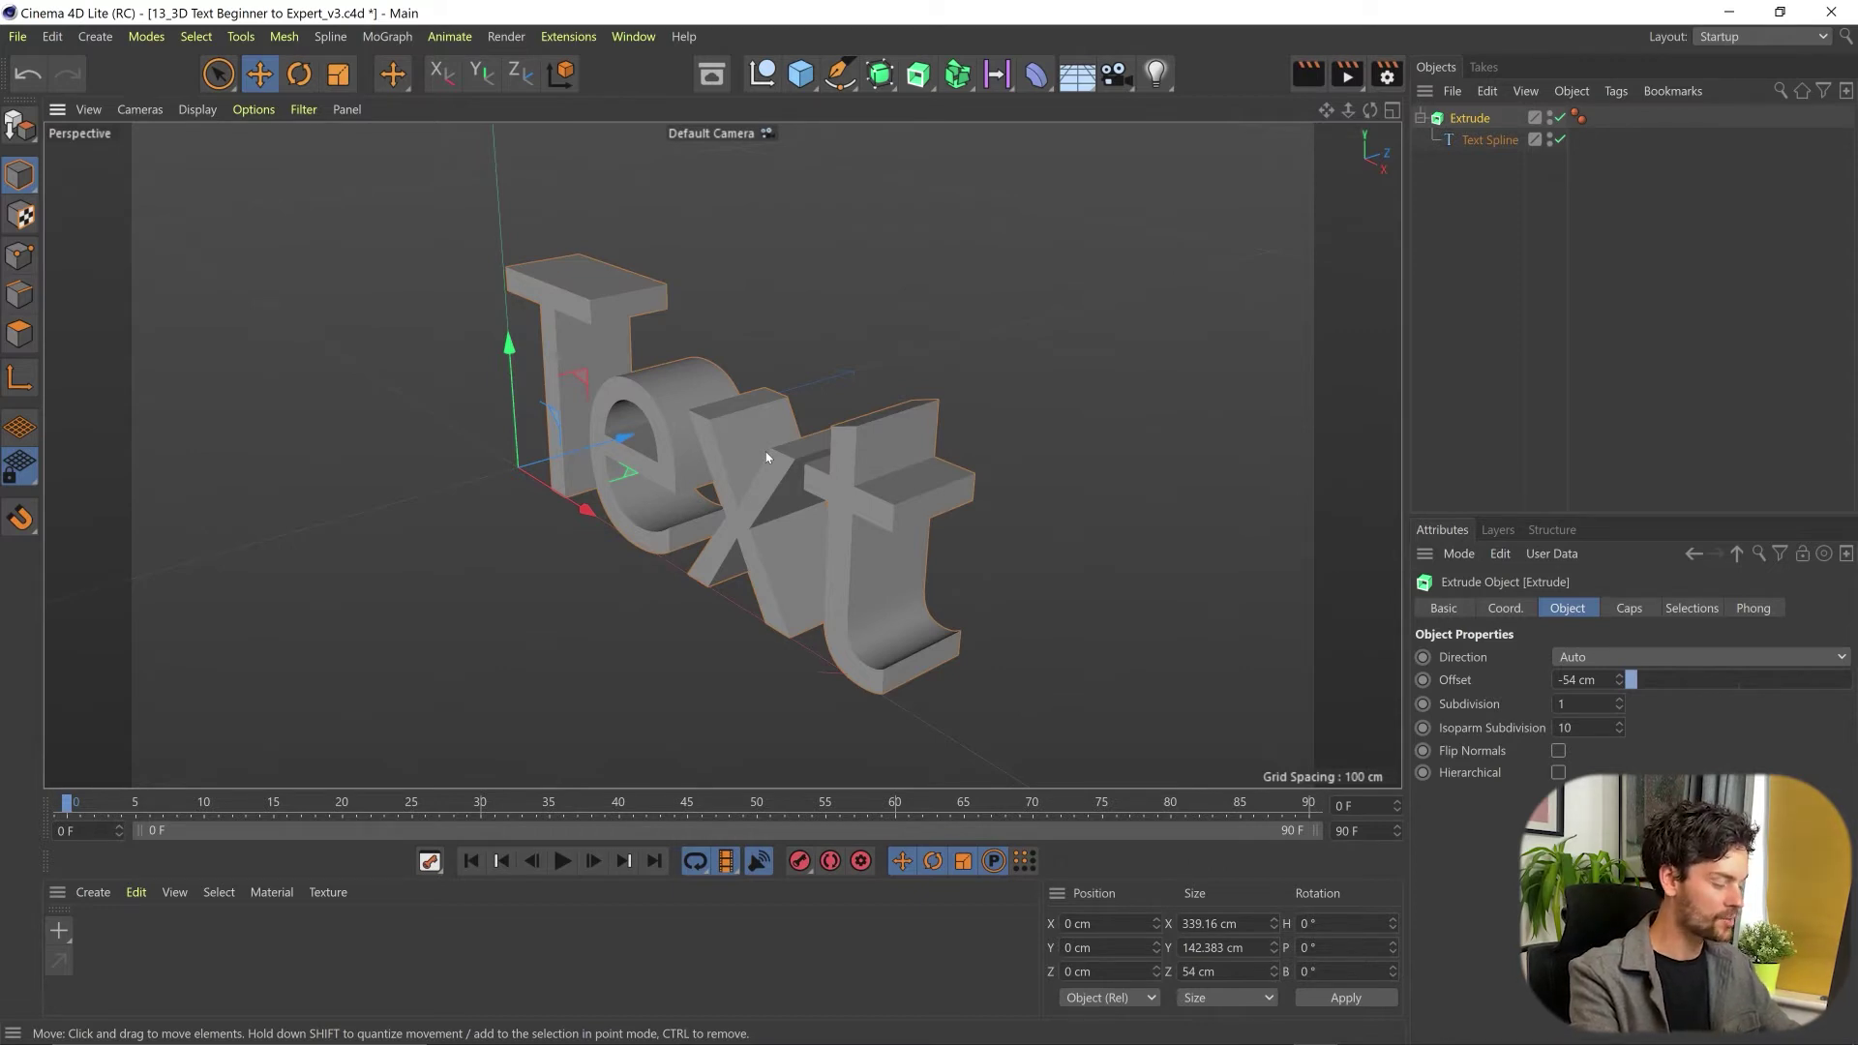
{"action": "left_click_drag", "start_coordinate": [739, 446], "coordinate": [705, 408], "text": "alt"}
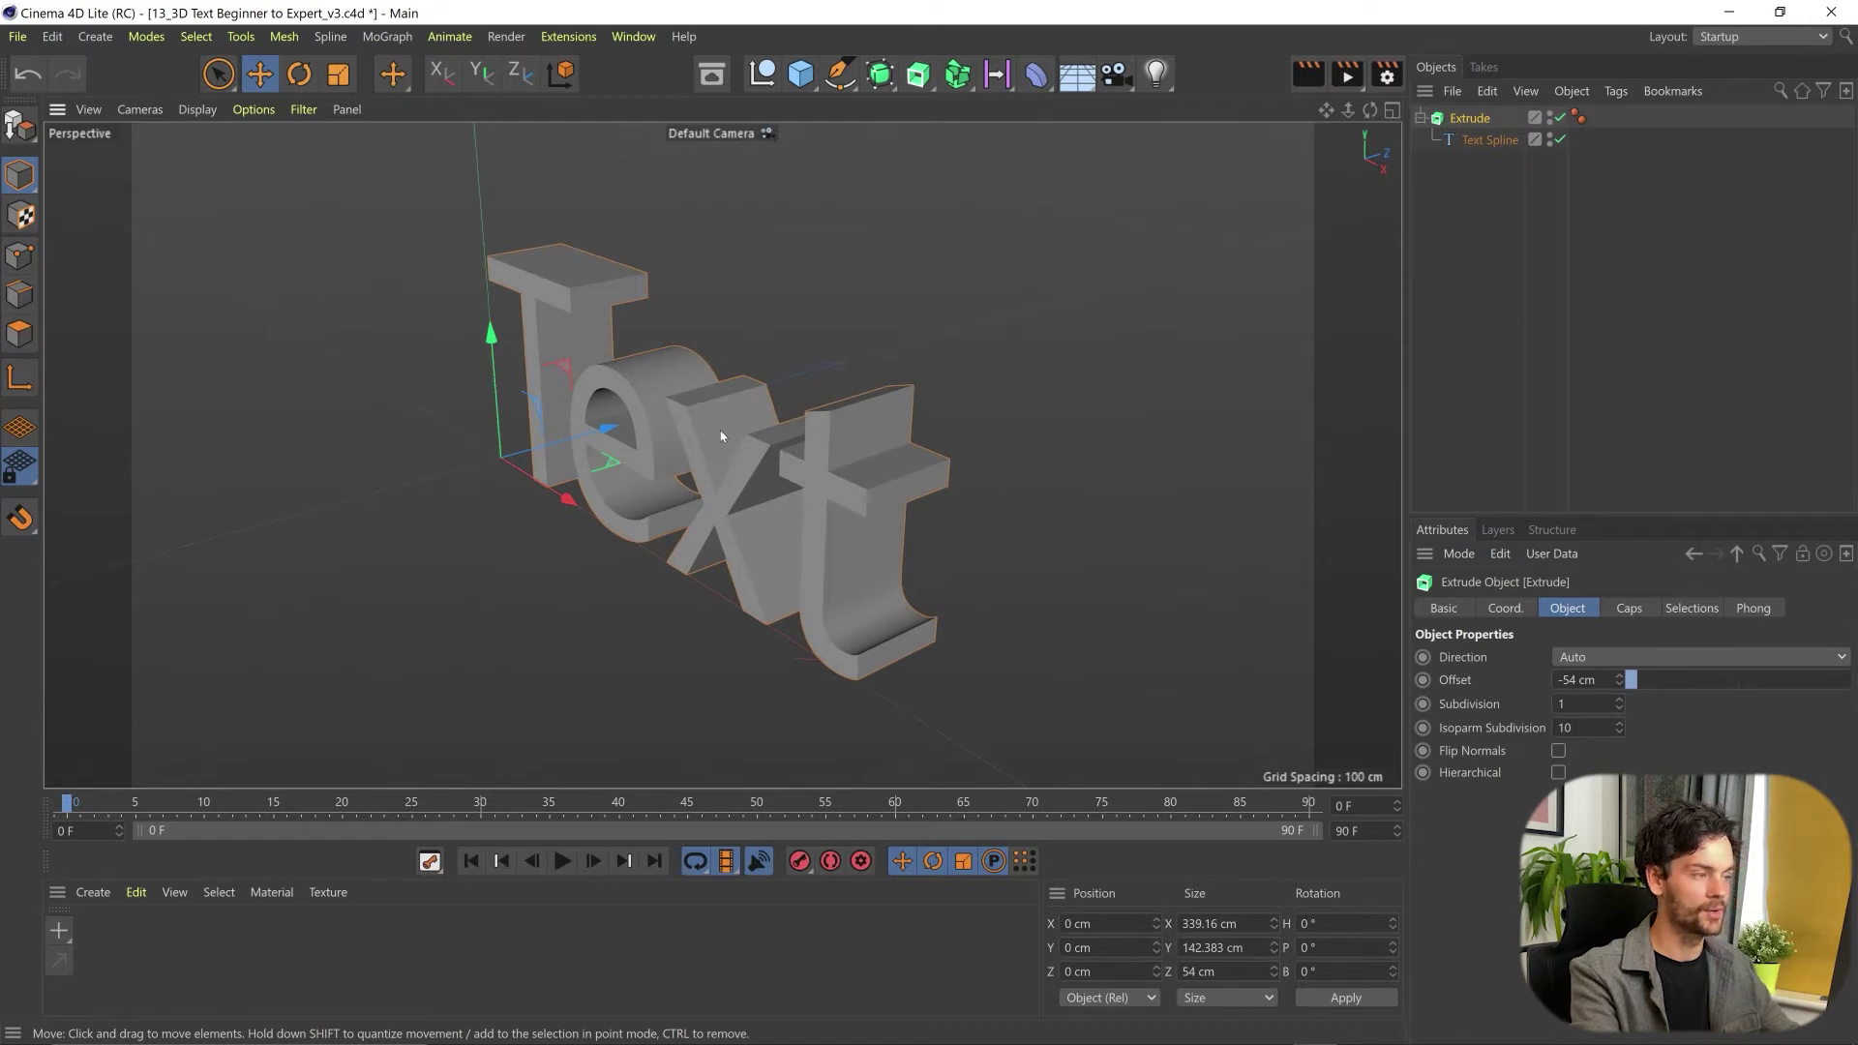
{"action": "scroll", "coordinate": [755, 417], "scroll_direction": "up", "scroll_amount": 3}
{"action": "scroll", "coordinate": [796, 391], "scroll_direction": "down", "scroll_amount": 5}
{"action": "left_click_drag", "start_coordinate": [796, 391], "coordinate": [728, 422], "text": "alt"}
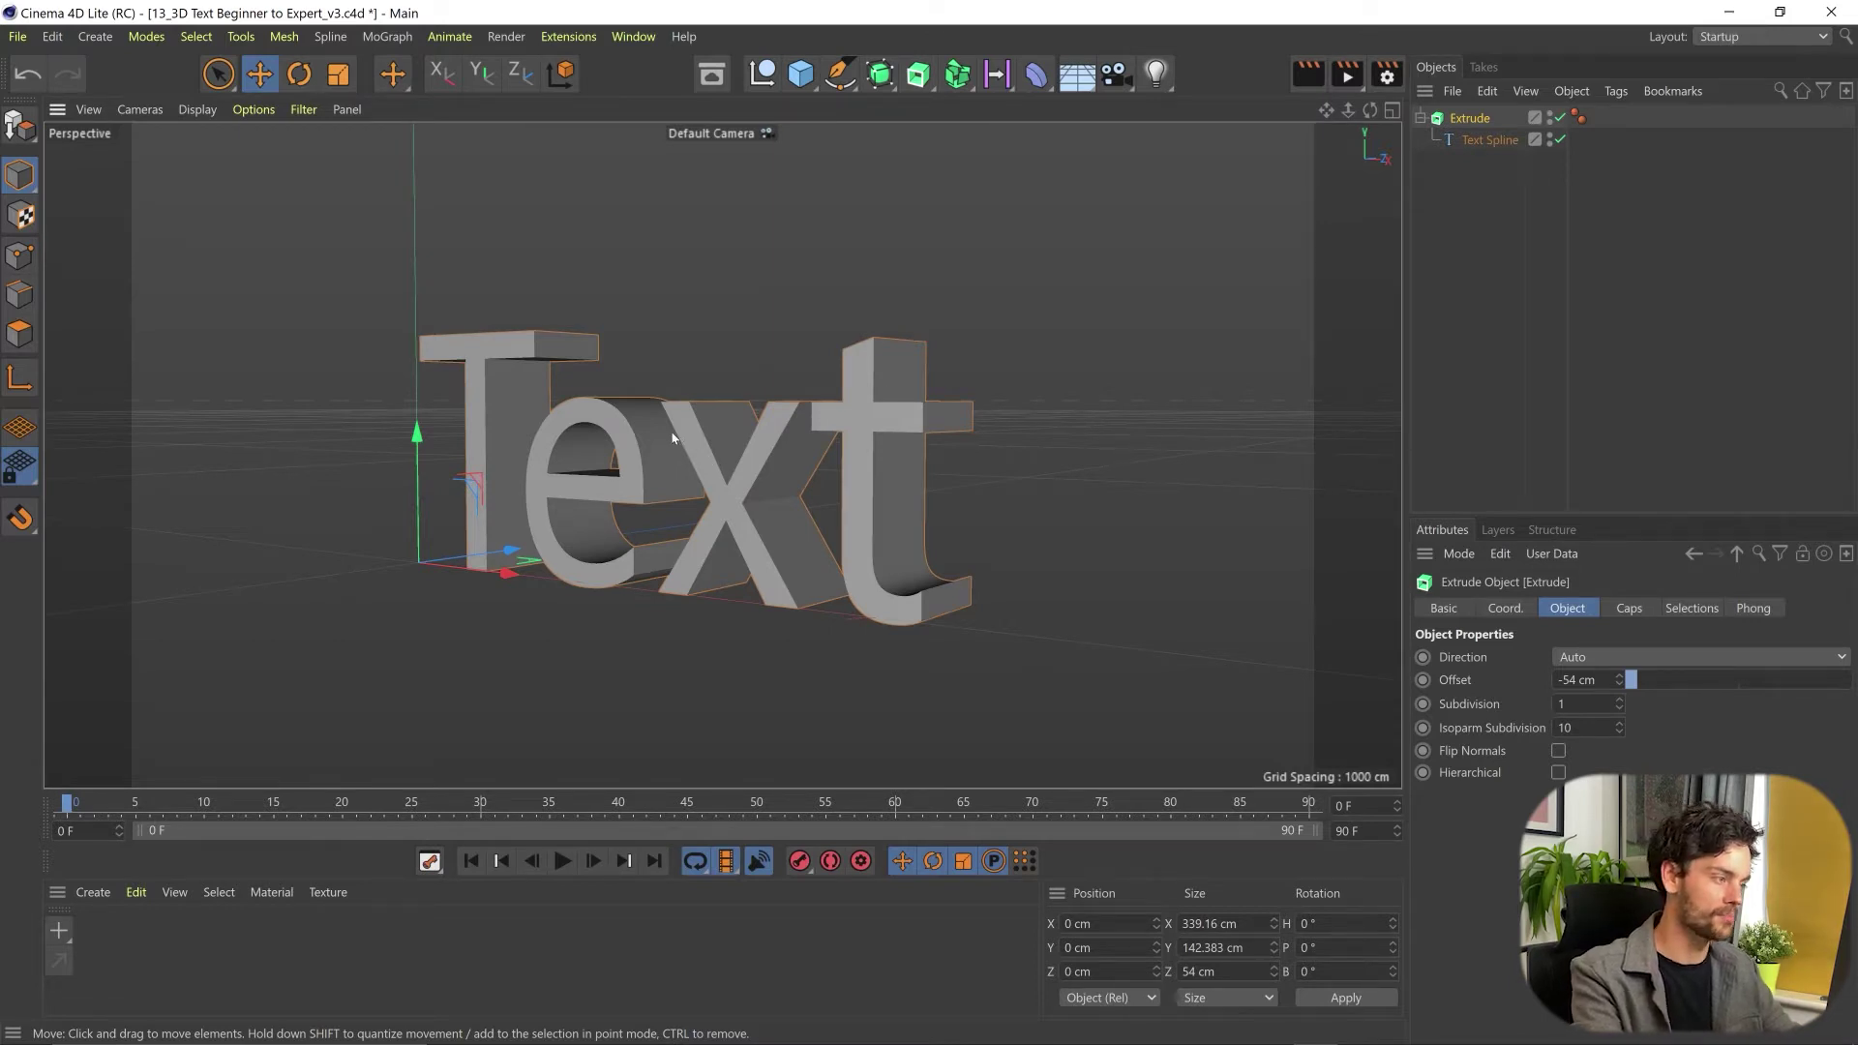
{"action": "left_click_drag", "start_coordinate": [673, 429], "coordinate": [771, 442], "text": "alt"}
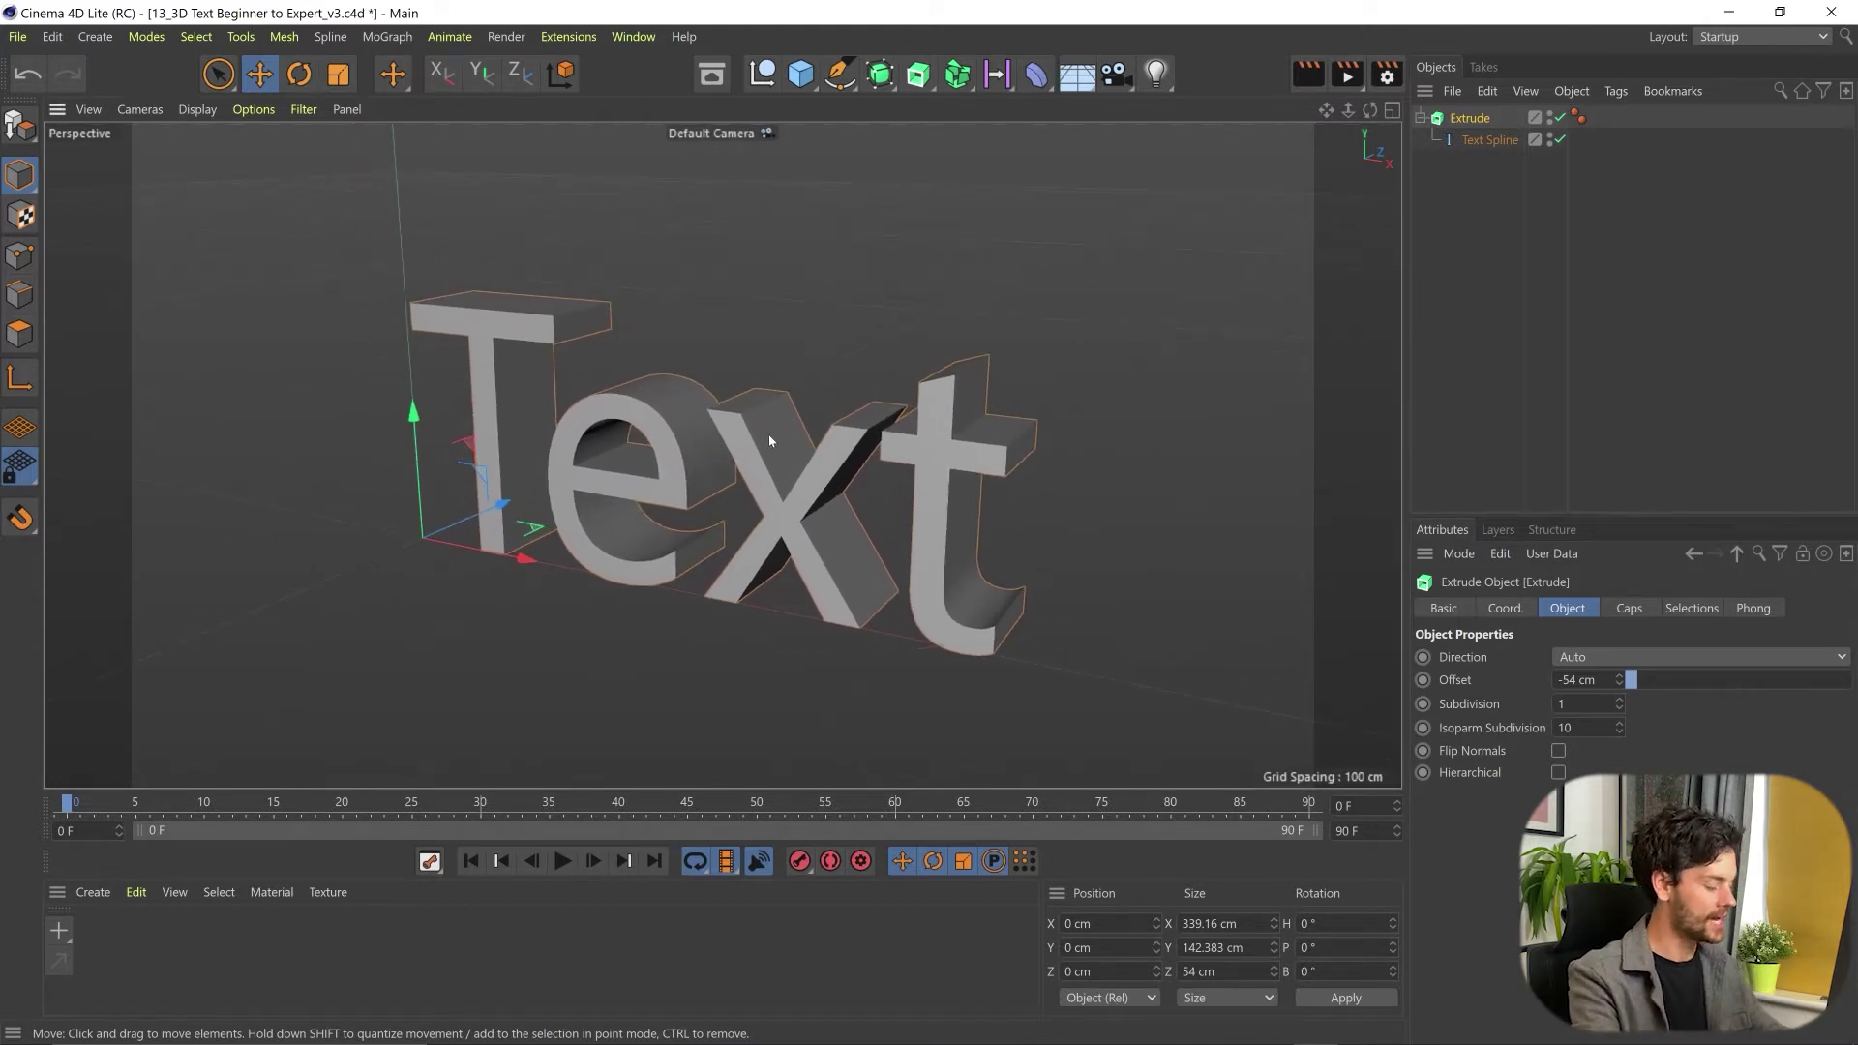
{"action": "key", "text": "ctrl+s"}
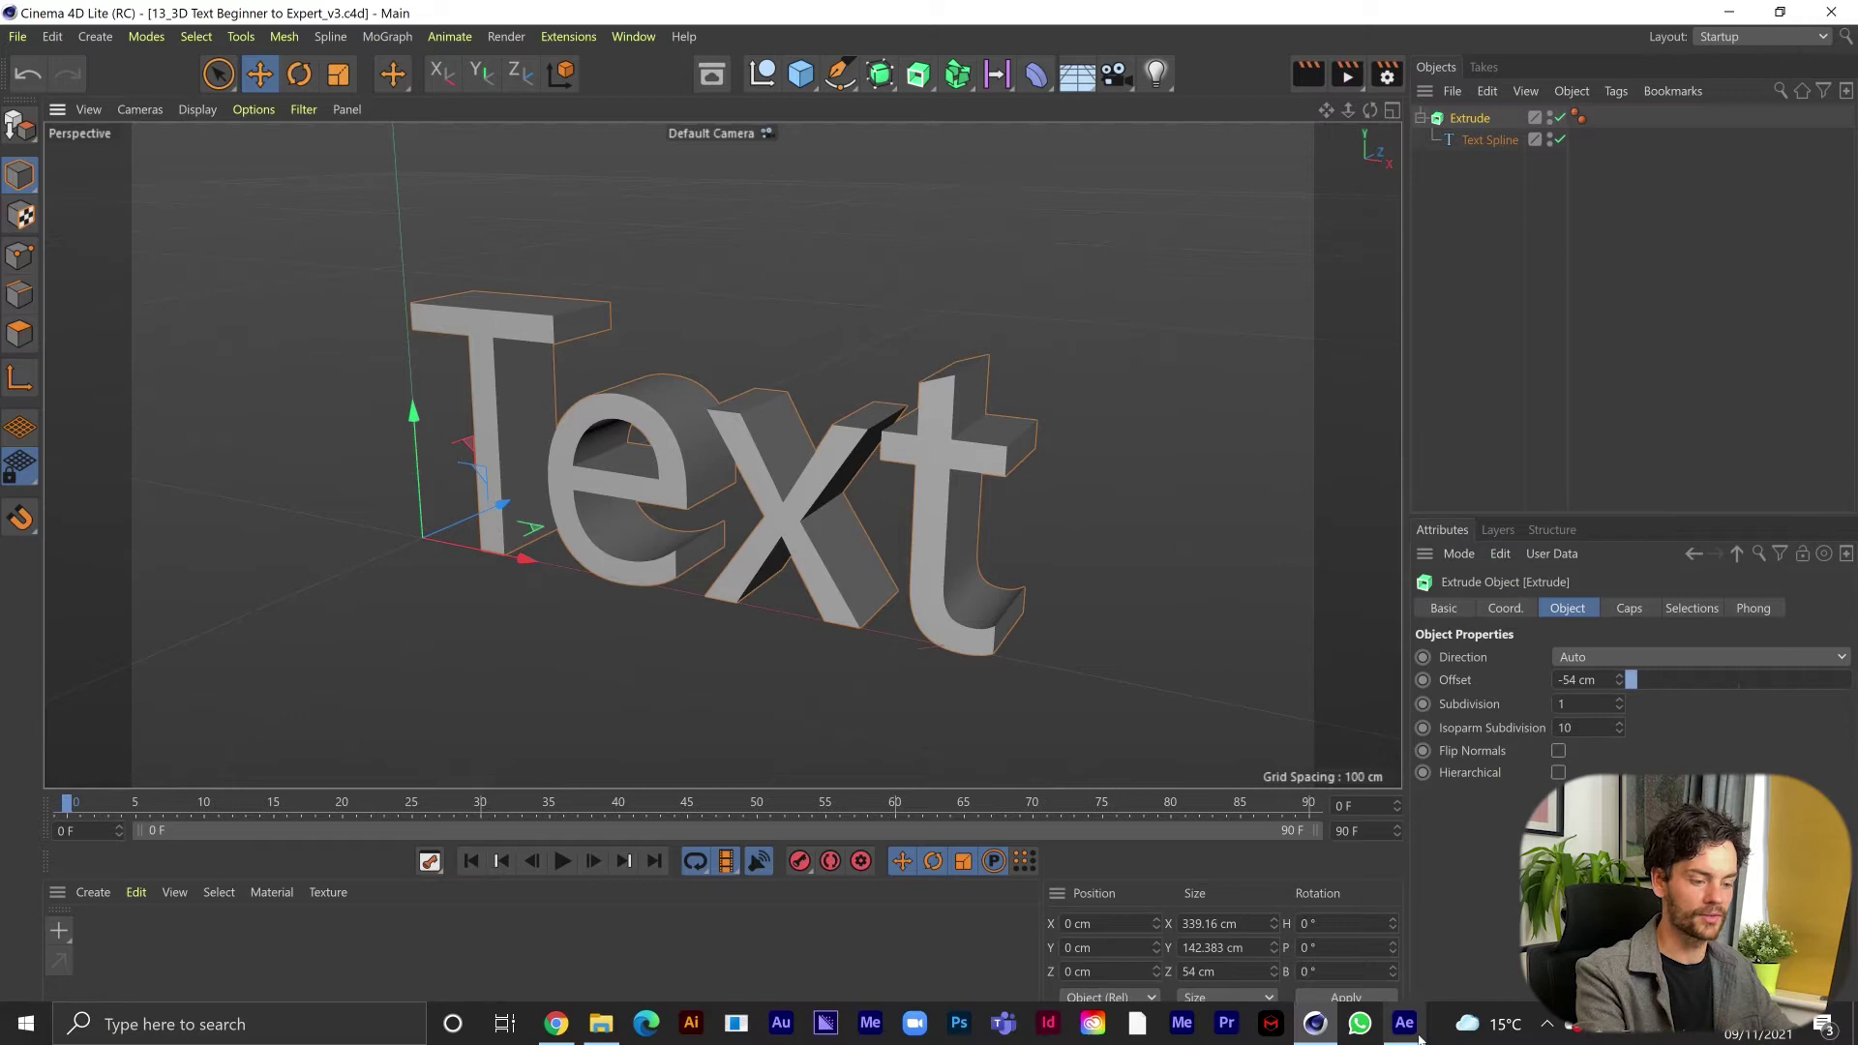
- In After Effects, create a new composition from the v3 Cinema 4D file
{"action": "left_click", "coordinate": [1405, 1023]}
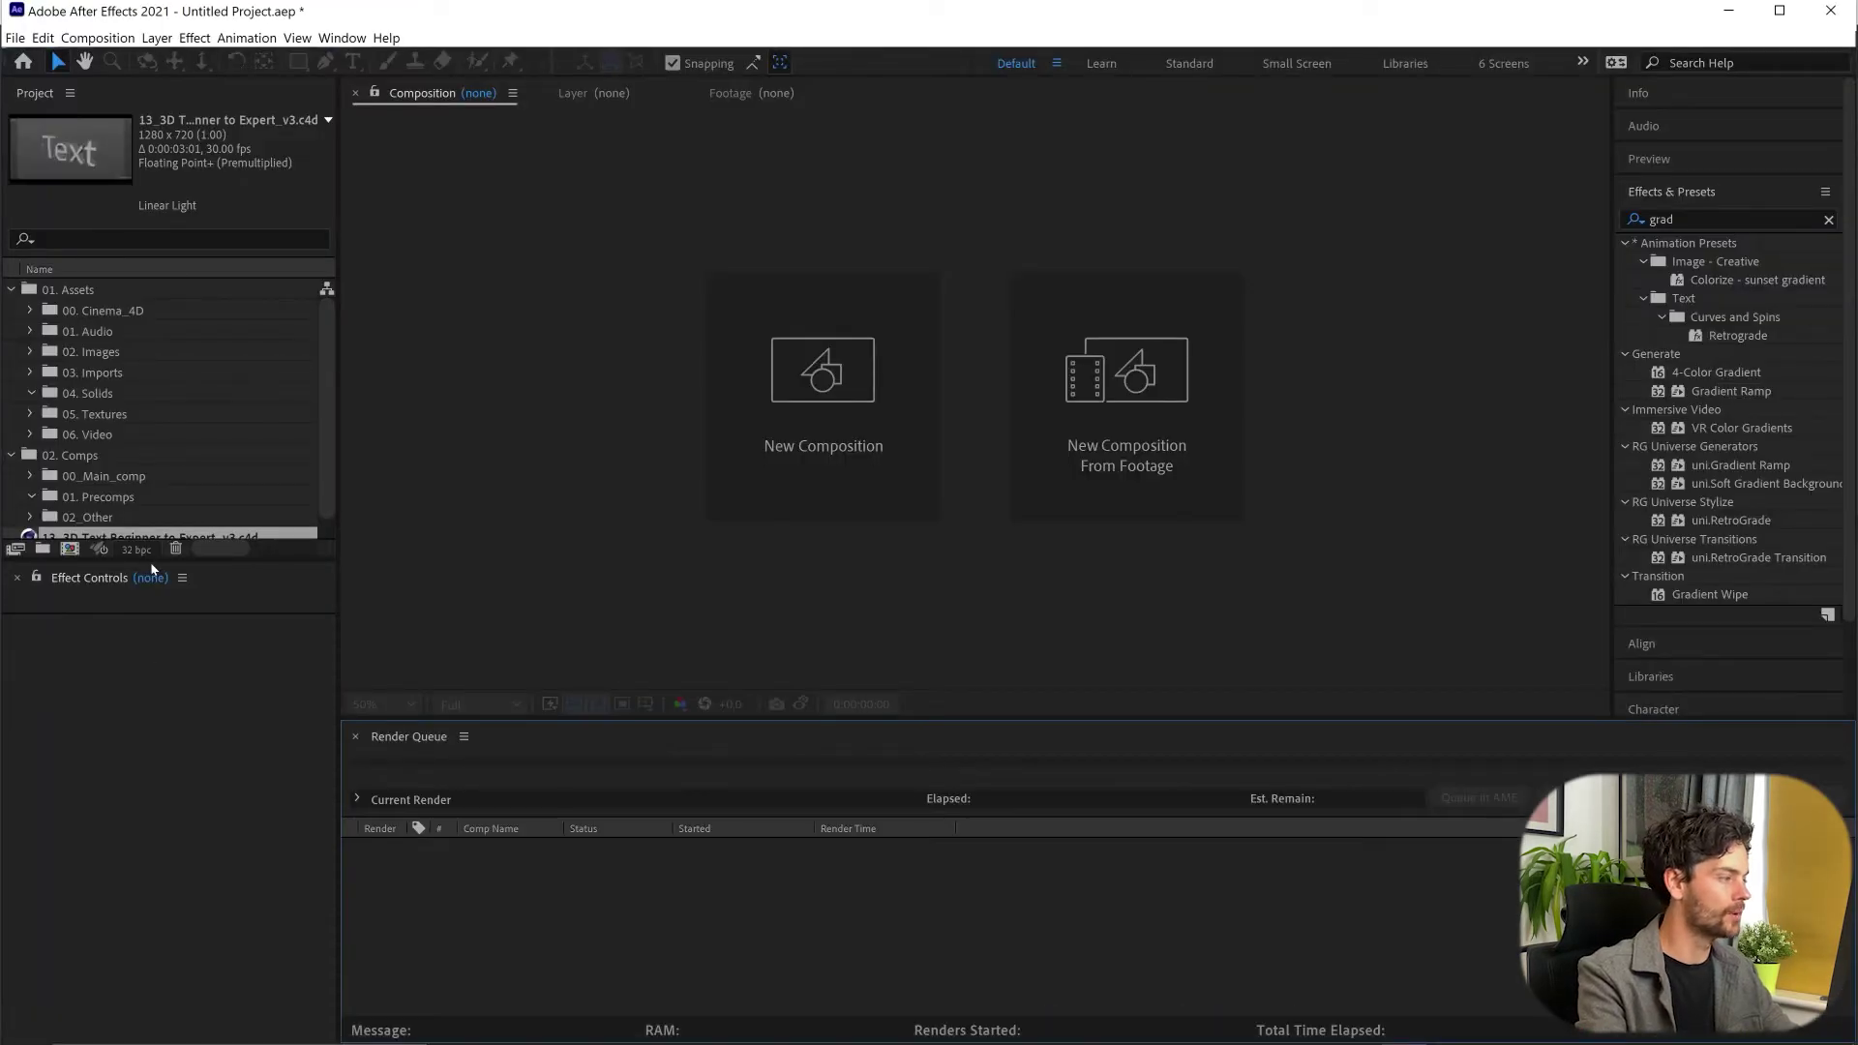
{"action": "left_click_drag", "start_coordinate": [165, 569], "coordinate": [140, 648]}
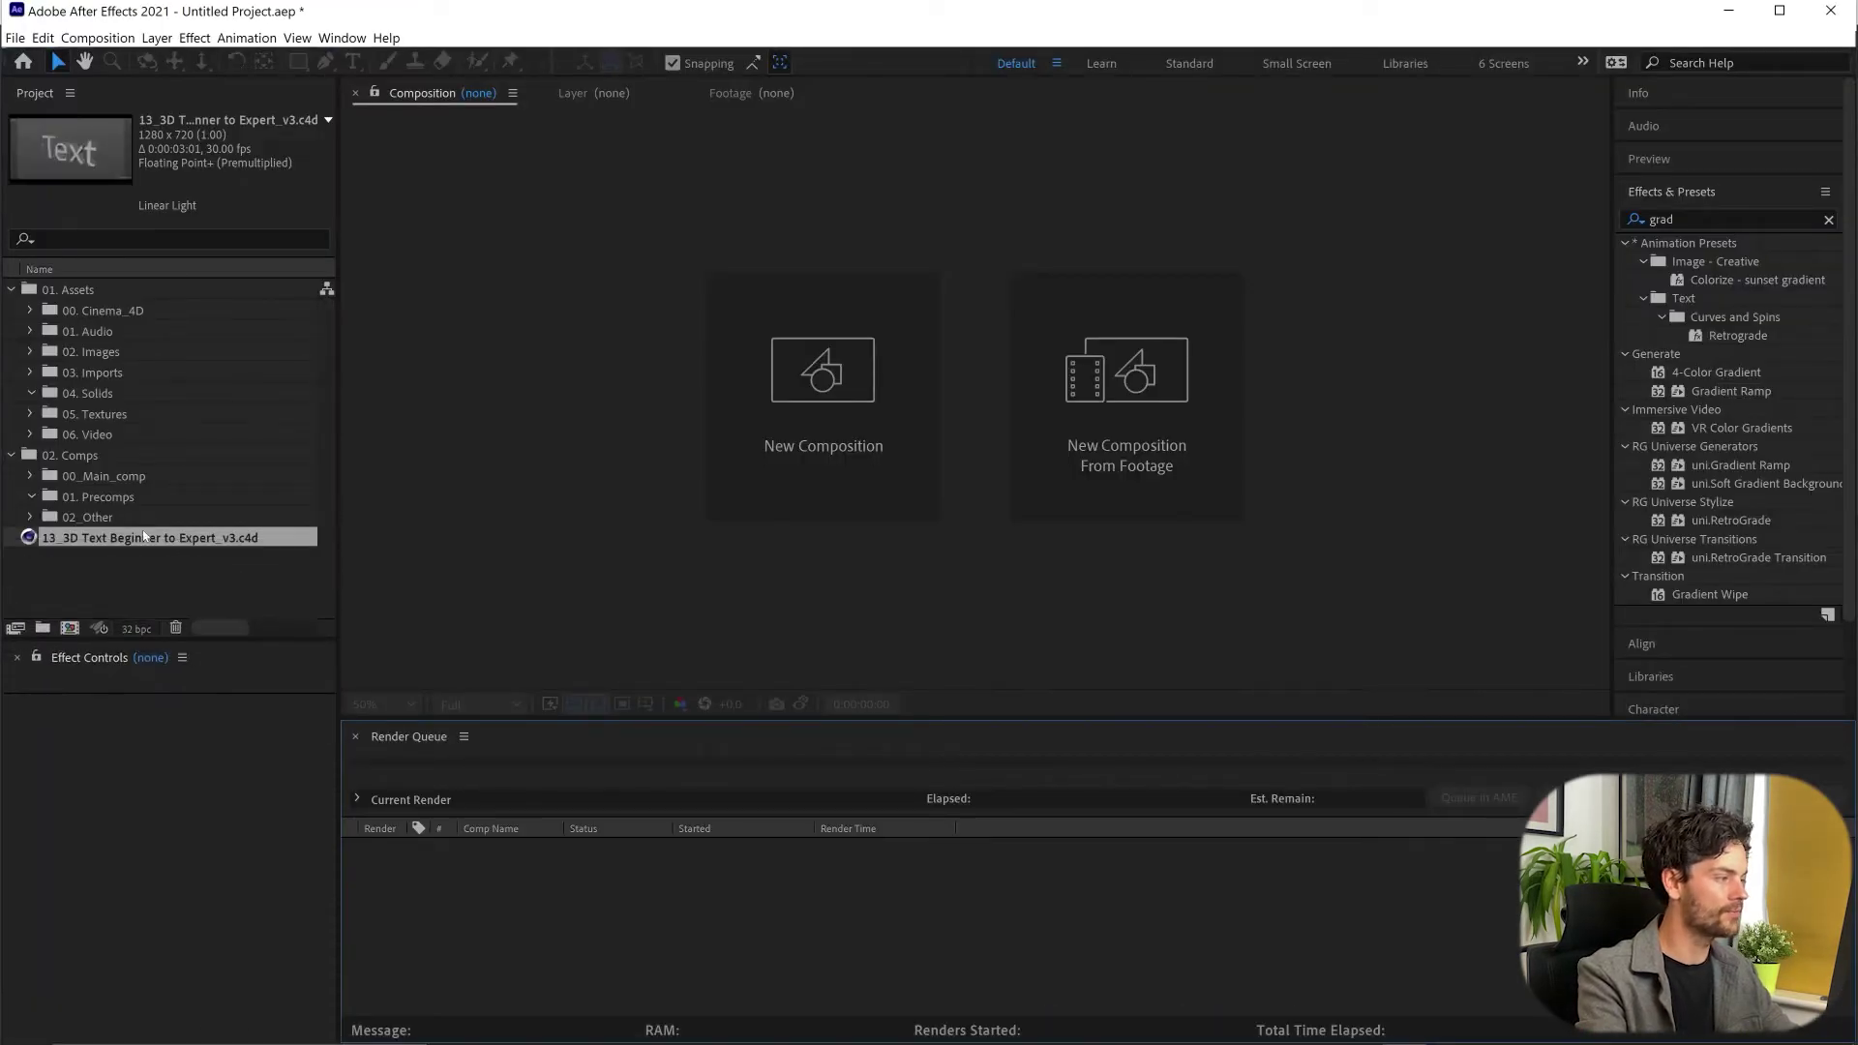
{"action": "left_click_drag", "start_coordinate": [143, 539], "coordinate": [101, 568]}
{"action": "left_click_drag", "start_coordinate": [69, 631], "coordinate": [69, 630]}
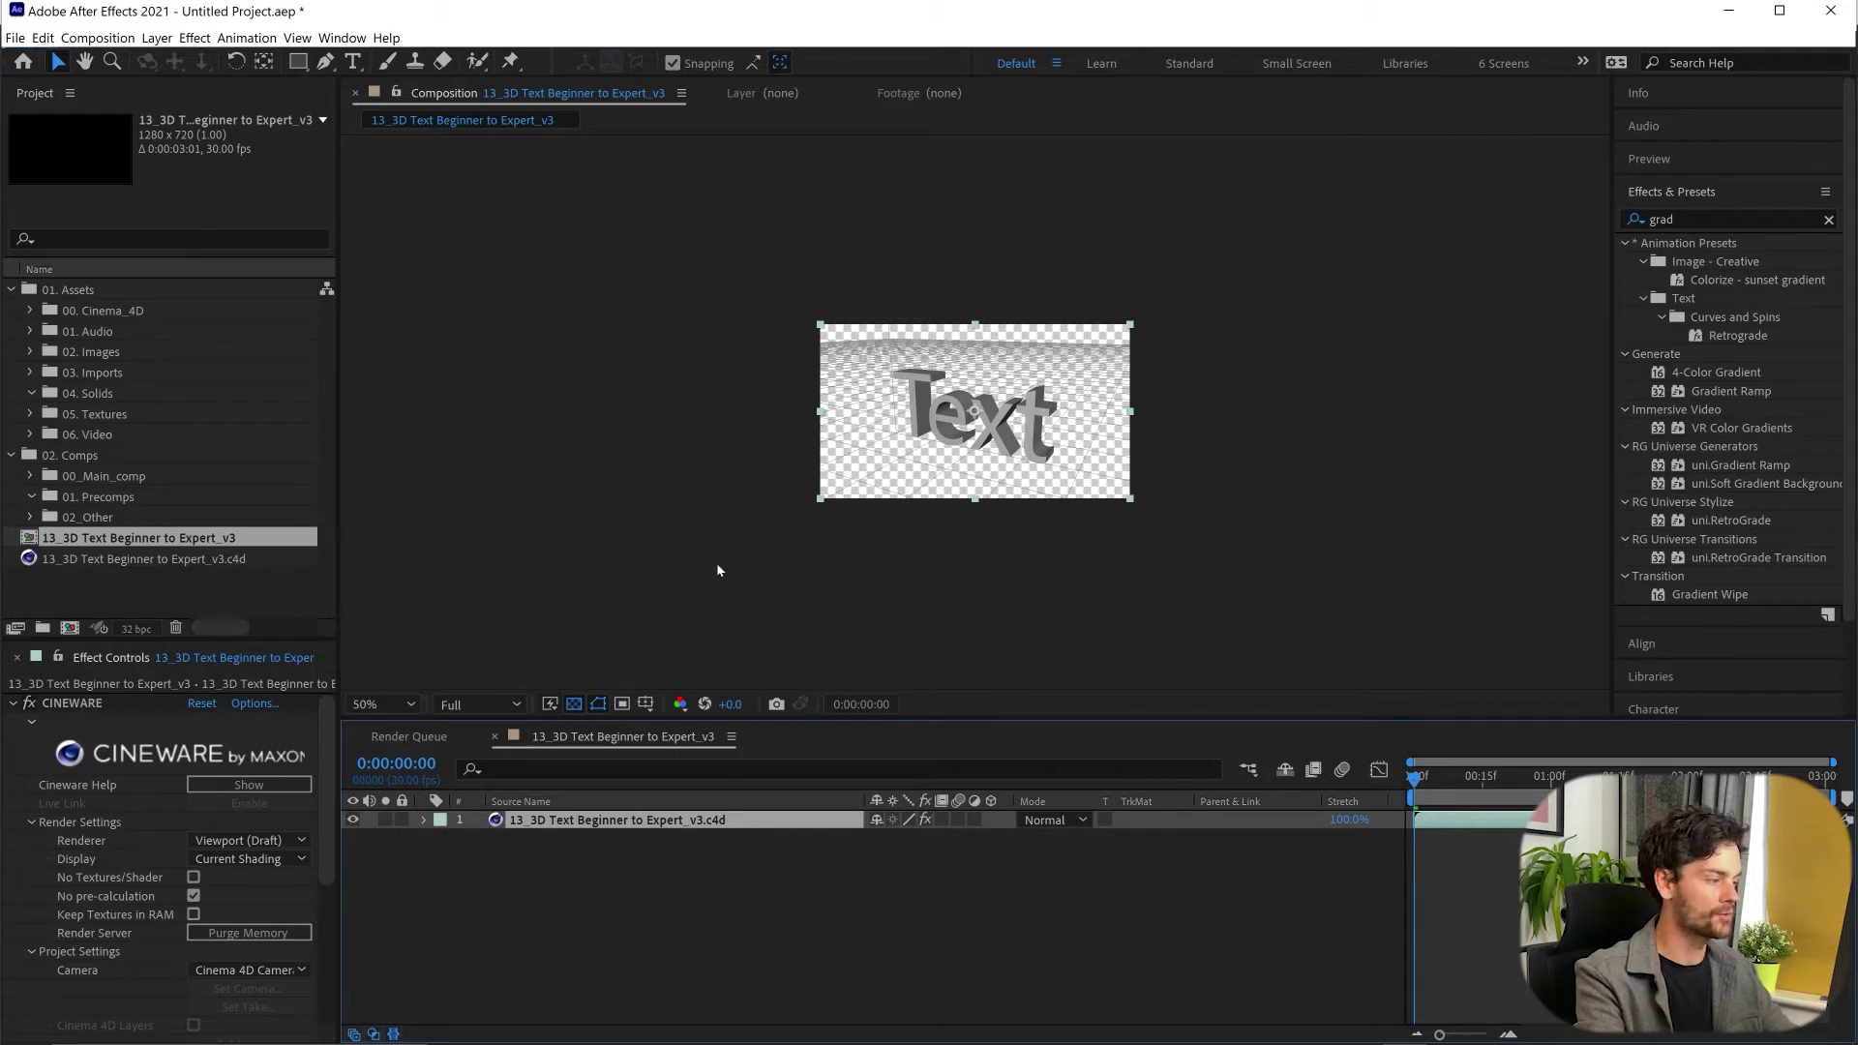
- Set the Cineware Renderer to Current and deselect the layer to preview the text
{"action": "left_click_drag", "start_coordinate": [167, 642], "coordinate": [167, 535]}
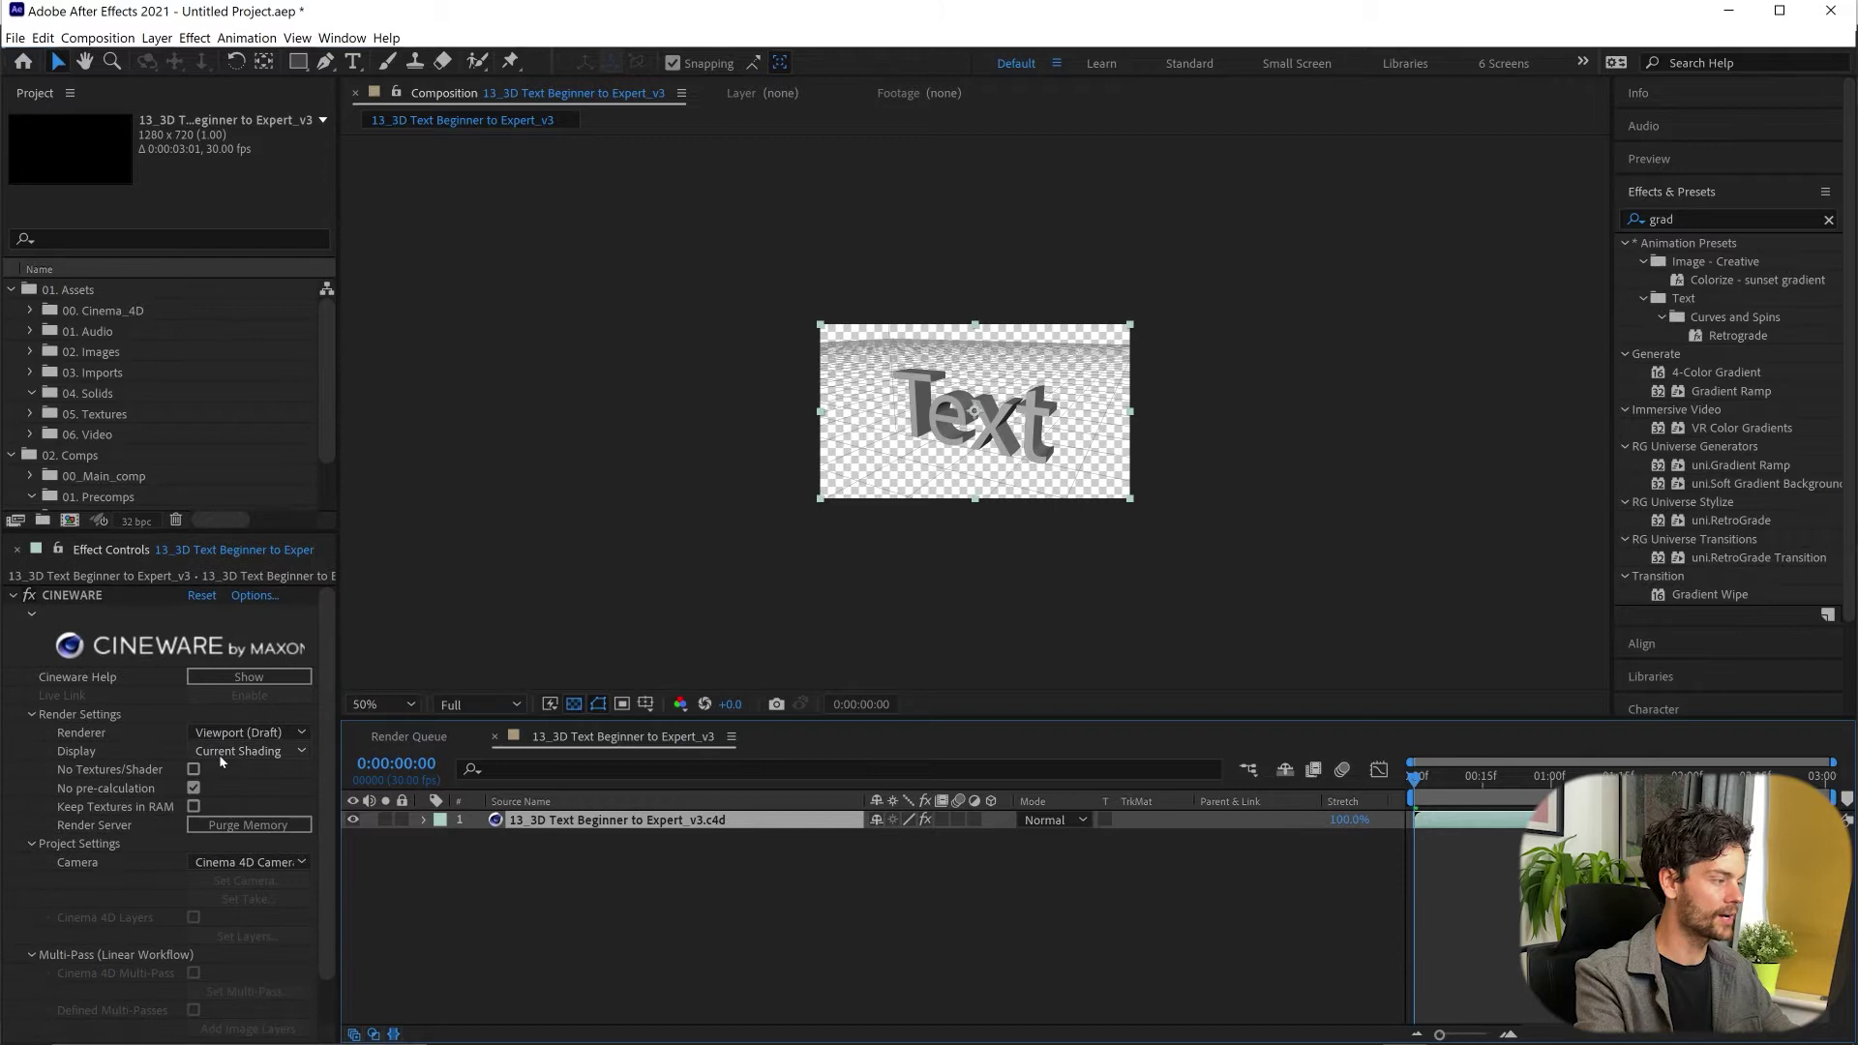
{"action": "left_click", "coordinate": [246, 733]}
{"action": "left_click", "coordinate": [256, 759]}
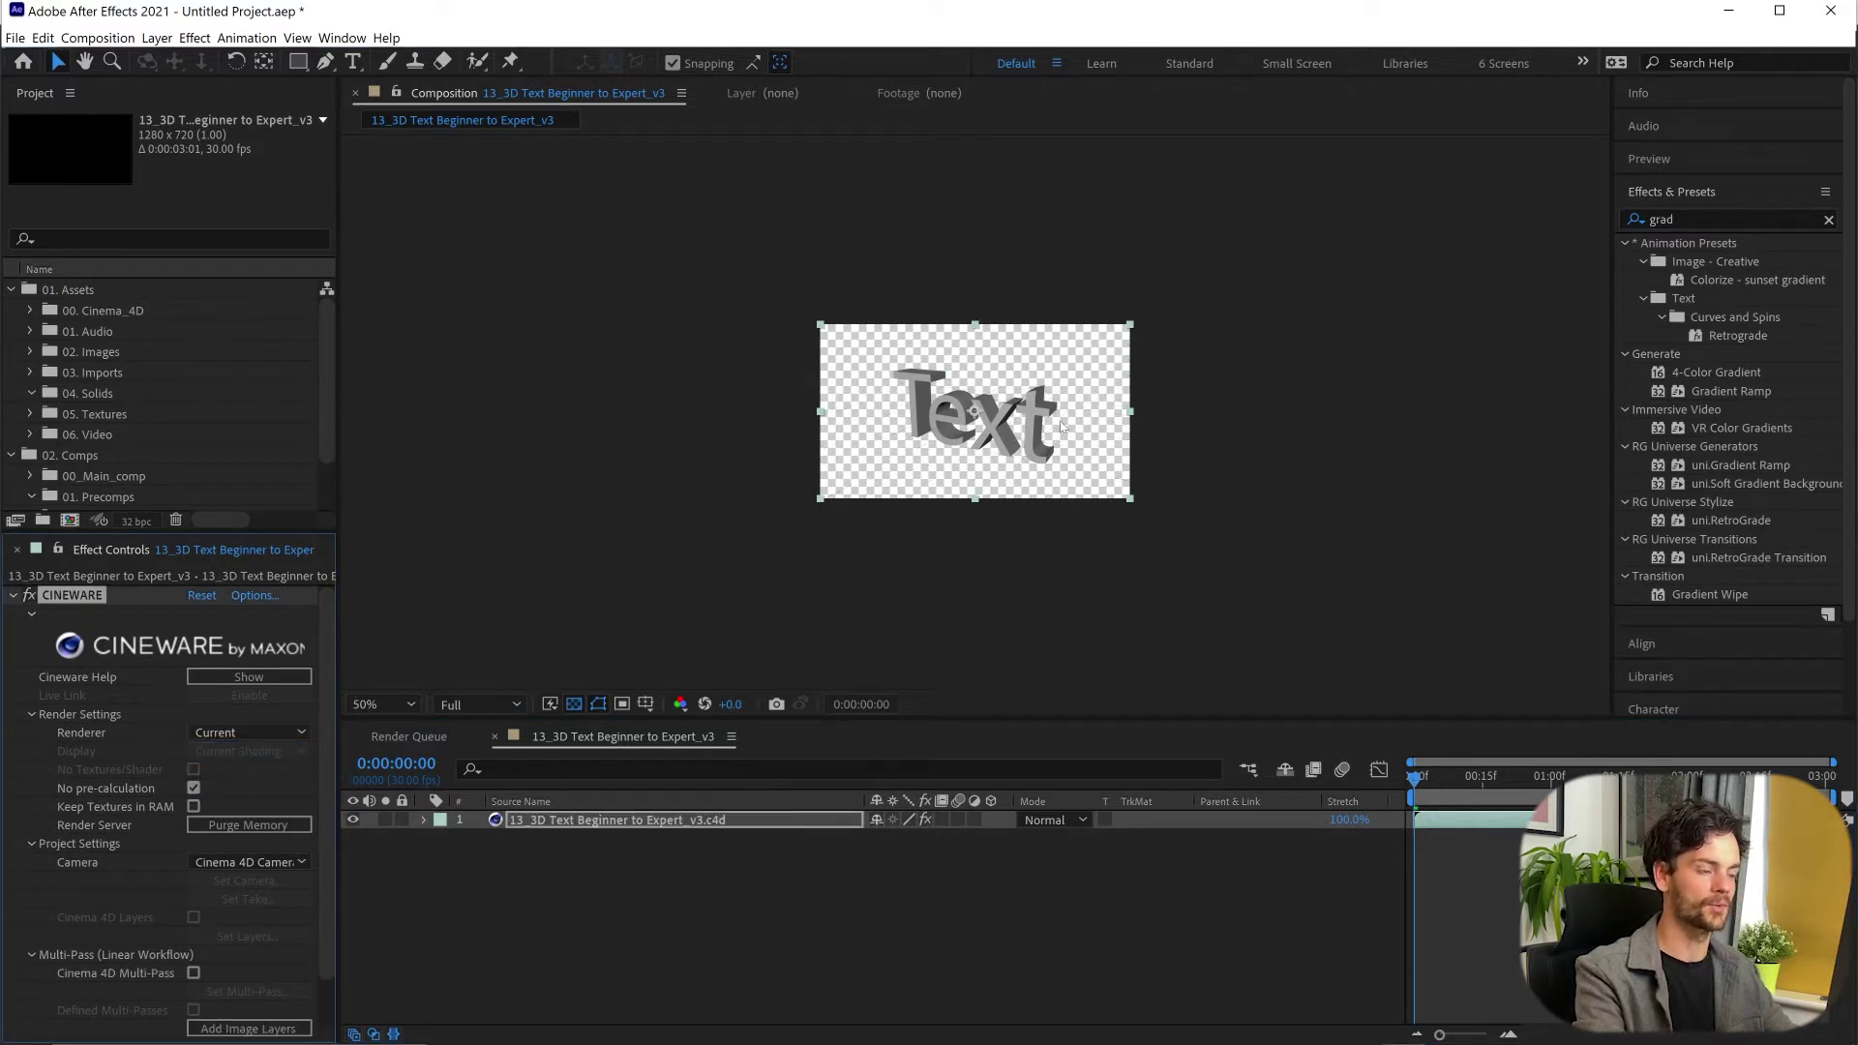
{"action": "key", "text": "ctrl+shift+a"}
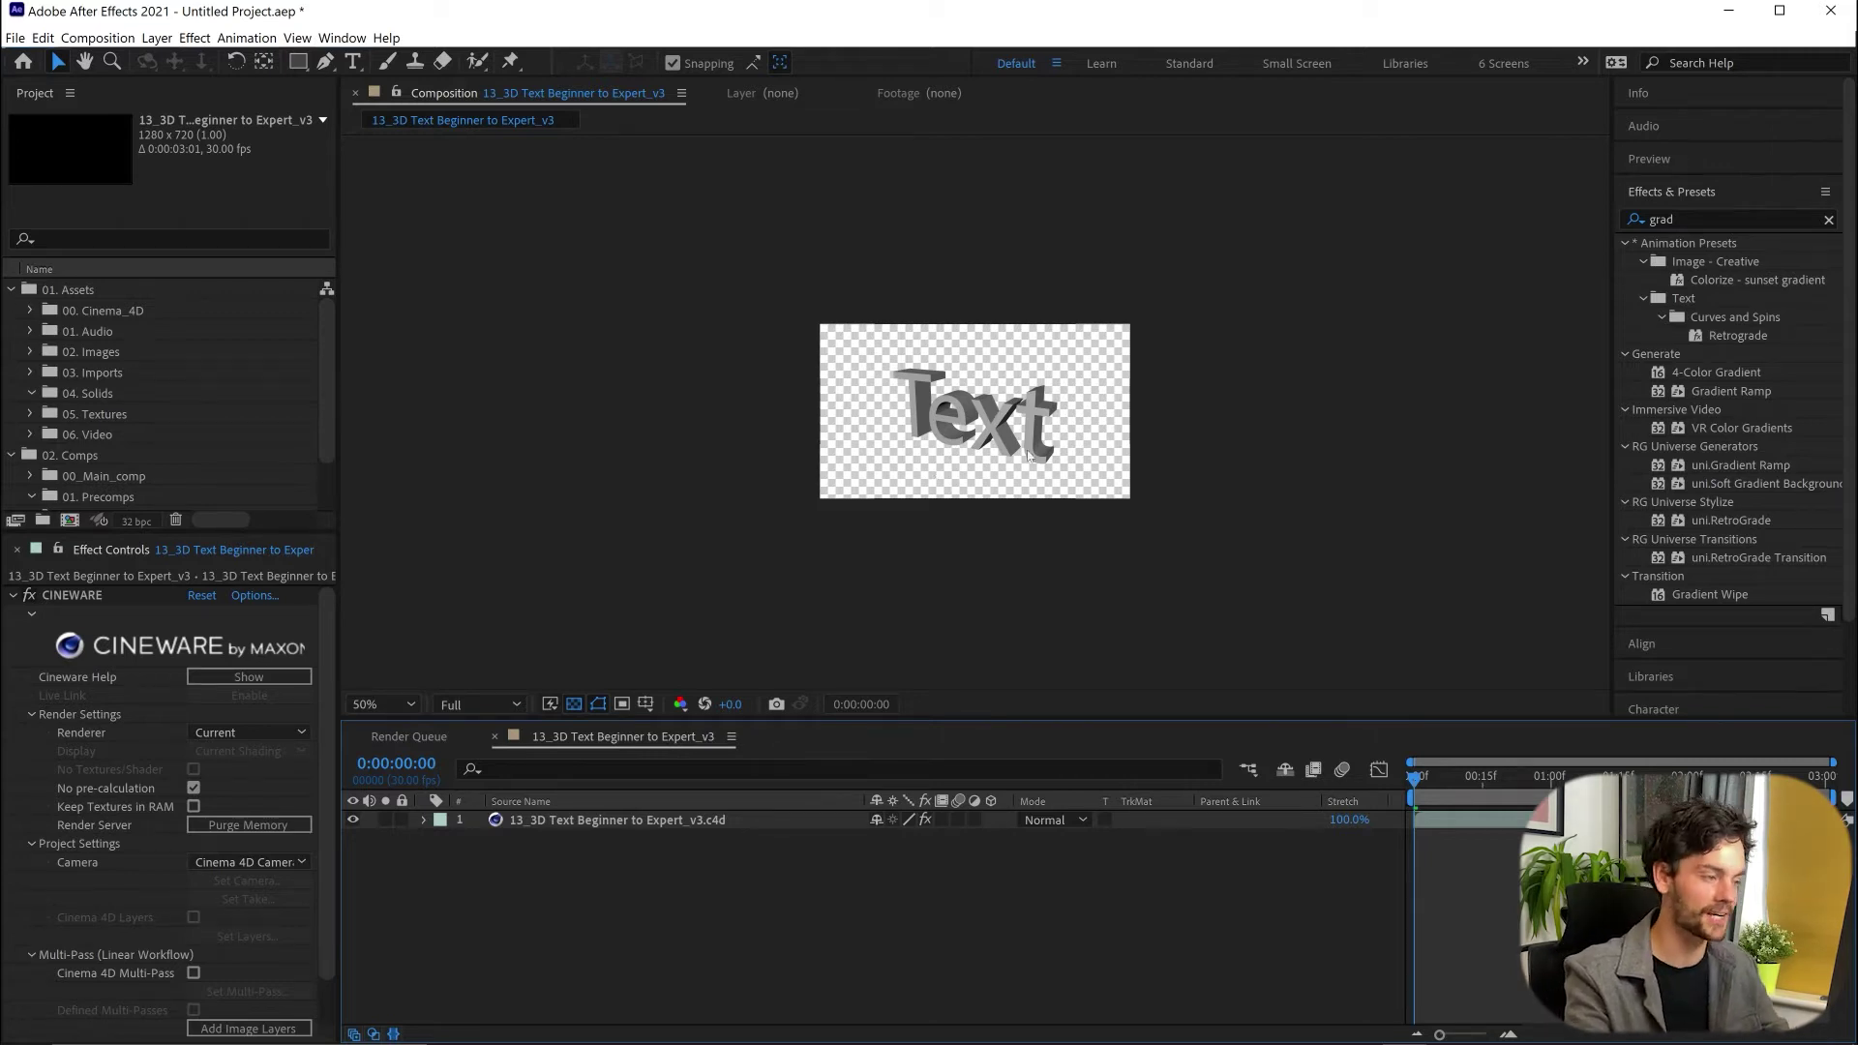
{"action": "mouse_move", "coordinate": [950, 1016]}
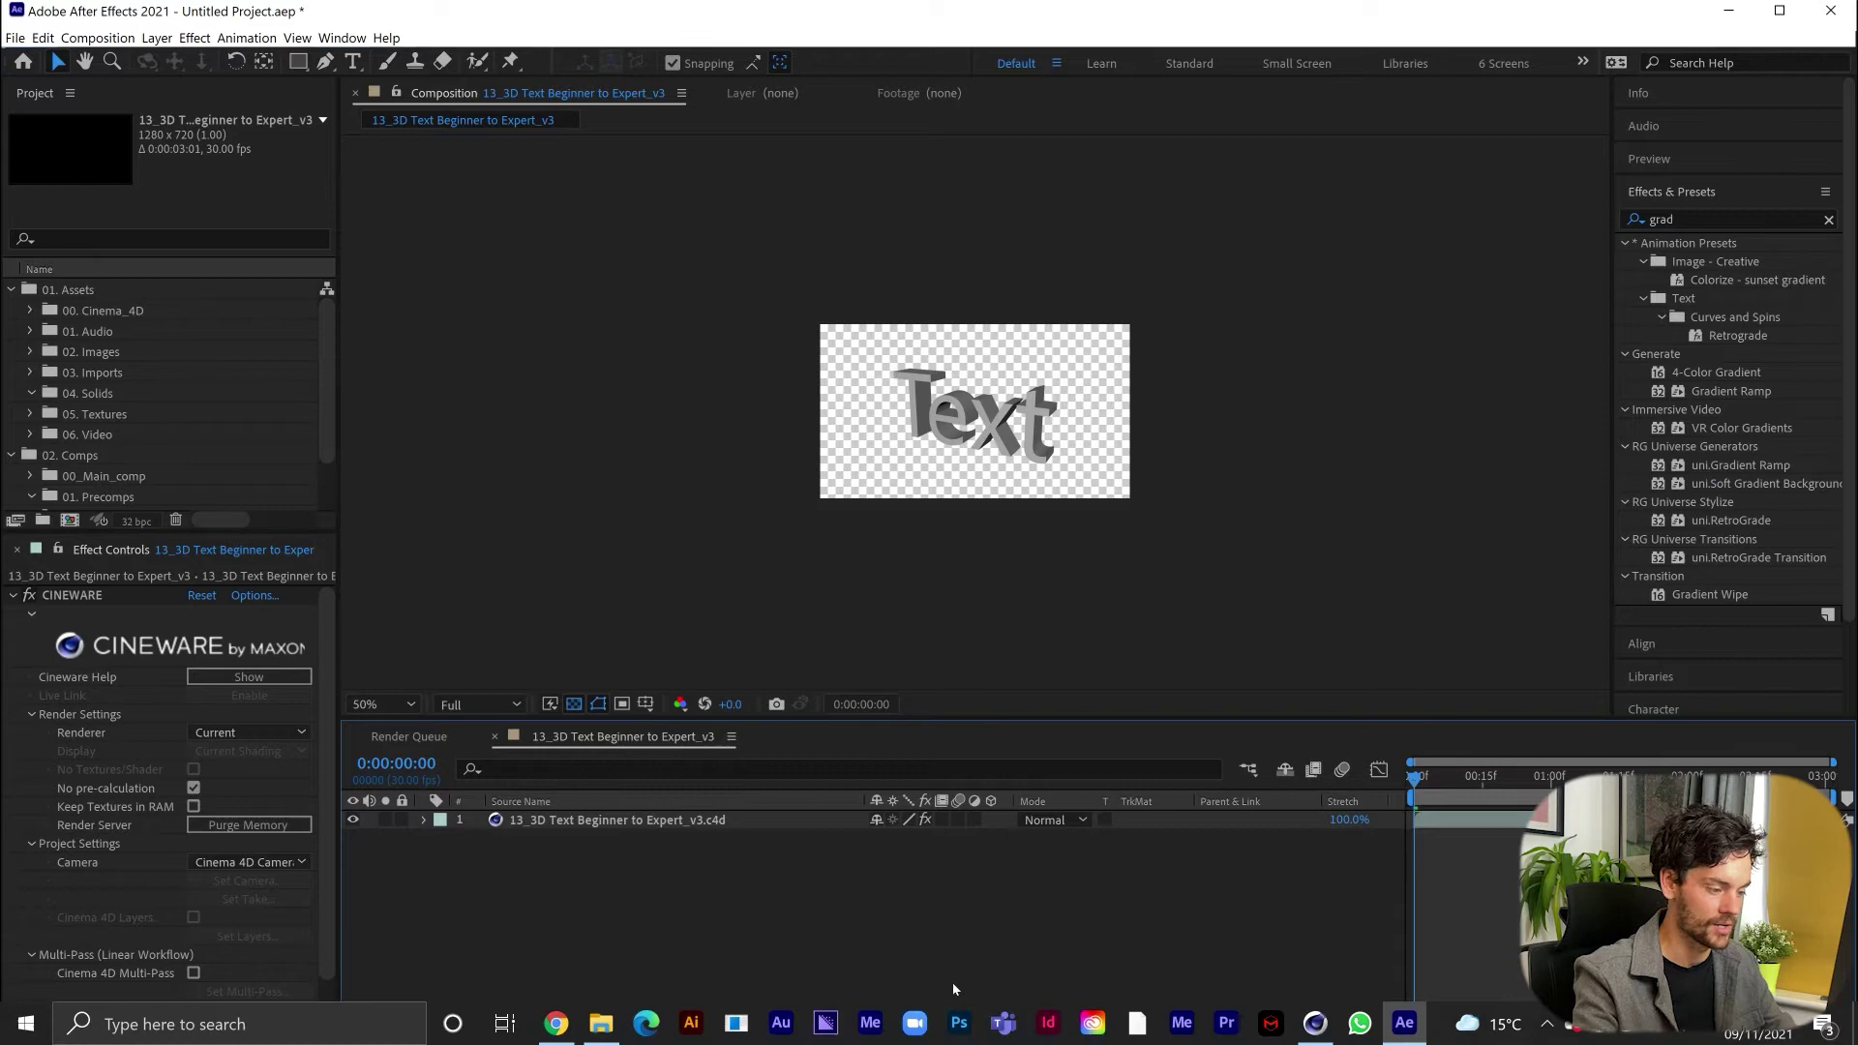
- Replace the Text Spline's text 'Text' with 'EXPERT'
{"action": "left_click", "coordinate": [1314, 1026]}
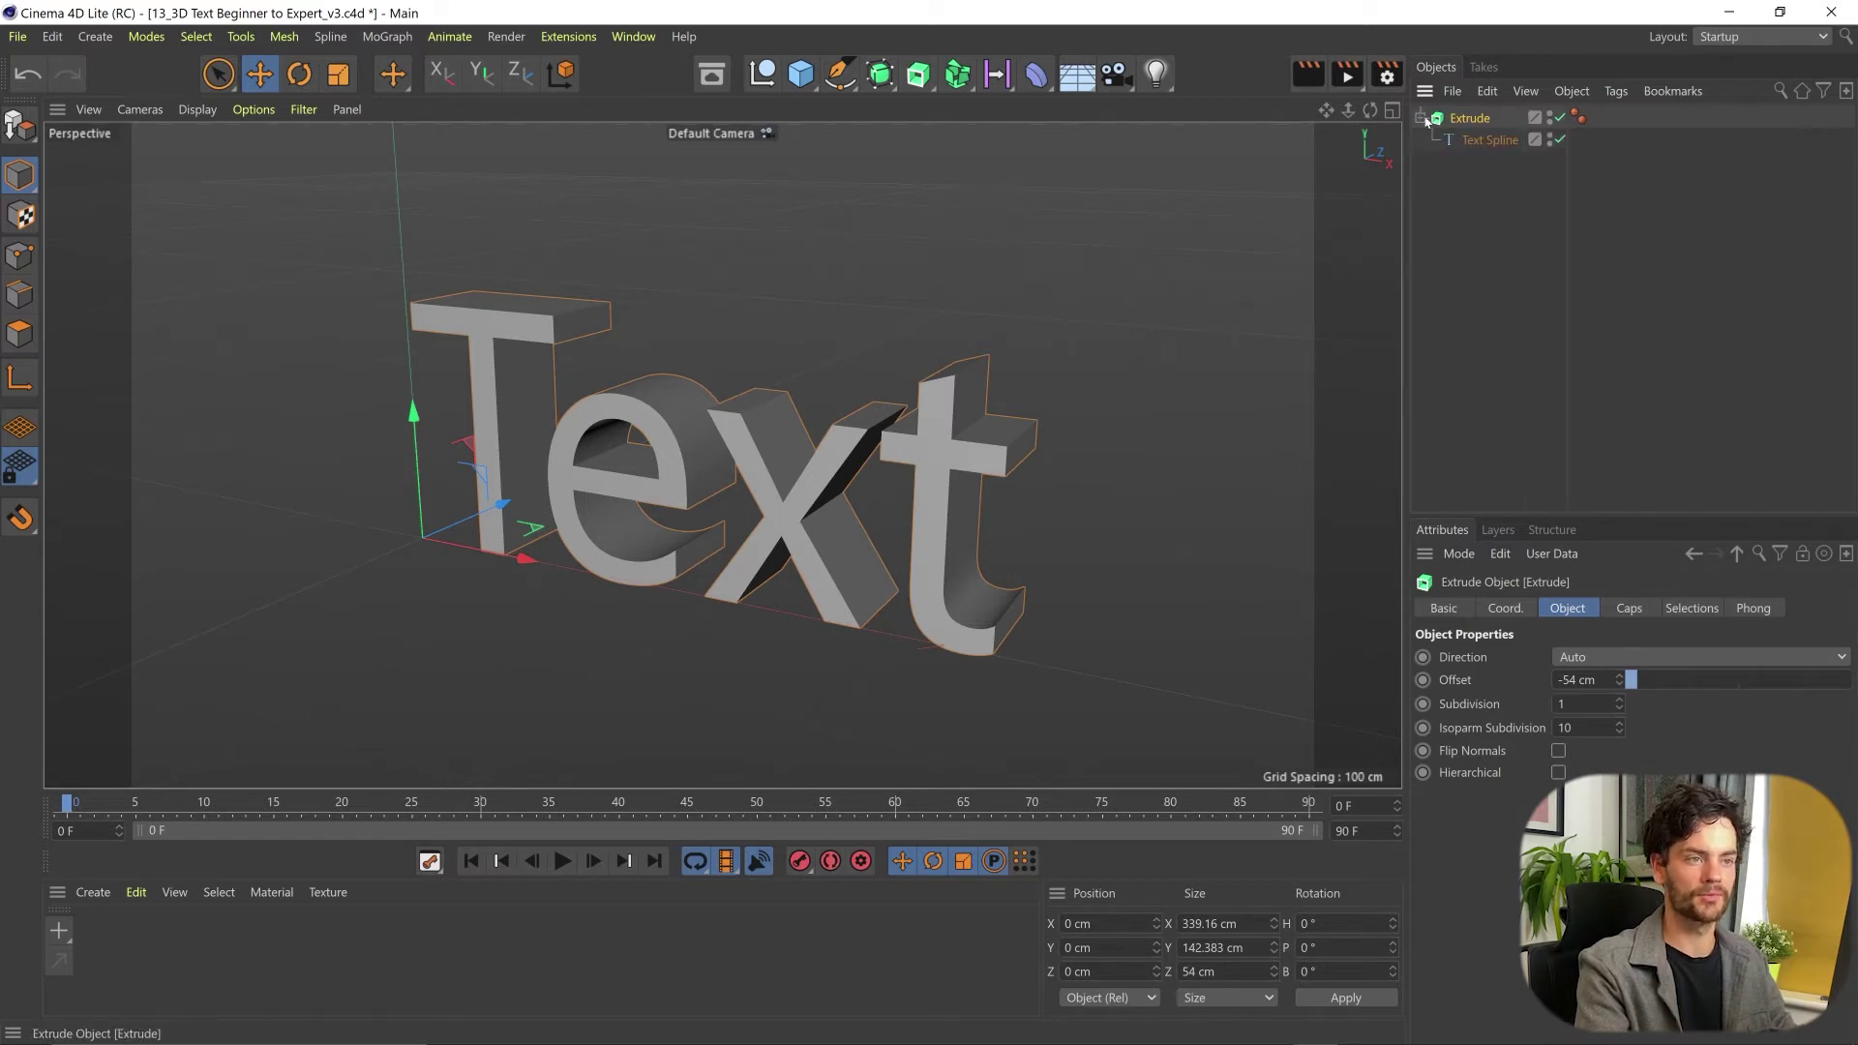
{"action": "left_click", "coordinate": [1486, 141]}
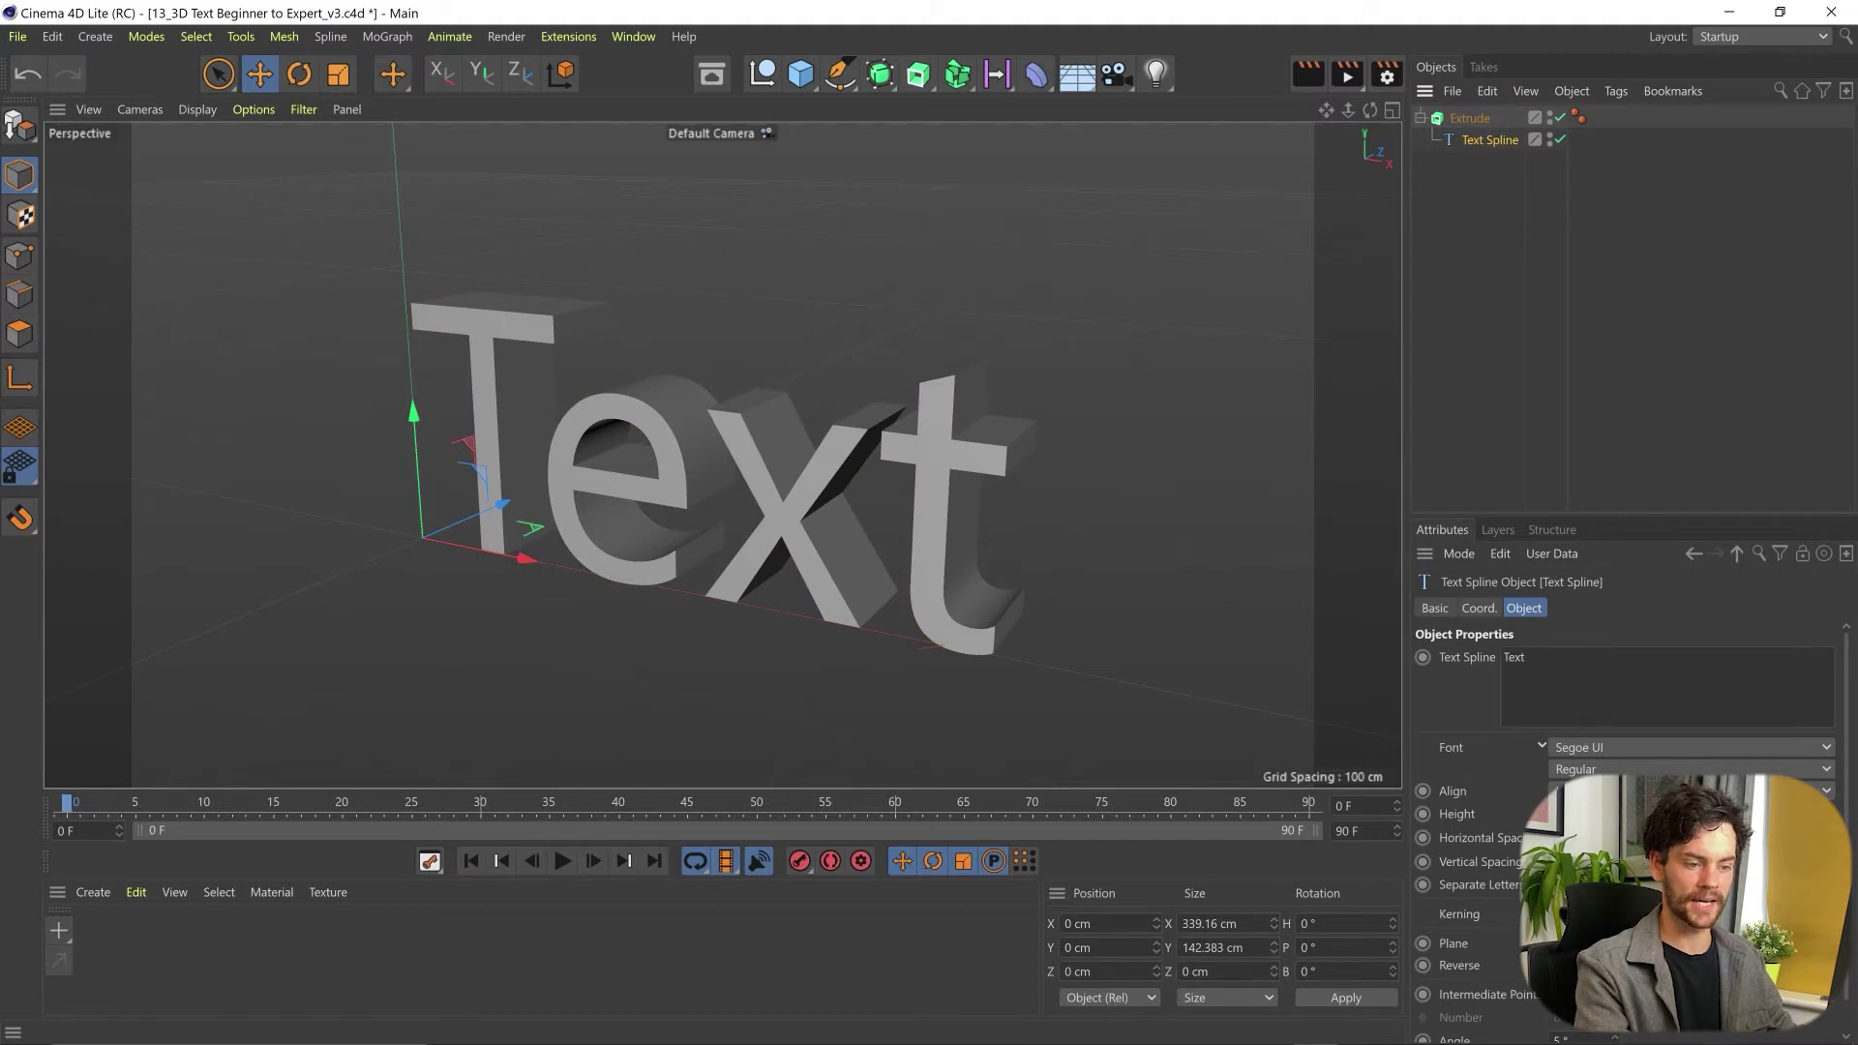
{"action": "double_click", "coordinate": [1514, 657]}
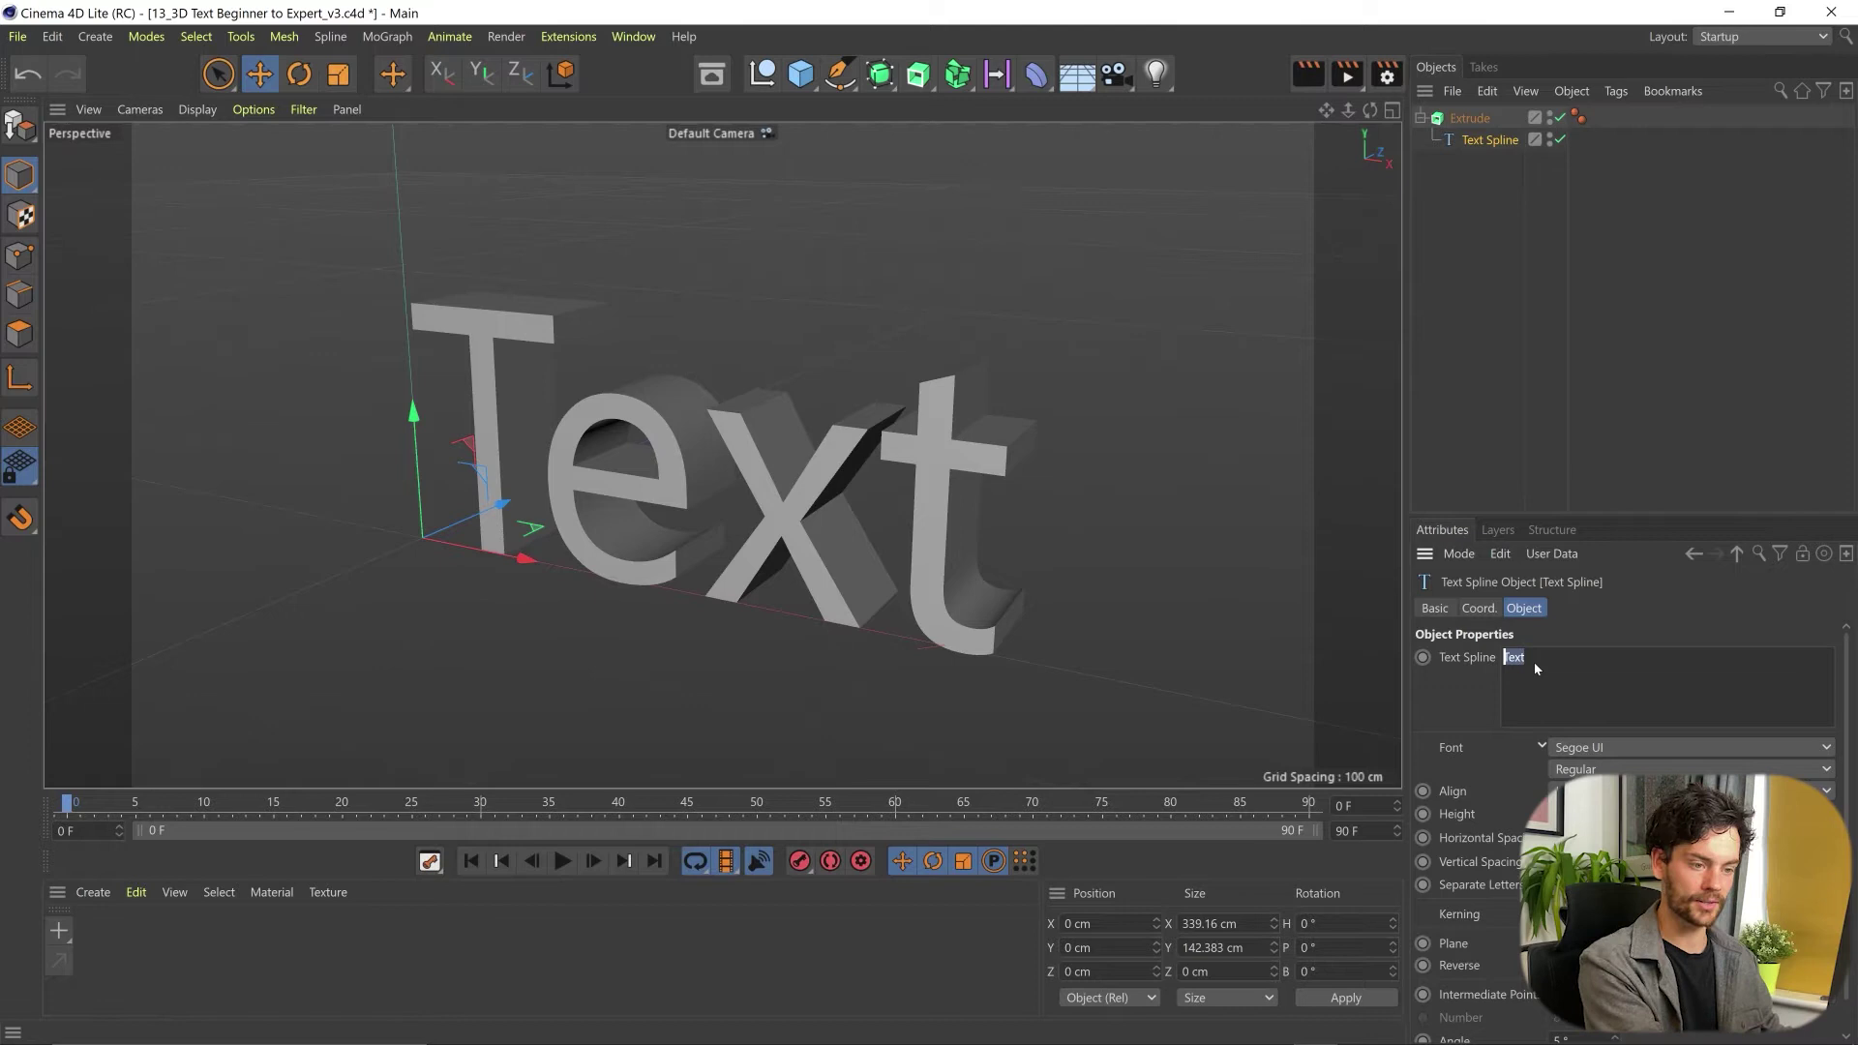
{"action": "type", "text": "EXPERT"}
{"action": "left_click", "coordinate": [1444, 706]}
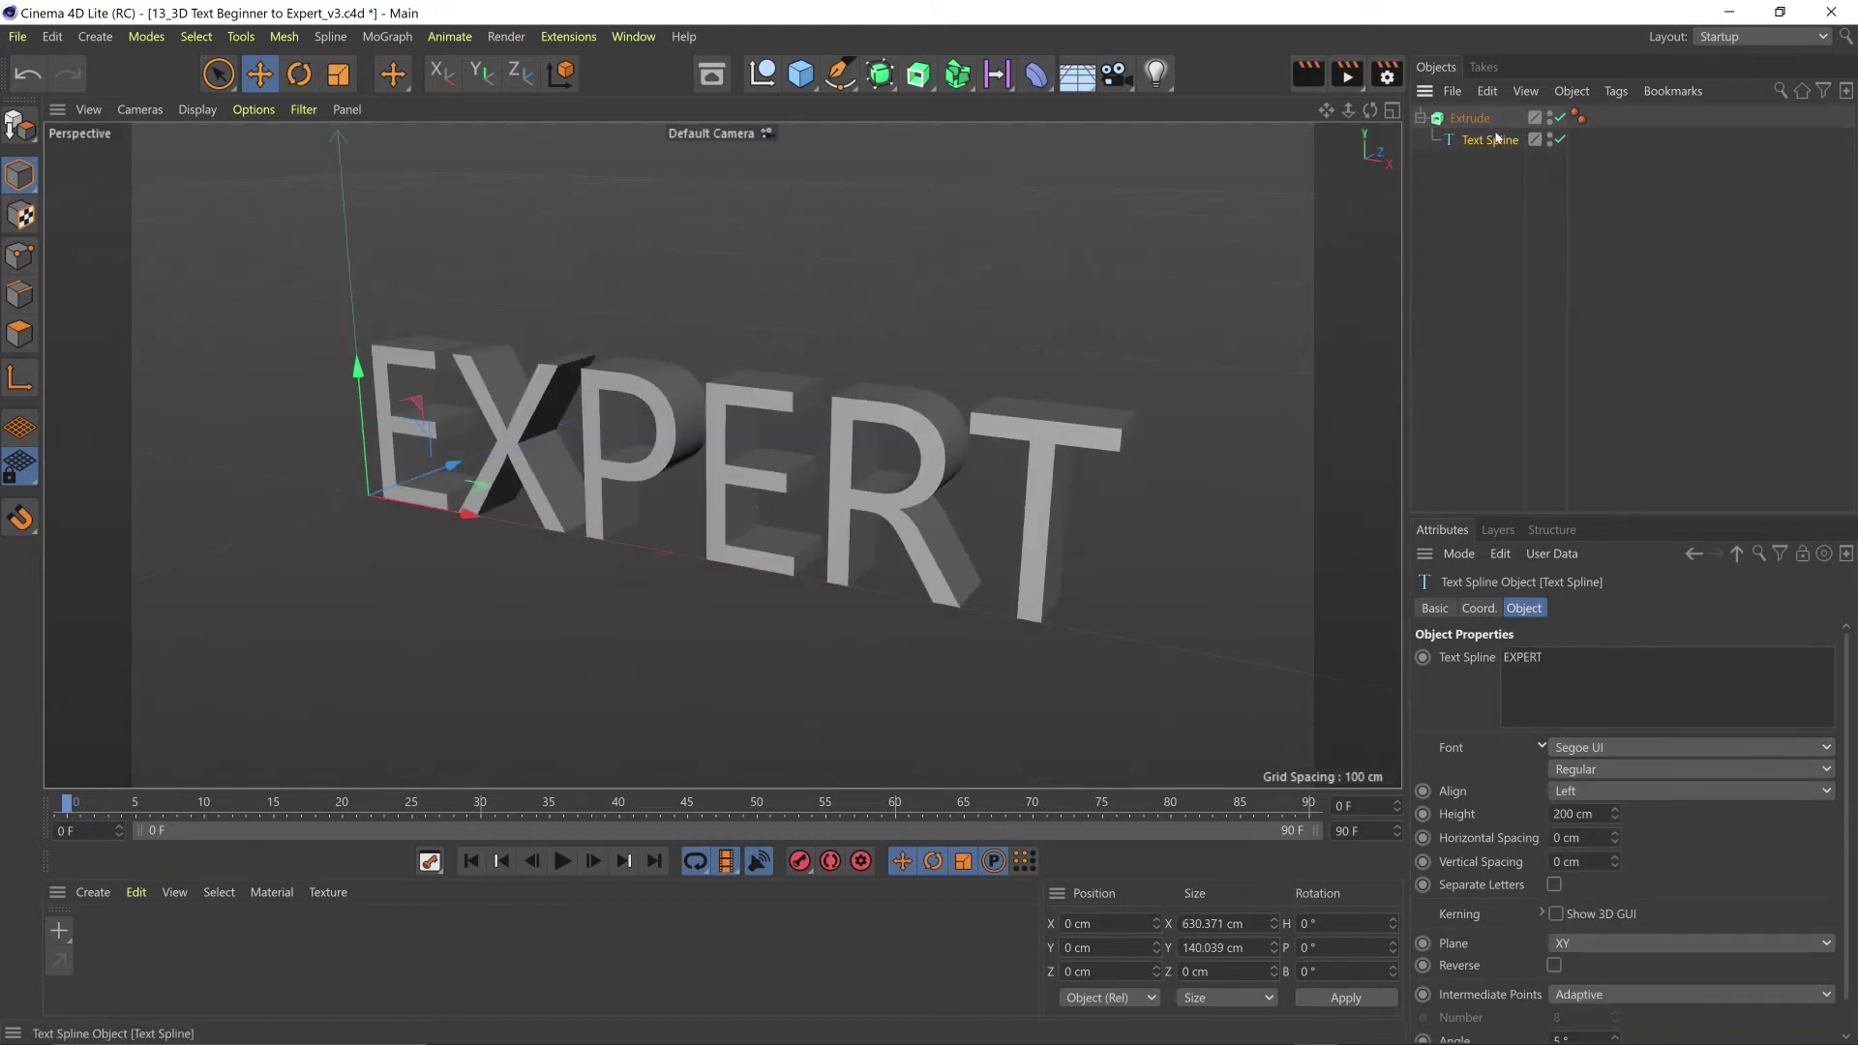
- Set the Text Spline font to FatFrank Heavy and orbit to a head-on view
{"action": "left_click", "coordinate": [1588, 748]}
{"action": "scroll", "coordinate": [1645, 856], "scroll_direction": "down", "scroll_amount": 15}
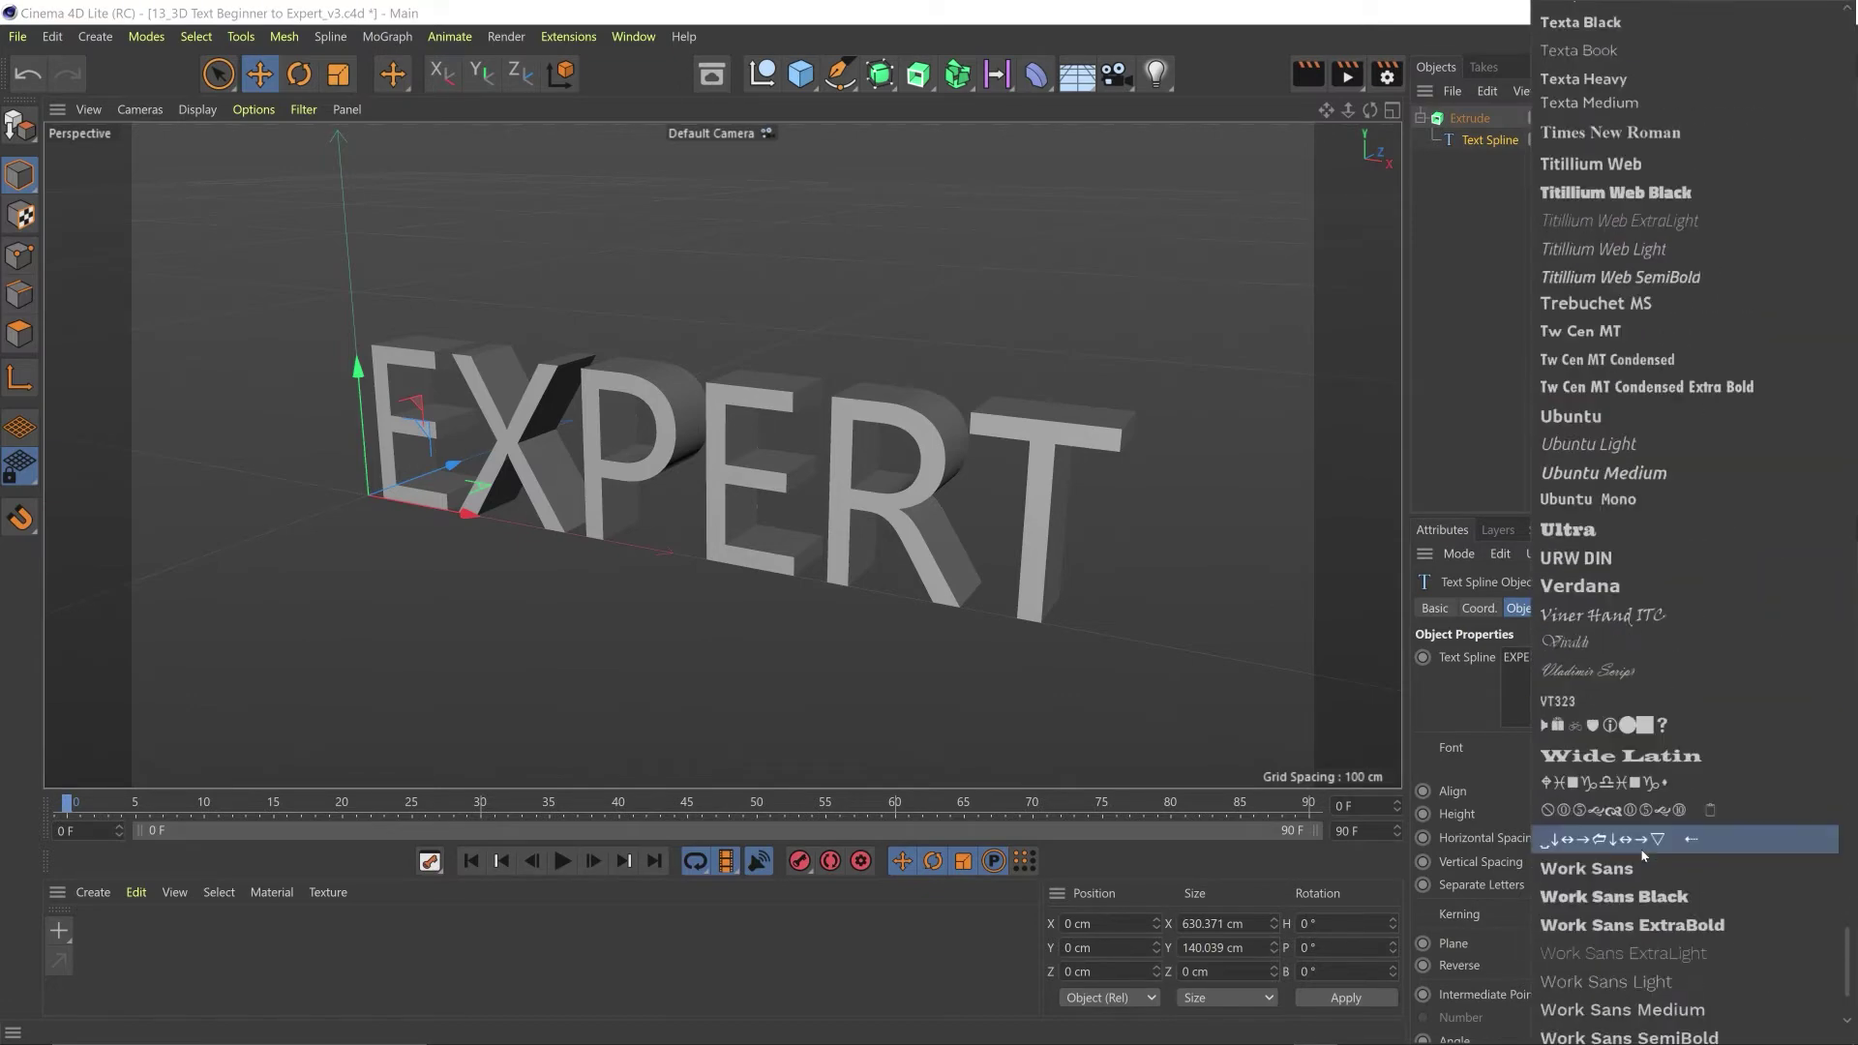
{"action": "scroll", "coordinate": [1642, 856], "scroll_direction": "down", "scroll_amount": 3}
{"action": "scroll", "coordinate": [1636, 367], "scroll_direction": "up", "scroll_amount": 20}
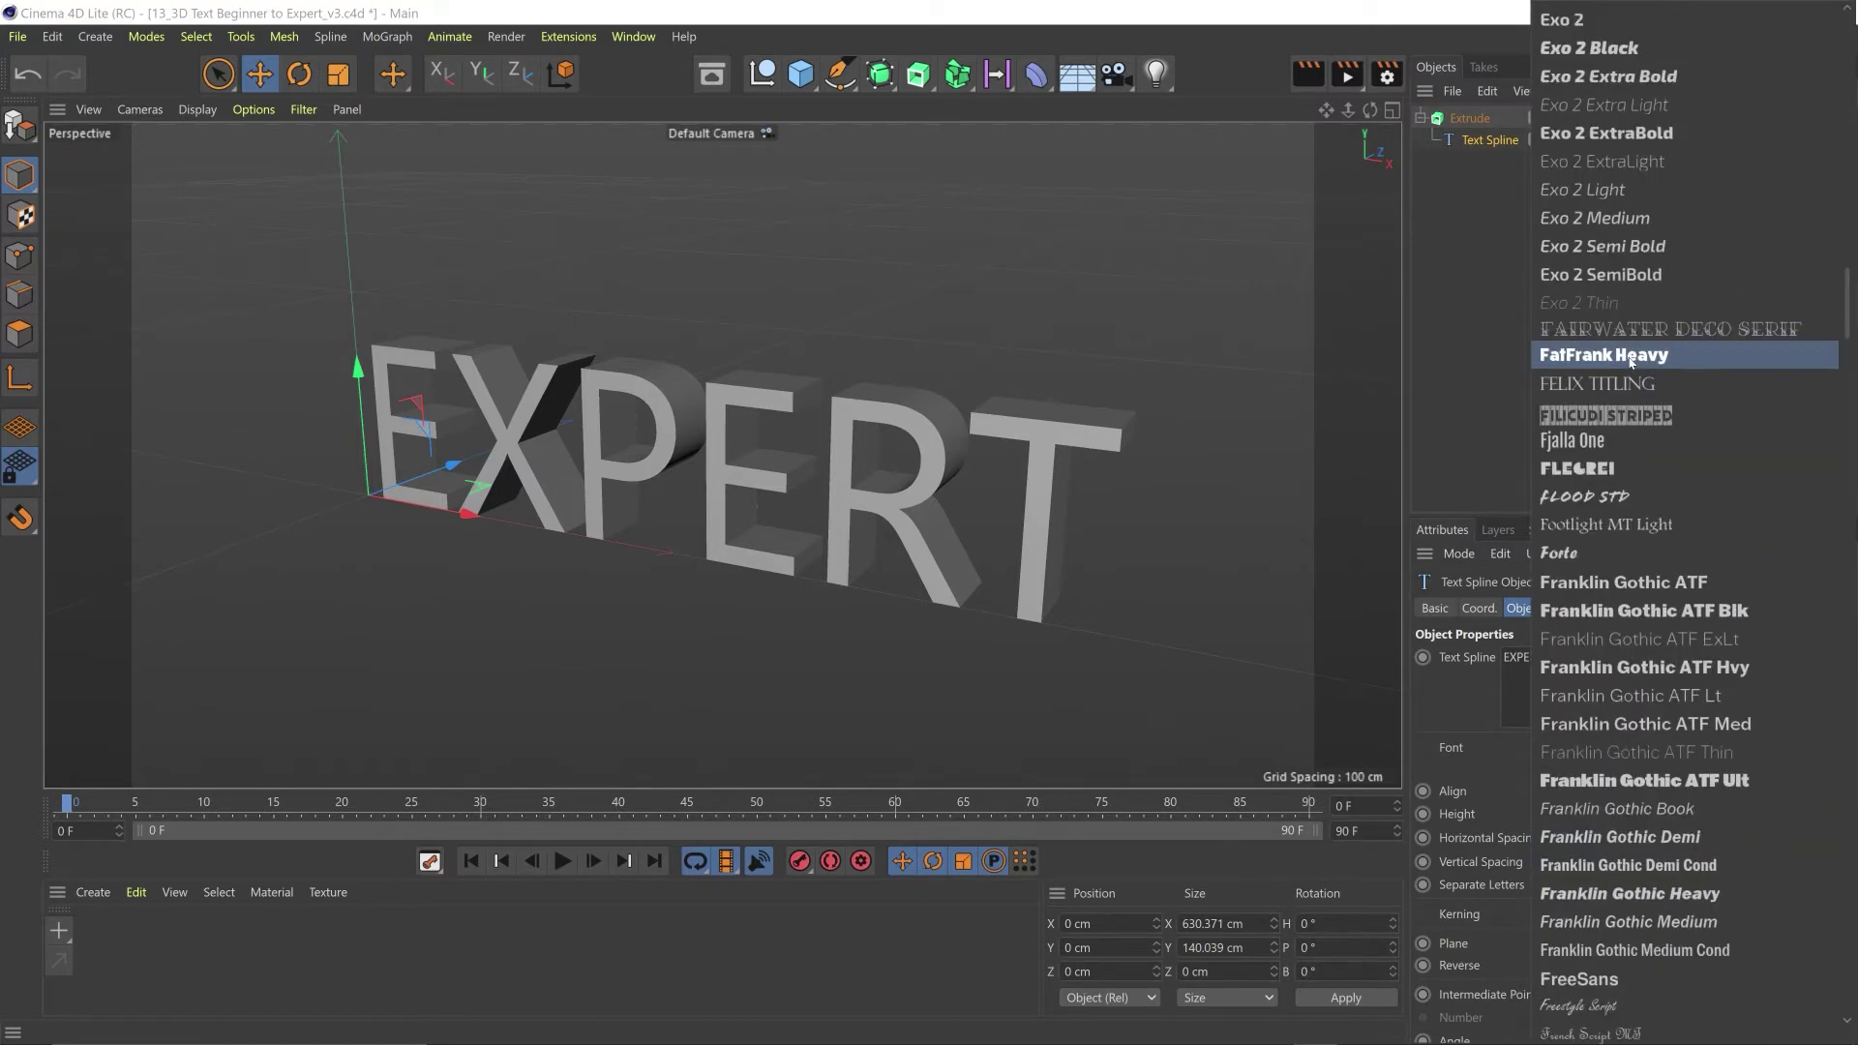
{"action": "left_click", "coordinate": [1630, 362]}
{"action": "left_click_drag", "start_coordinate": [755, 447], "coordinate": [845, 452], "text": "alt"}
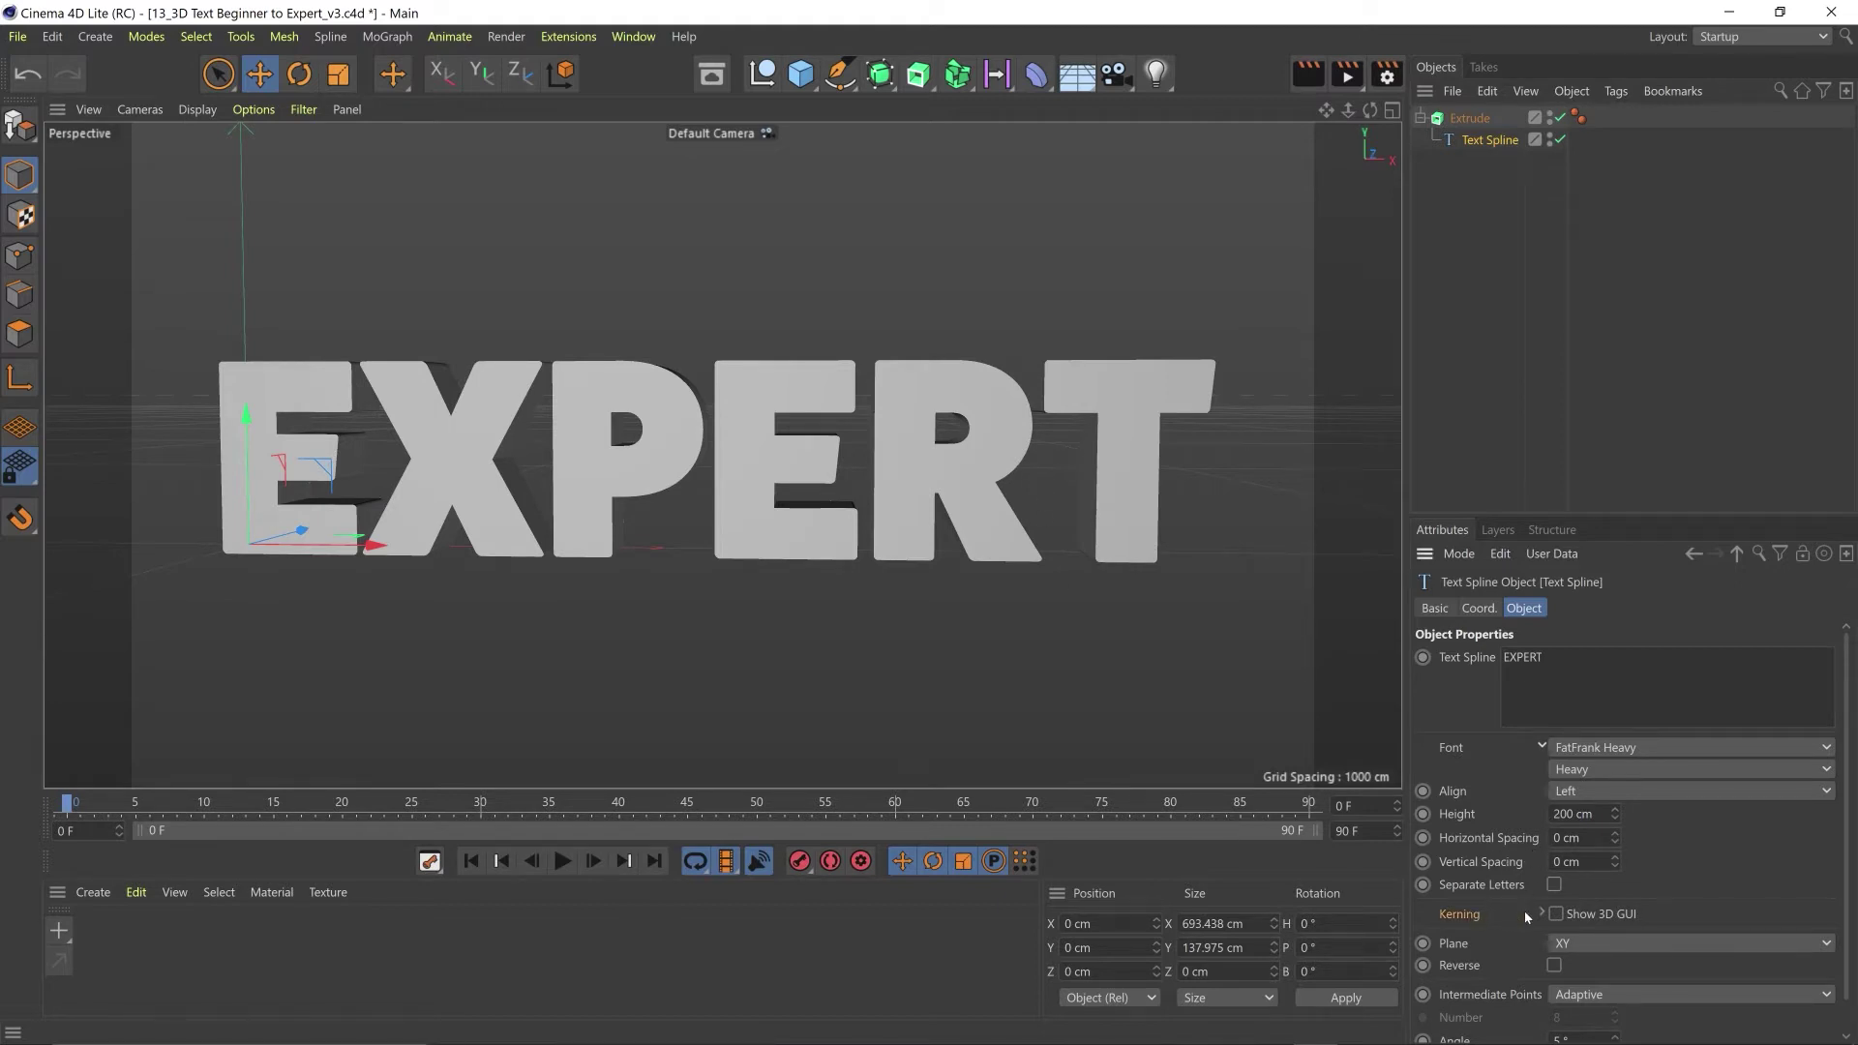
- Adjust EXPERT's per-letter kerning with the 3D GUI handles and nudge the text left and up
{"action": "left_click", "coordinate": [1555, 913]}
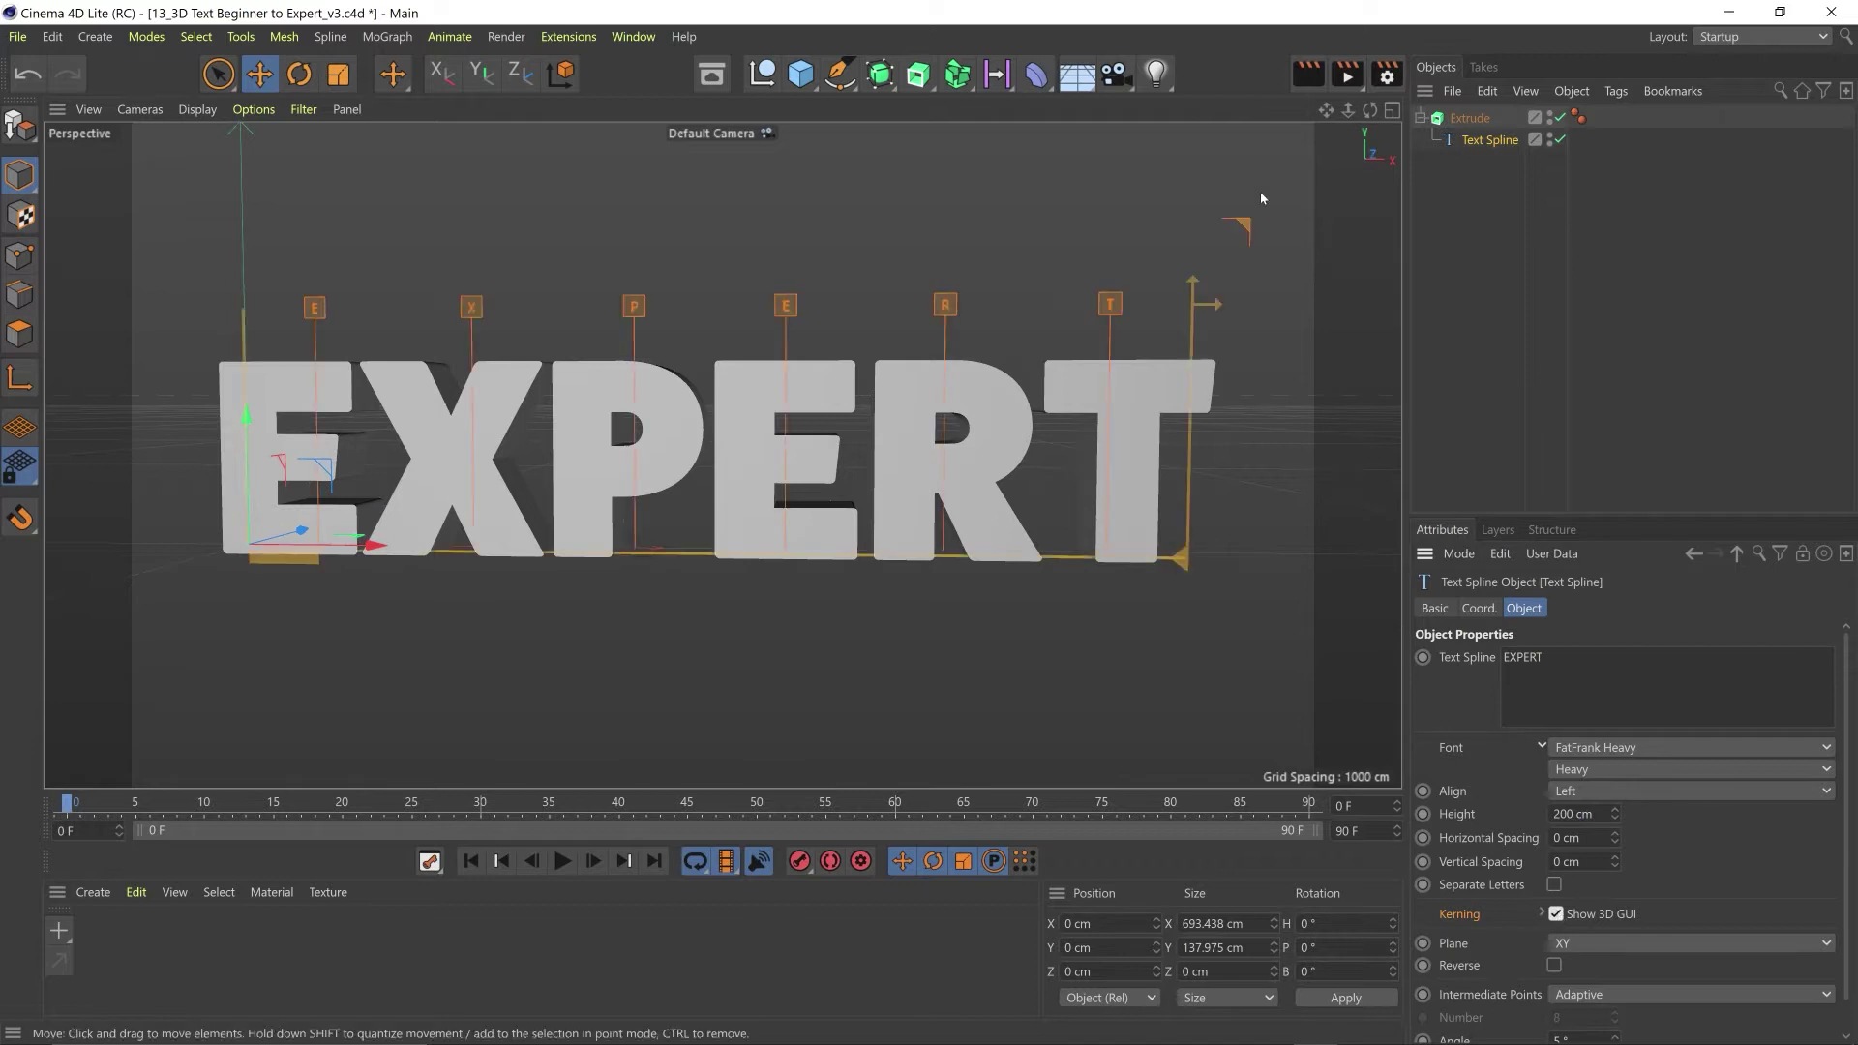
{"action": "mouse_move", "coordinate": [1123, 306]}
{"action": "left_mouse_down"}
{"action": "mouse_move", "coordinate": [1186, 305]}
{"action": "mouse_move", "coordinate": [1157, 309]}
{"action": "left_mouse_up"}
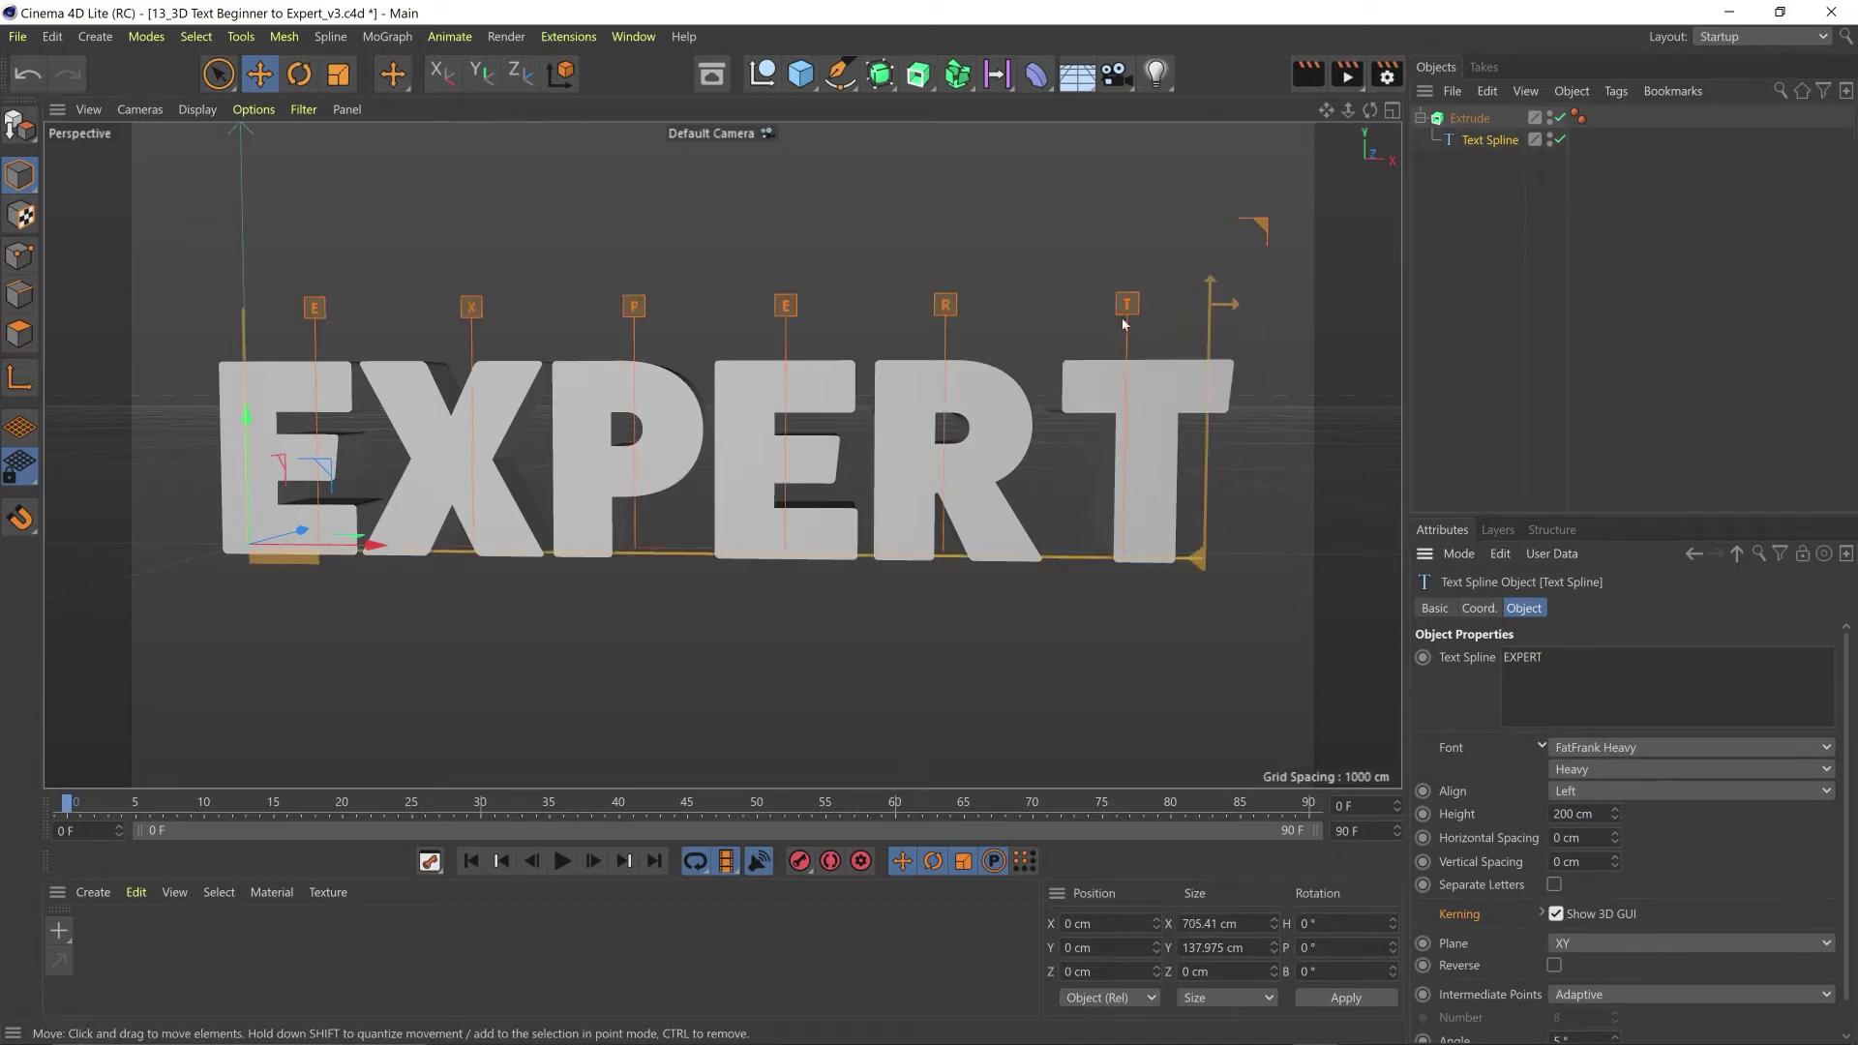
{"action": "mouse_move", "coordinate": [1124, 324]}
{"action": "left_mouse_down"}
{"action": "mouse_move", "coordinate": [1130, 307]}
{"action": "mouse_move", "coordinate": [1105, 308]}
{"action": "left_mouse_up"}
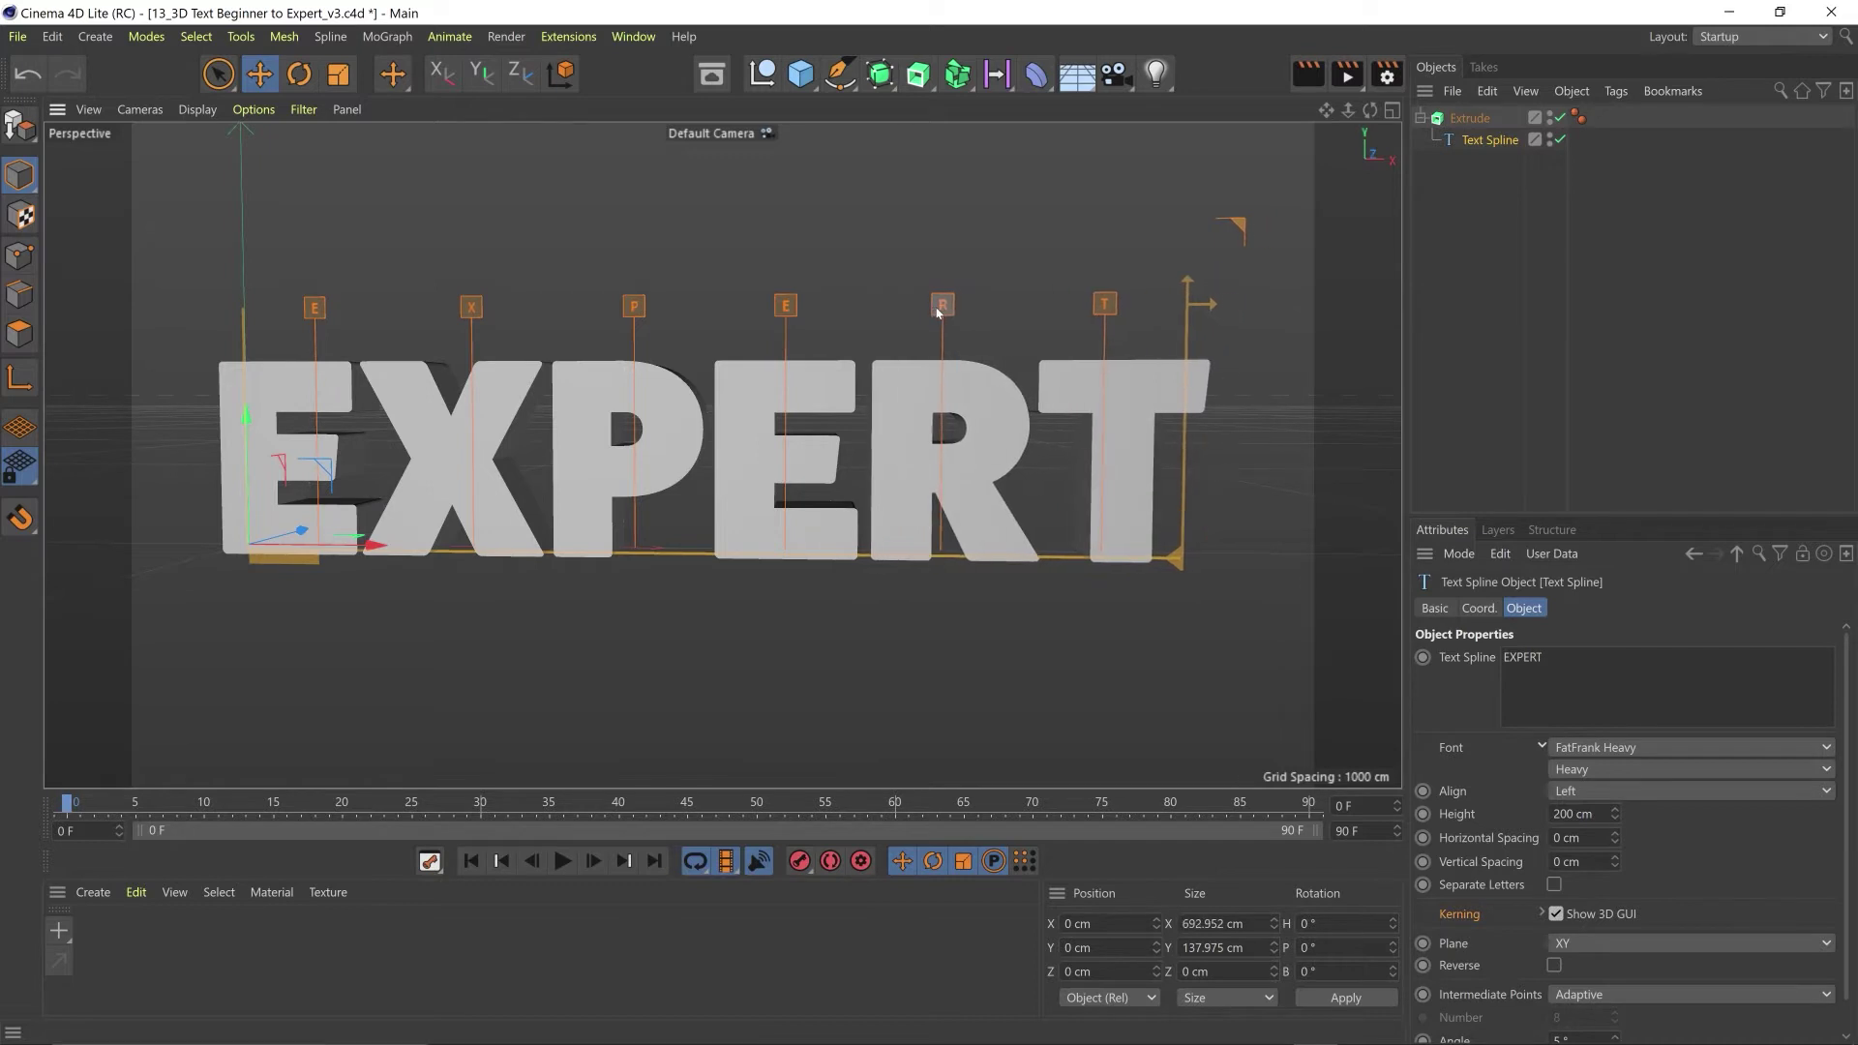
{"action": "left_click_drag", "start_coordinate": [938, 312], "coordinate": [938, 303]}
{"action": "left_click_drag", "start_coordinate": [790, 308], "coordinate": [794, 313]}
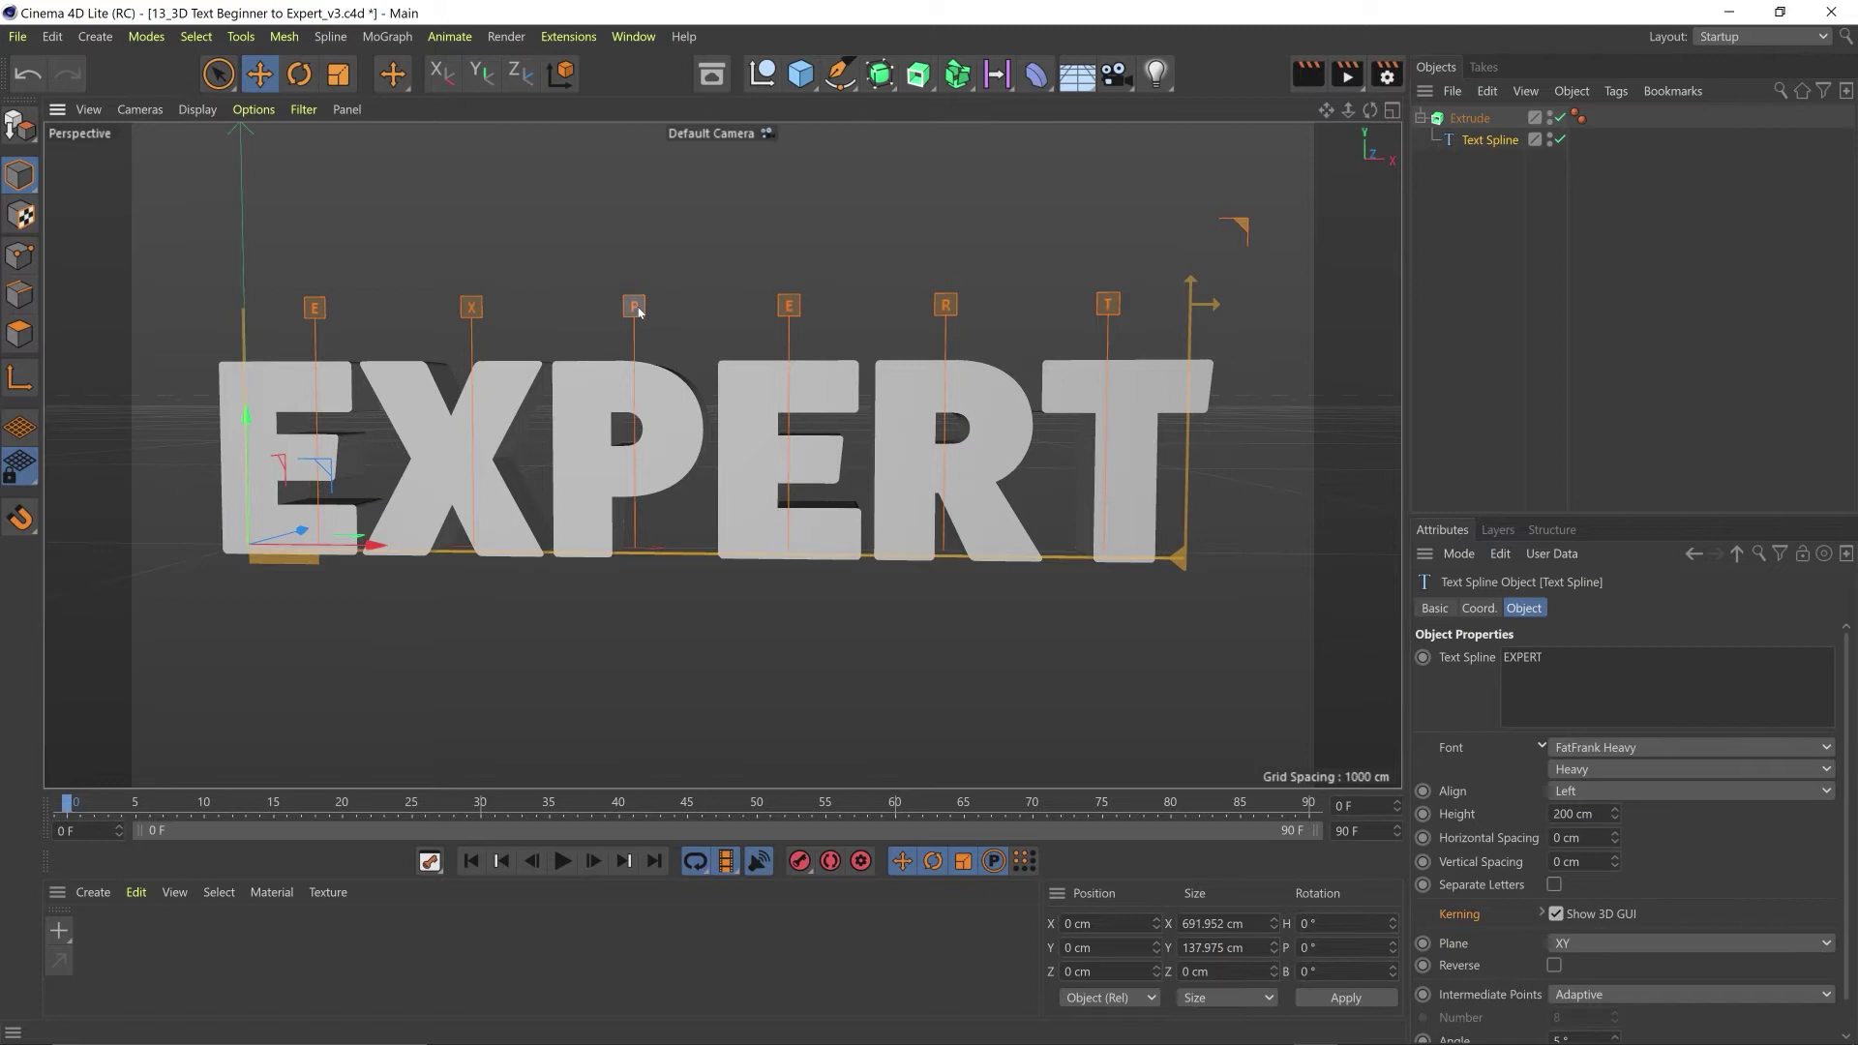
{"action": "left_click_drag", "start_coordinate": [639, 311], "coordinate": [533, 385]}
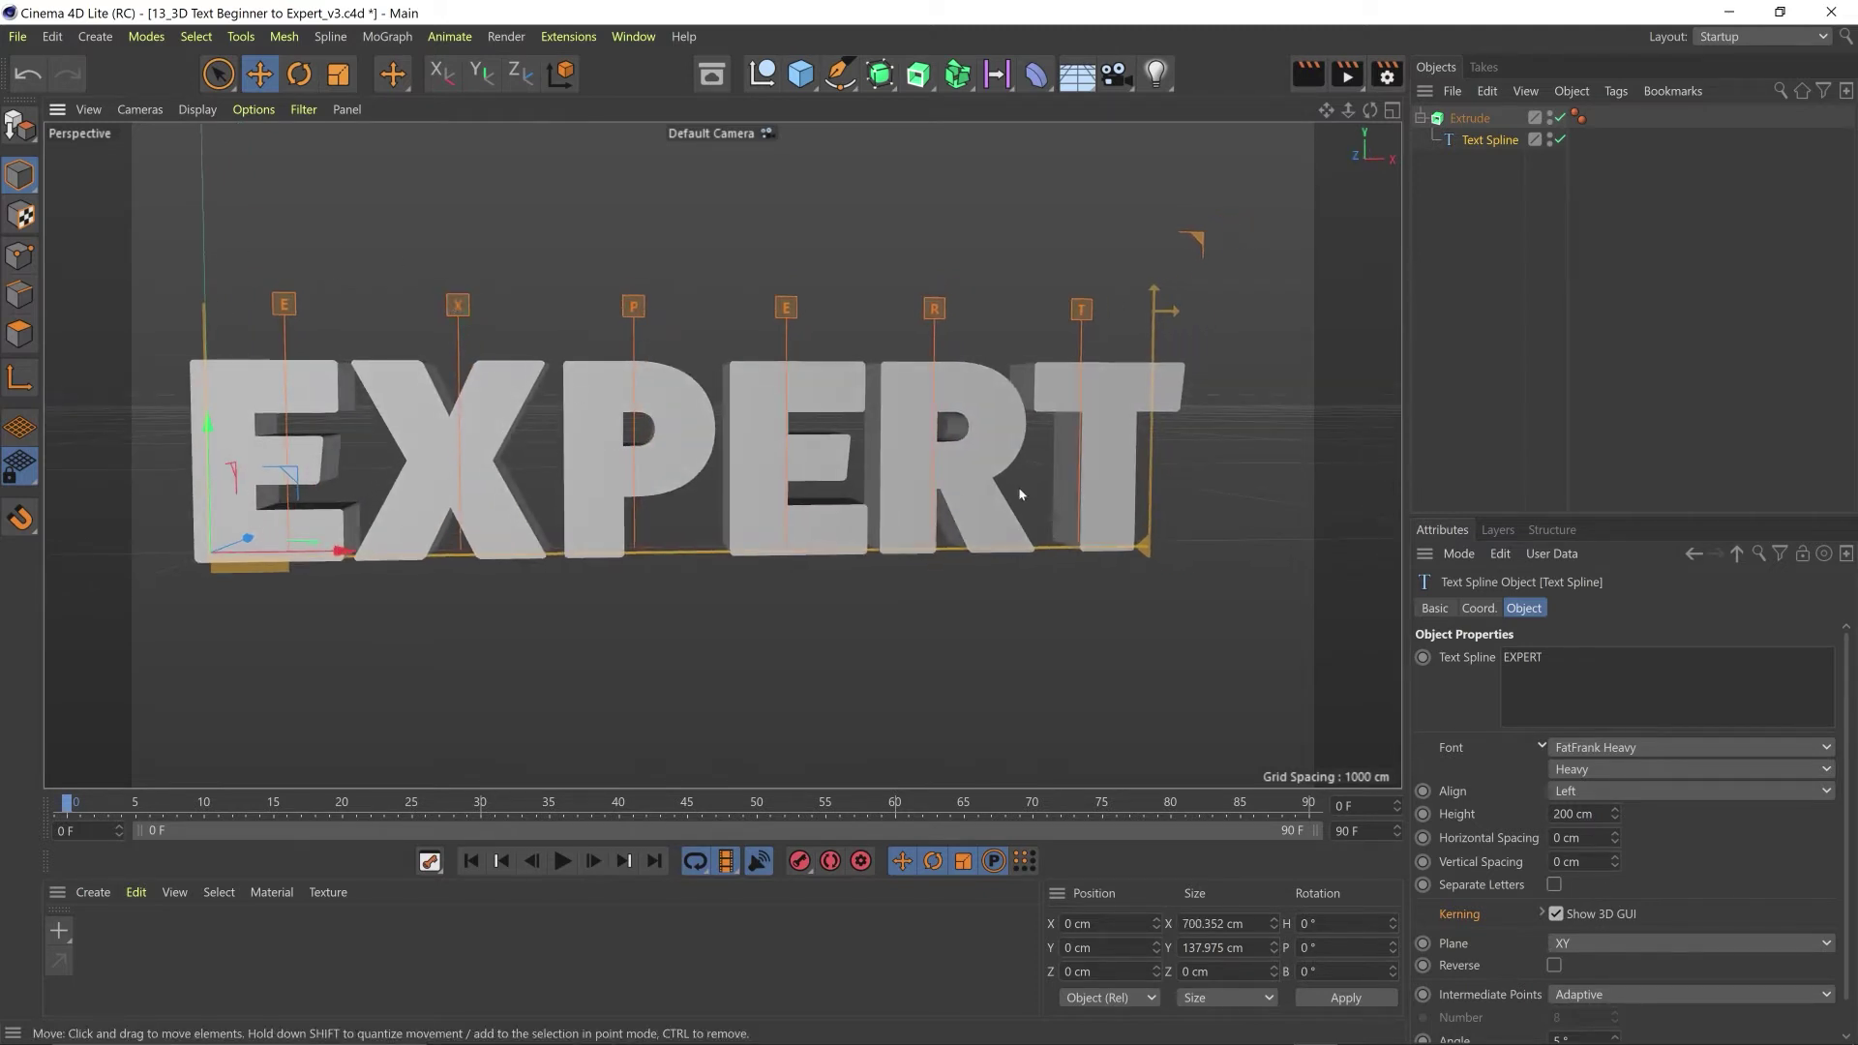
{"action": "mouse_move", "coordinate": [1007, 489]}
{"action": "left_mouse_down"}
{"action": "mouse_move", "coordinate": [946, 467]}
{"action": "mouse_move", "coordinate": [989, 462]}
{"action": "left_mouse_up"}
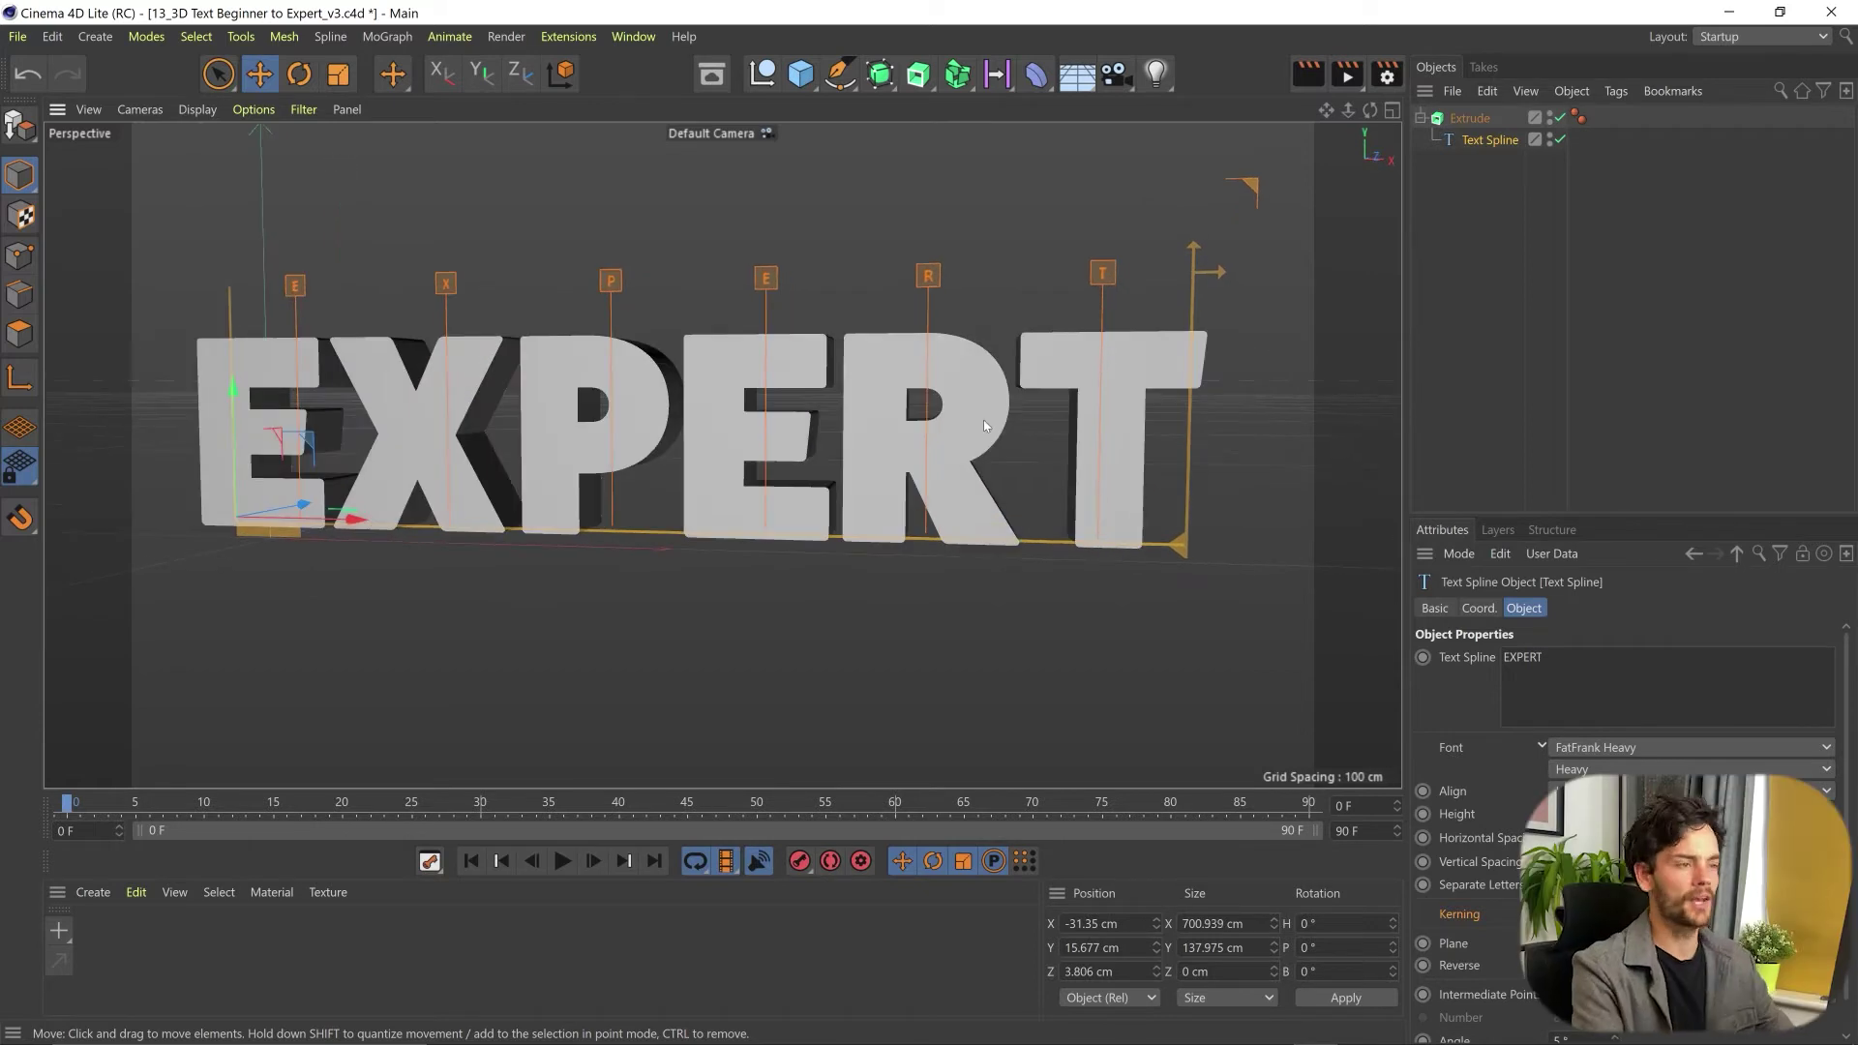
{"action": "left_click_drag", "start_coordinate": [883, 341], "coordinate": [885, 335], "text": "alt"}
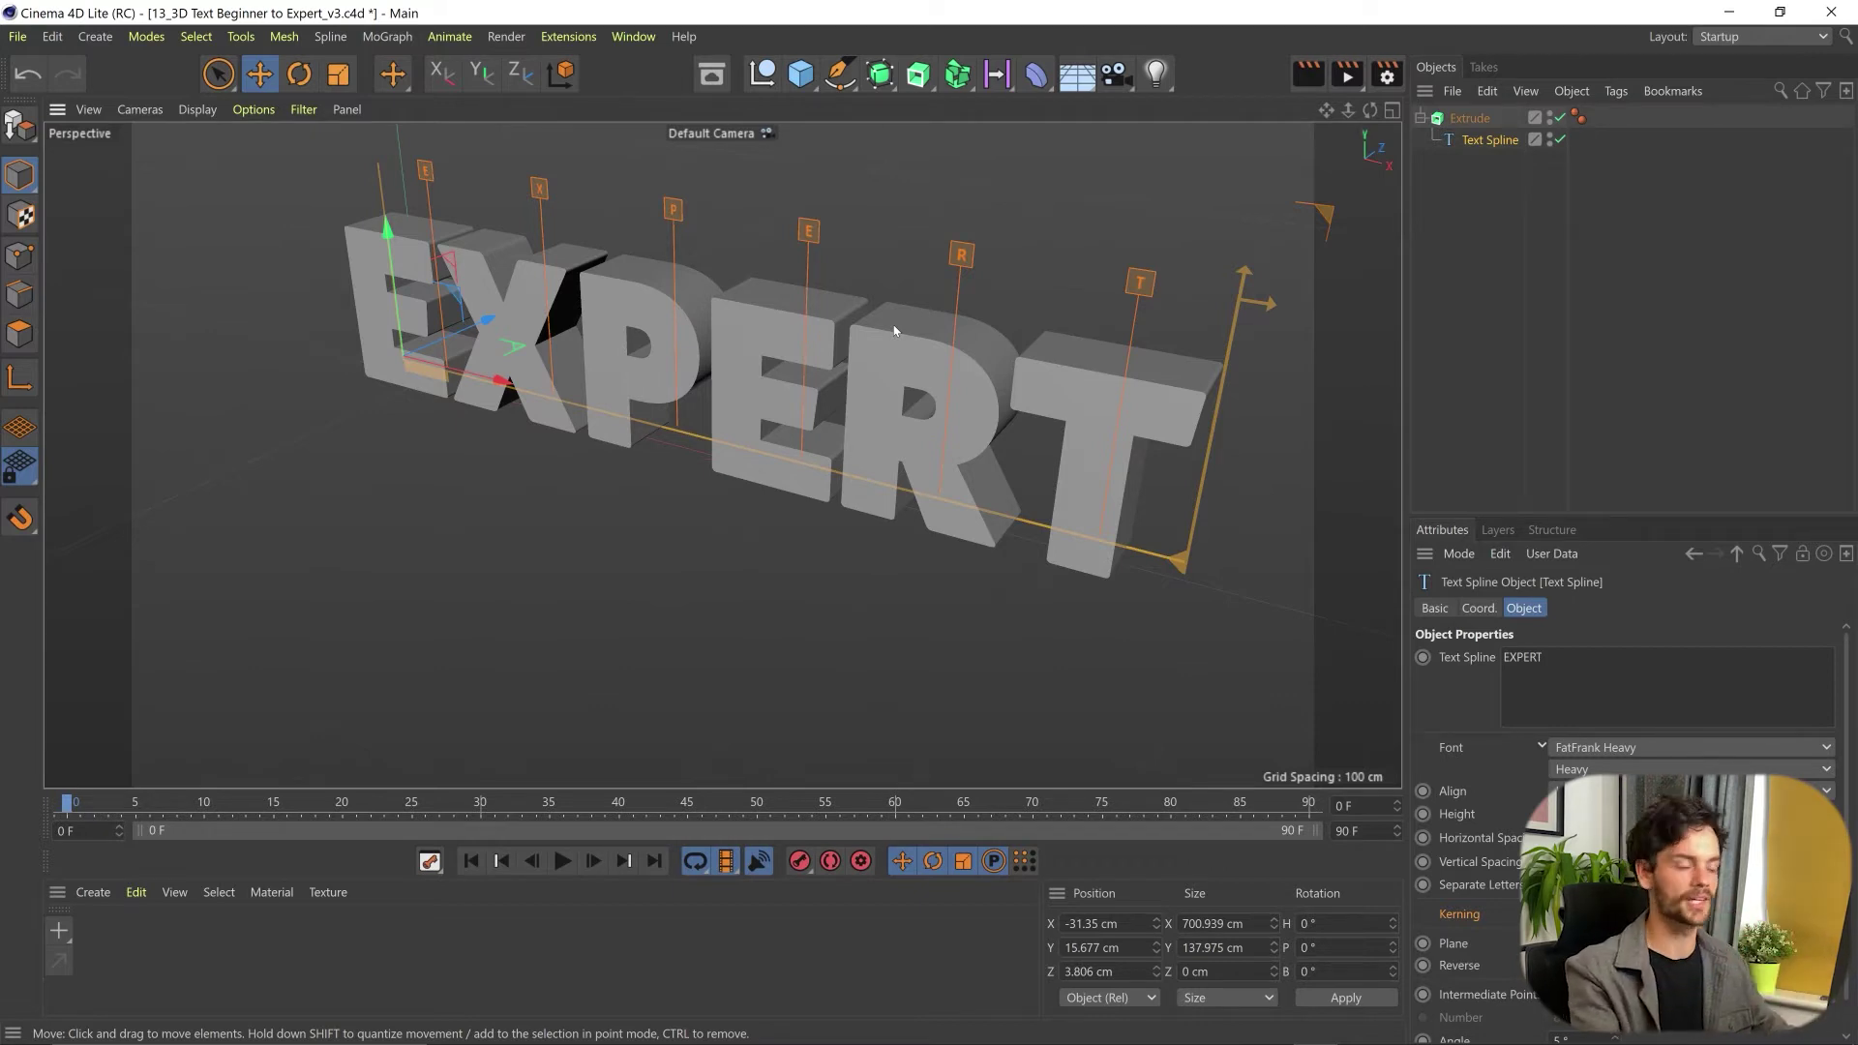
- Give the Extrude caps a Round bevel of size 4 cm
{"action": "left_click", "coordinate": [1470, 117]}
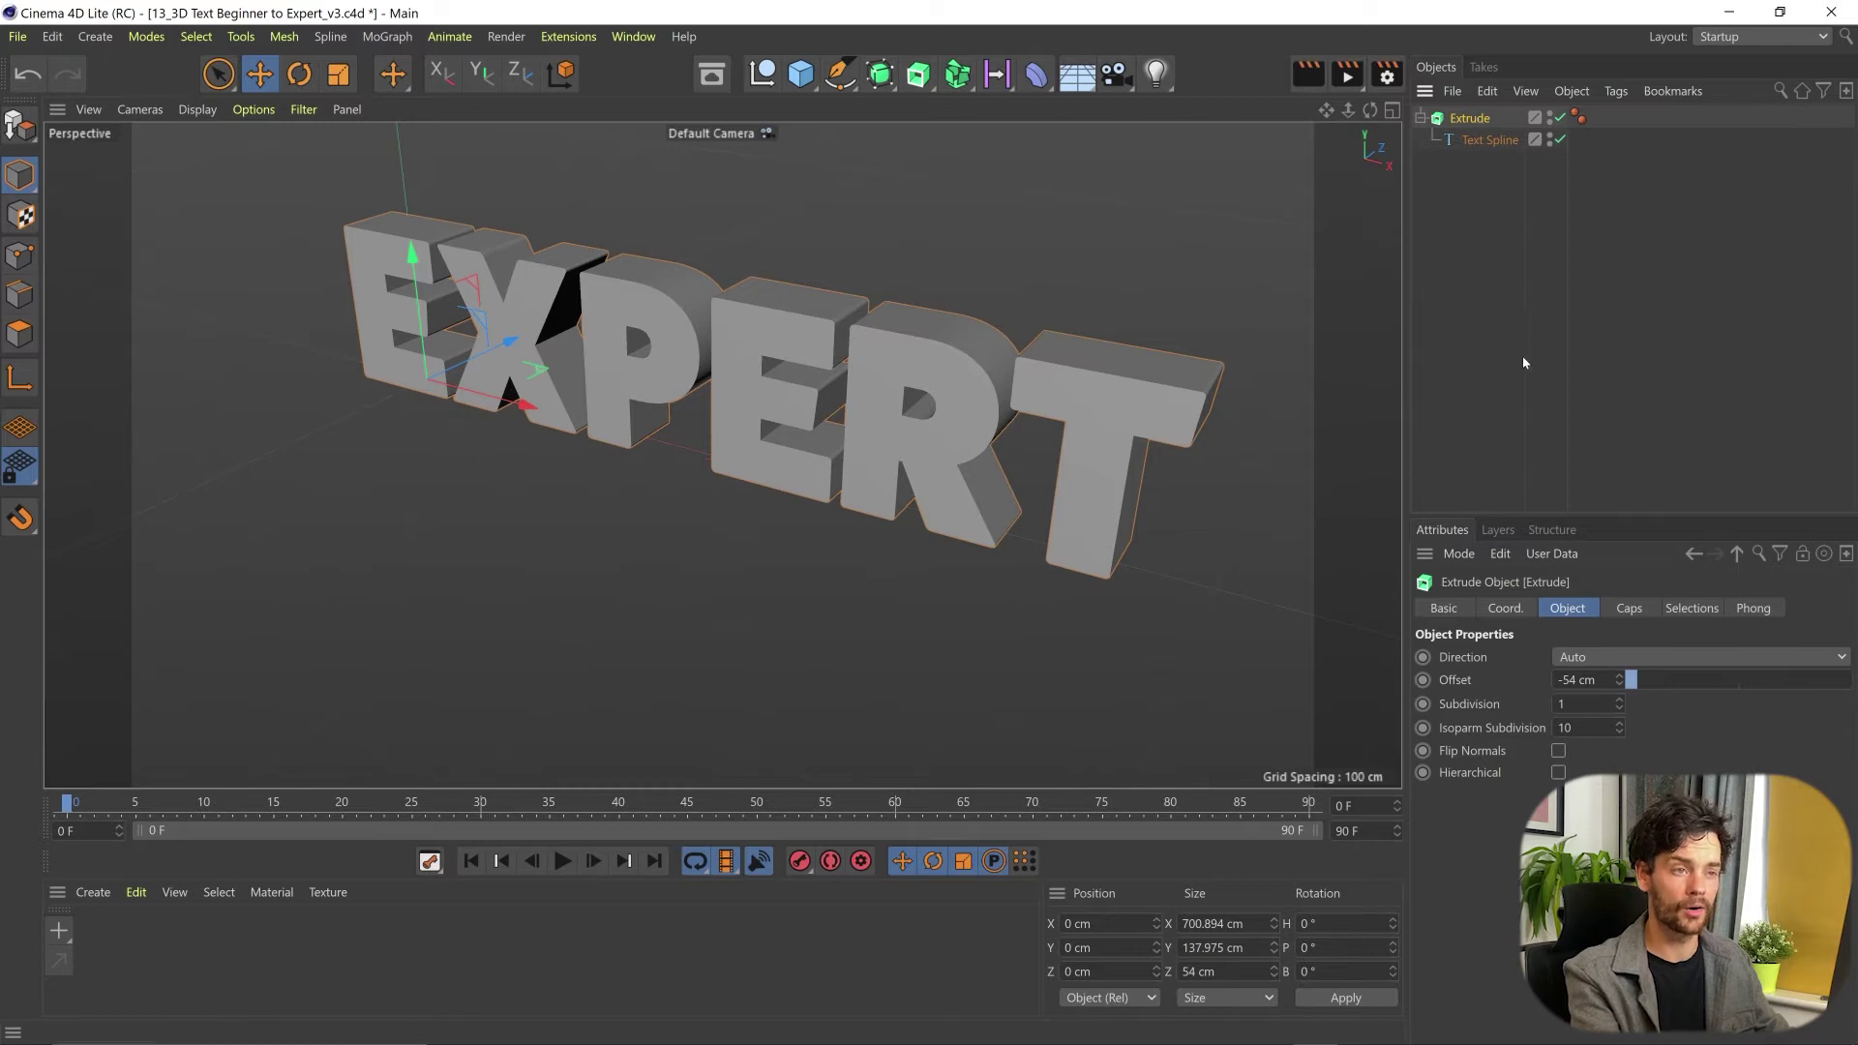
{"action": "left_click", "coordinate": [1630, 608]}
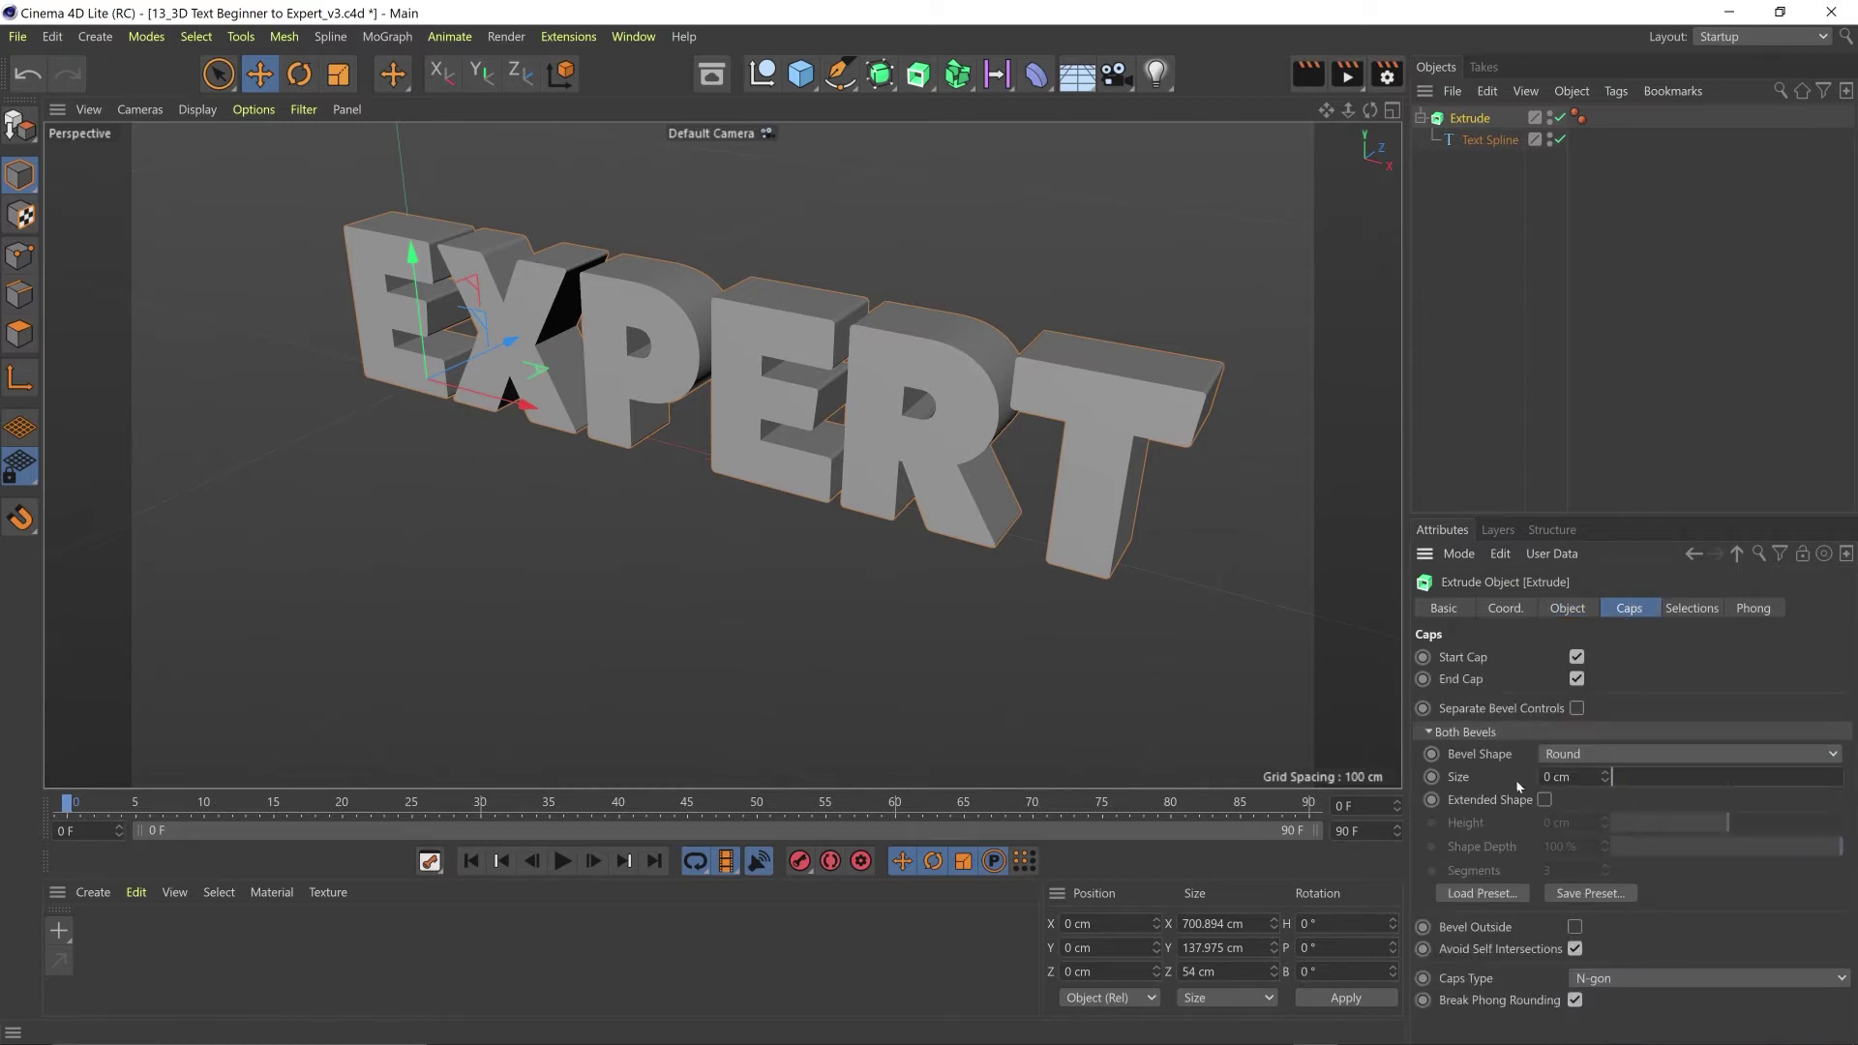
{"action": "left_click", "coordinate": [1622, 780]}
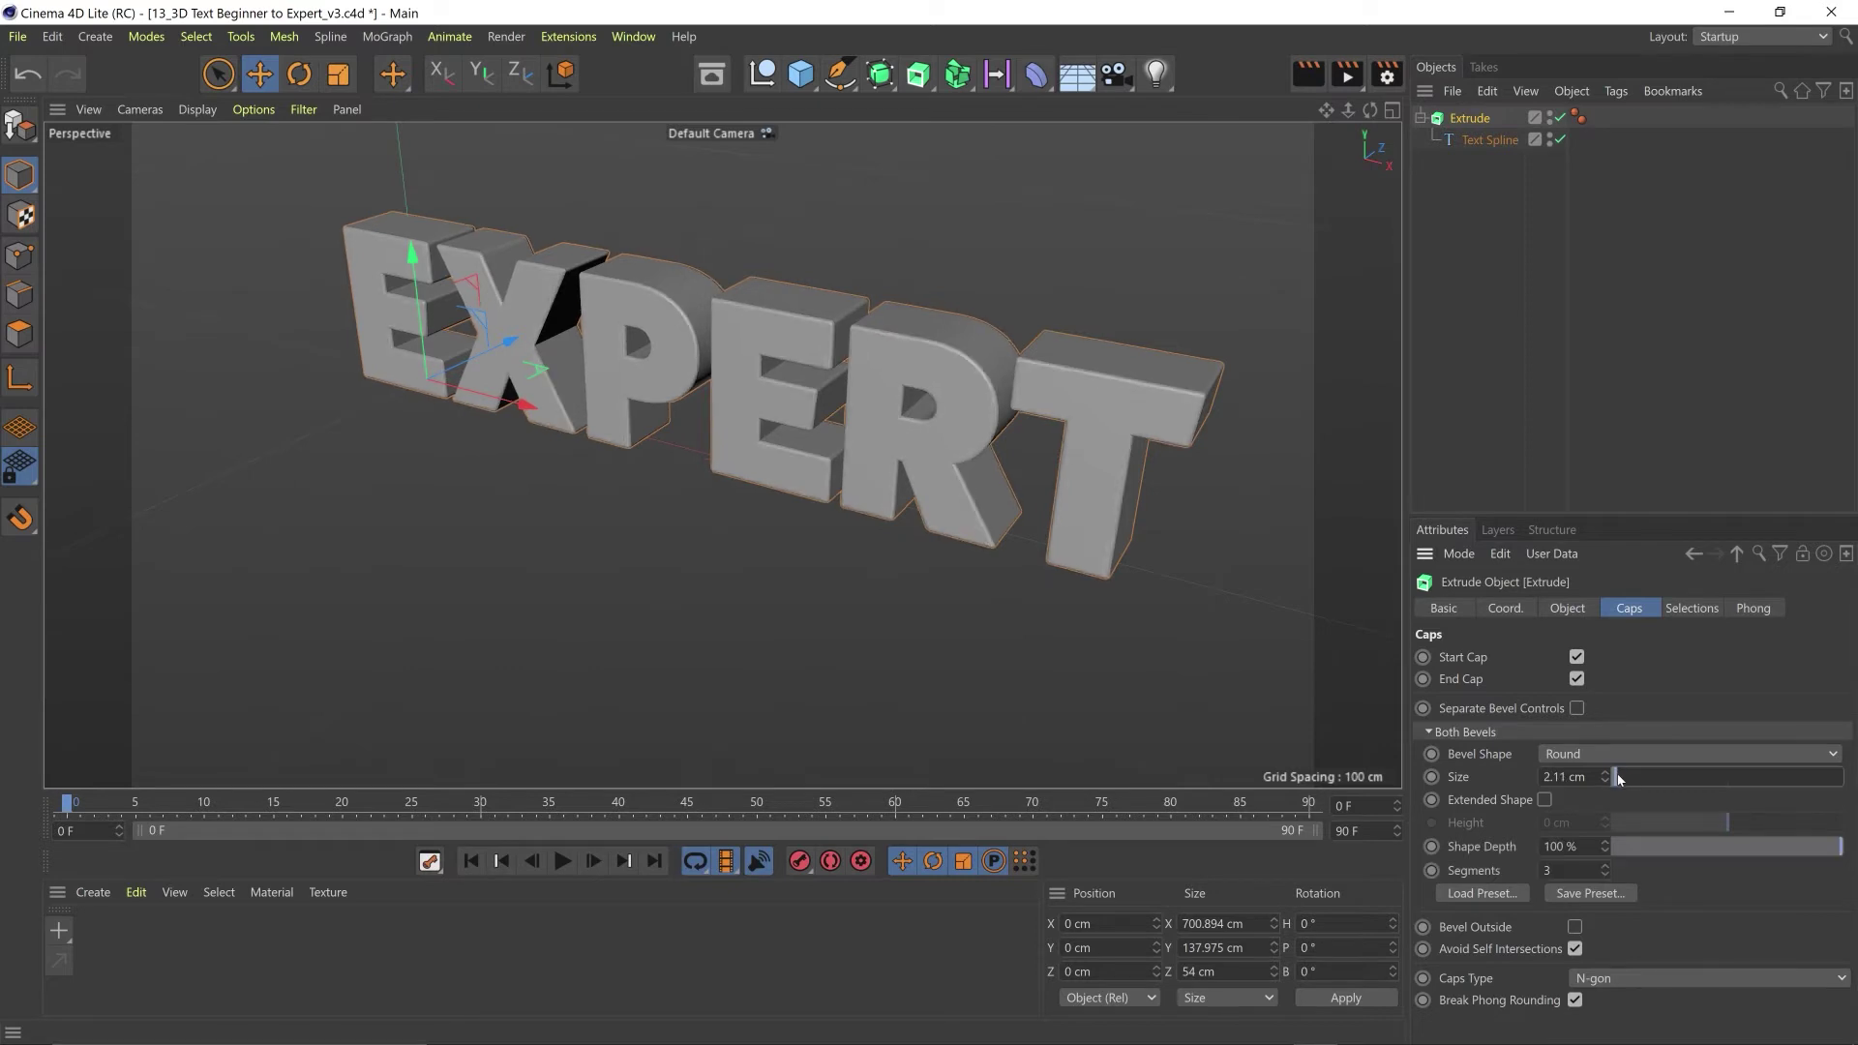
{"action": "left_click_drag", "start_coordinate": [1620, 777], "coordinate": [1621, 778]}
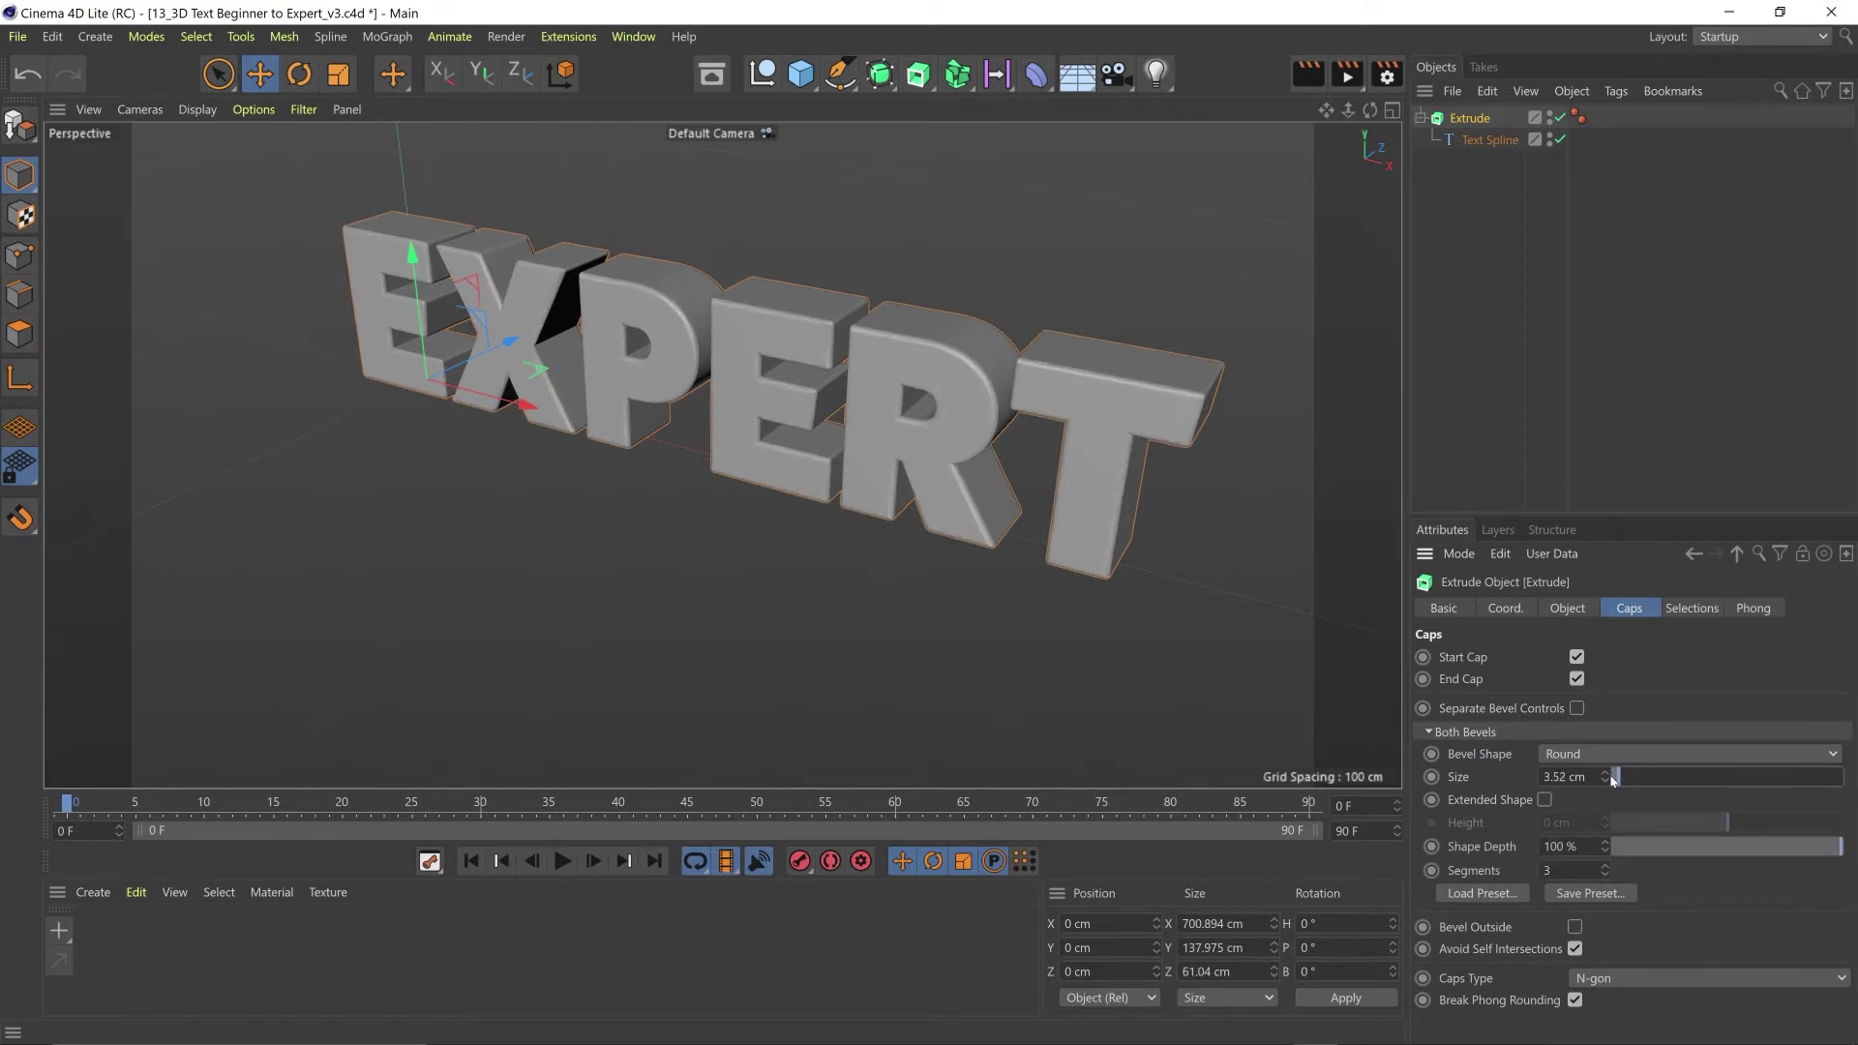
{"action": "double_click", "coordinate": [1568, 776]}
{"action": "type", "text": "4"}
- Try a curved bevel preset, undo it, and save the scene
{"action": "left_click", "coordinate": [1495, 891]}
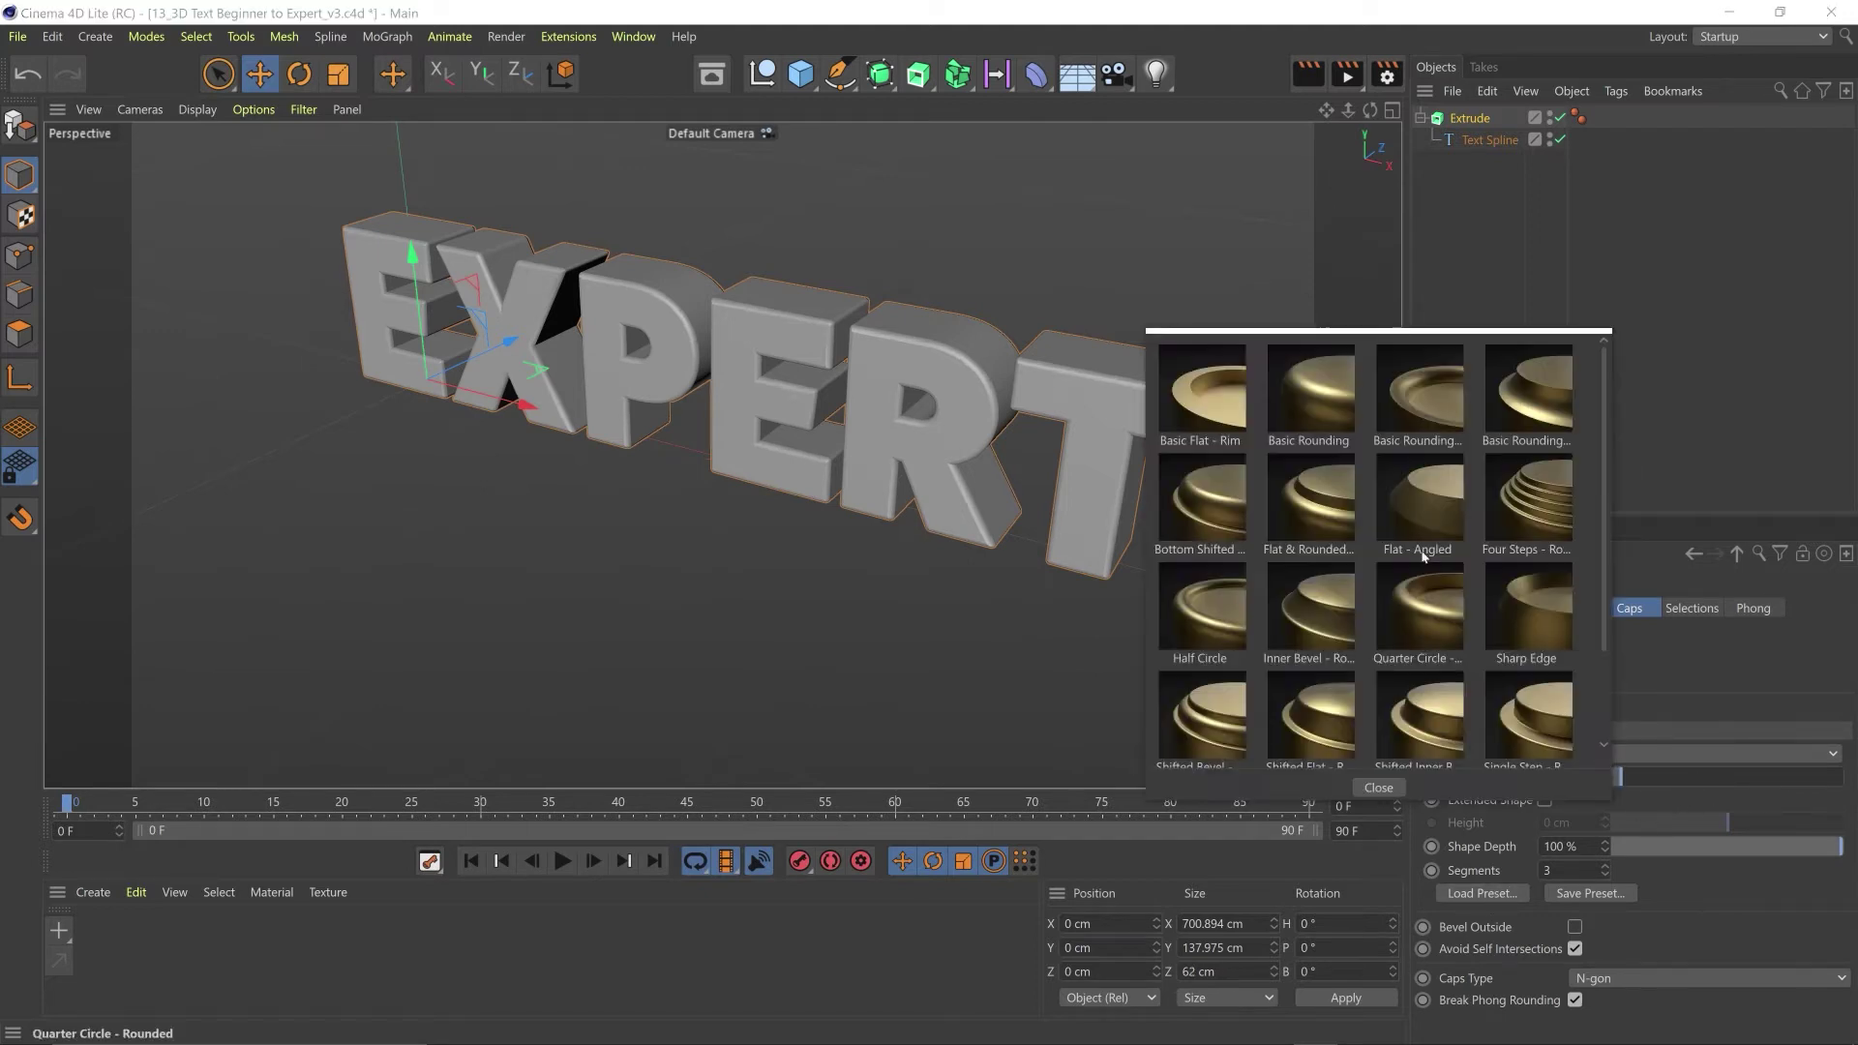
{"action": "double_click", "coordinate": [1425, 560]}
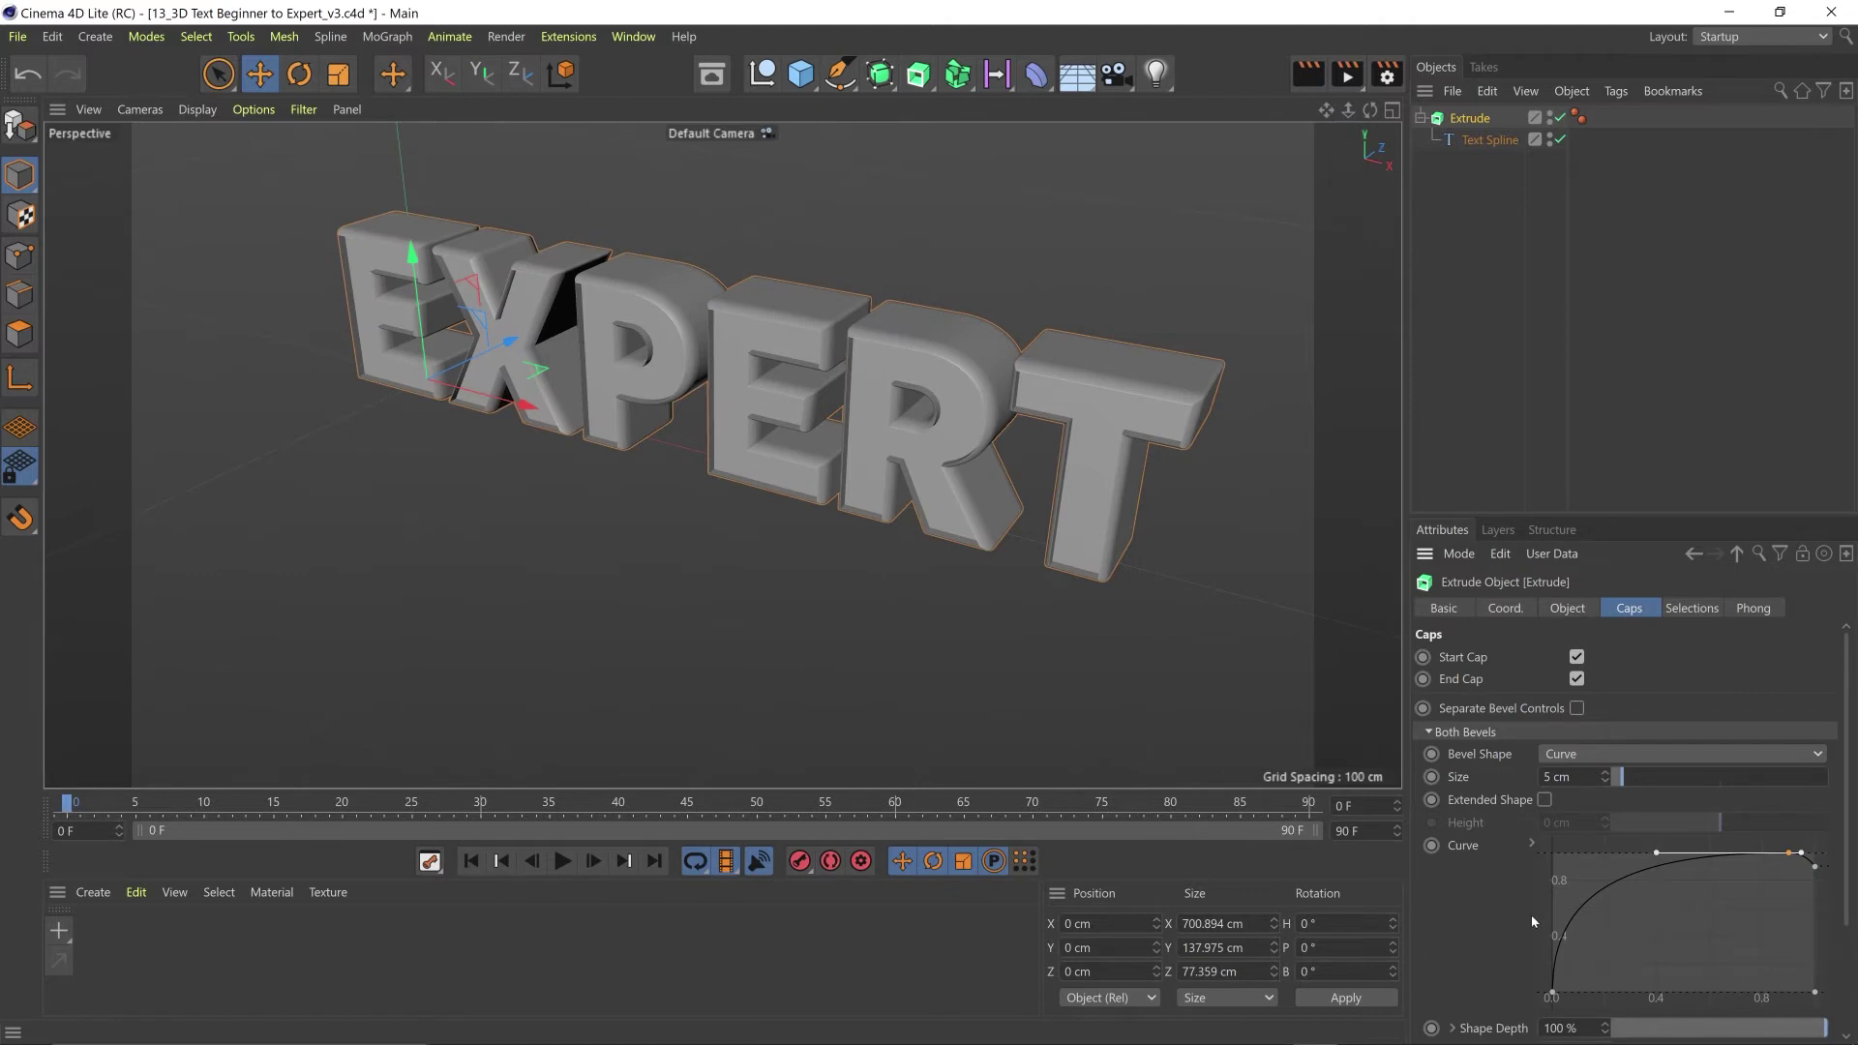
{"action": "key", "text": "ctrl+z"}
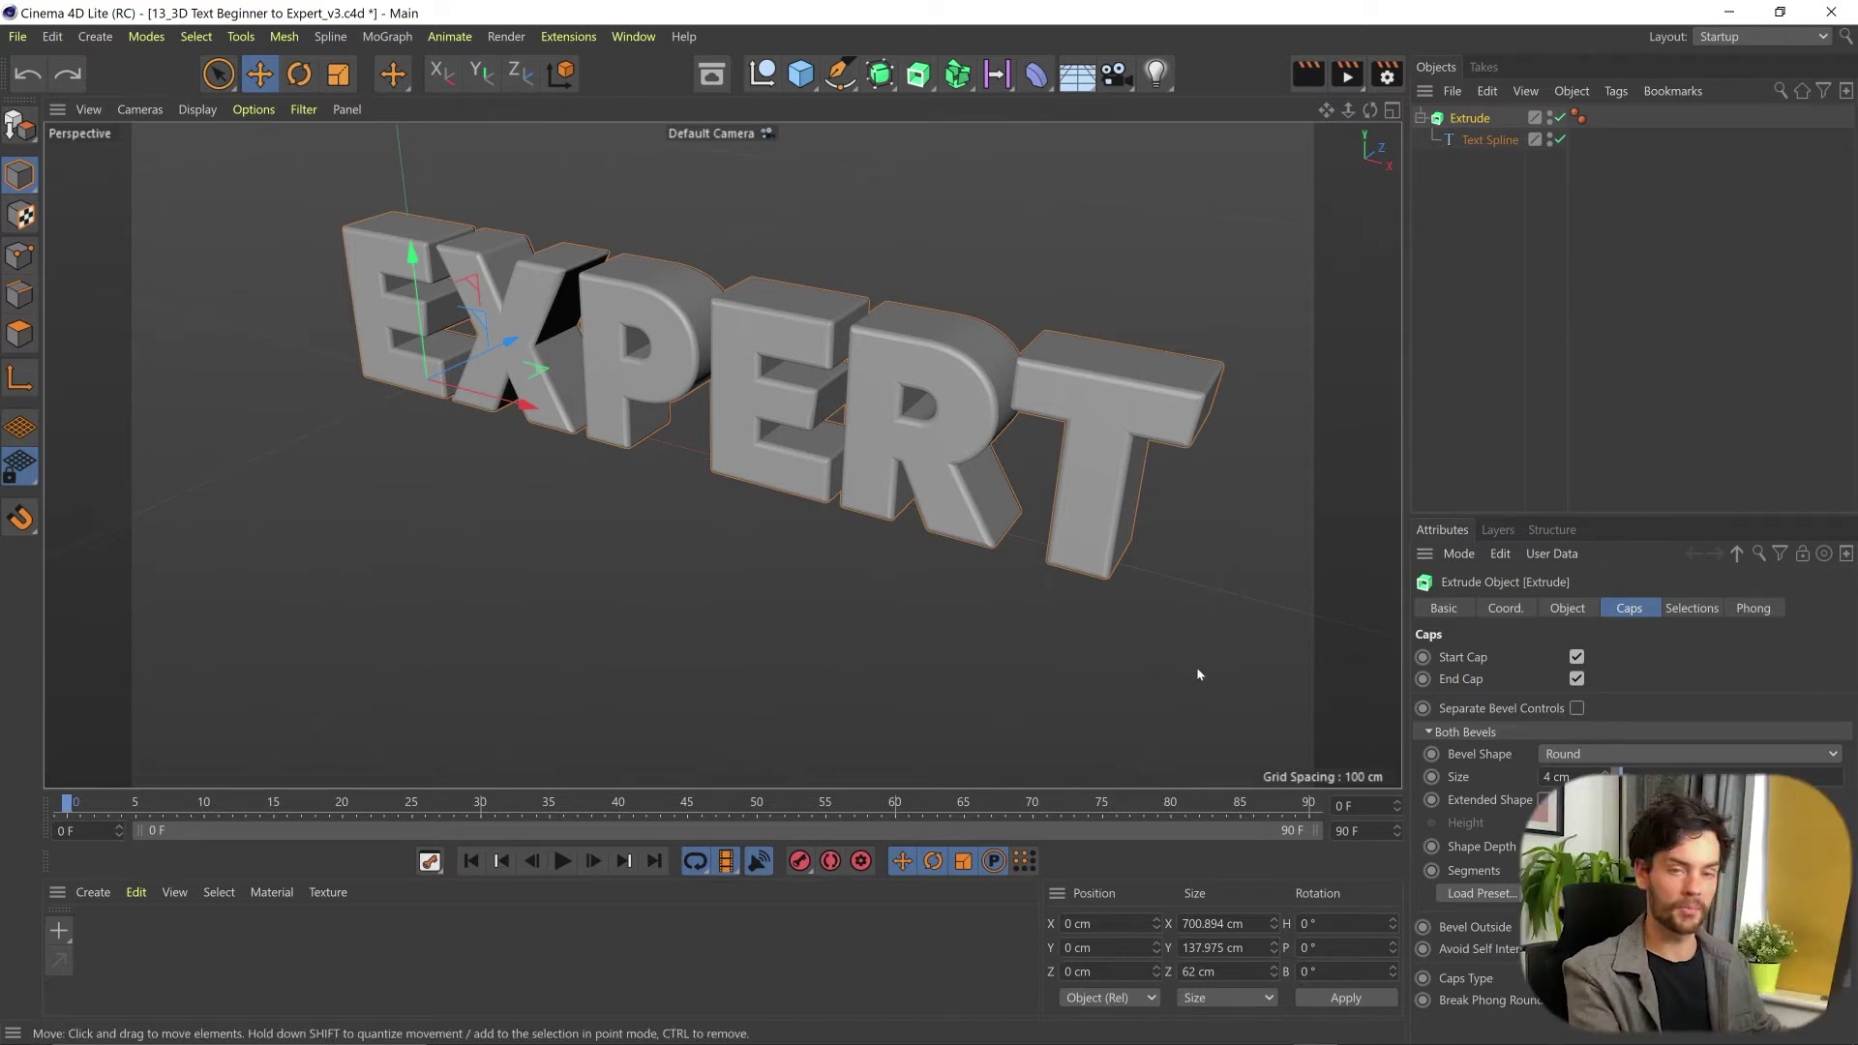
{"action": "key", "text": "ctrl+s"}
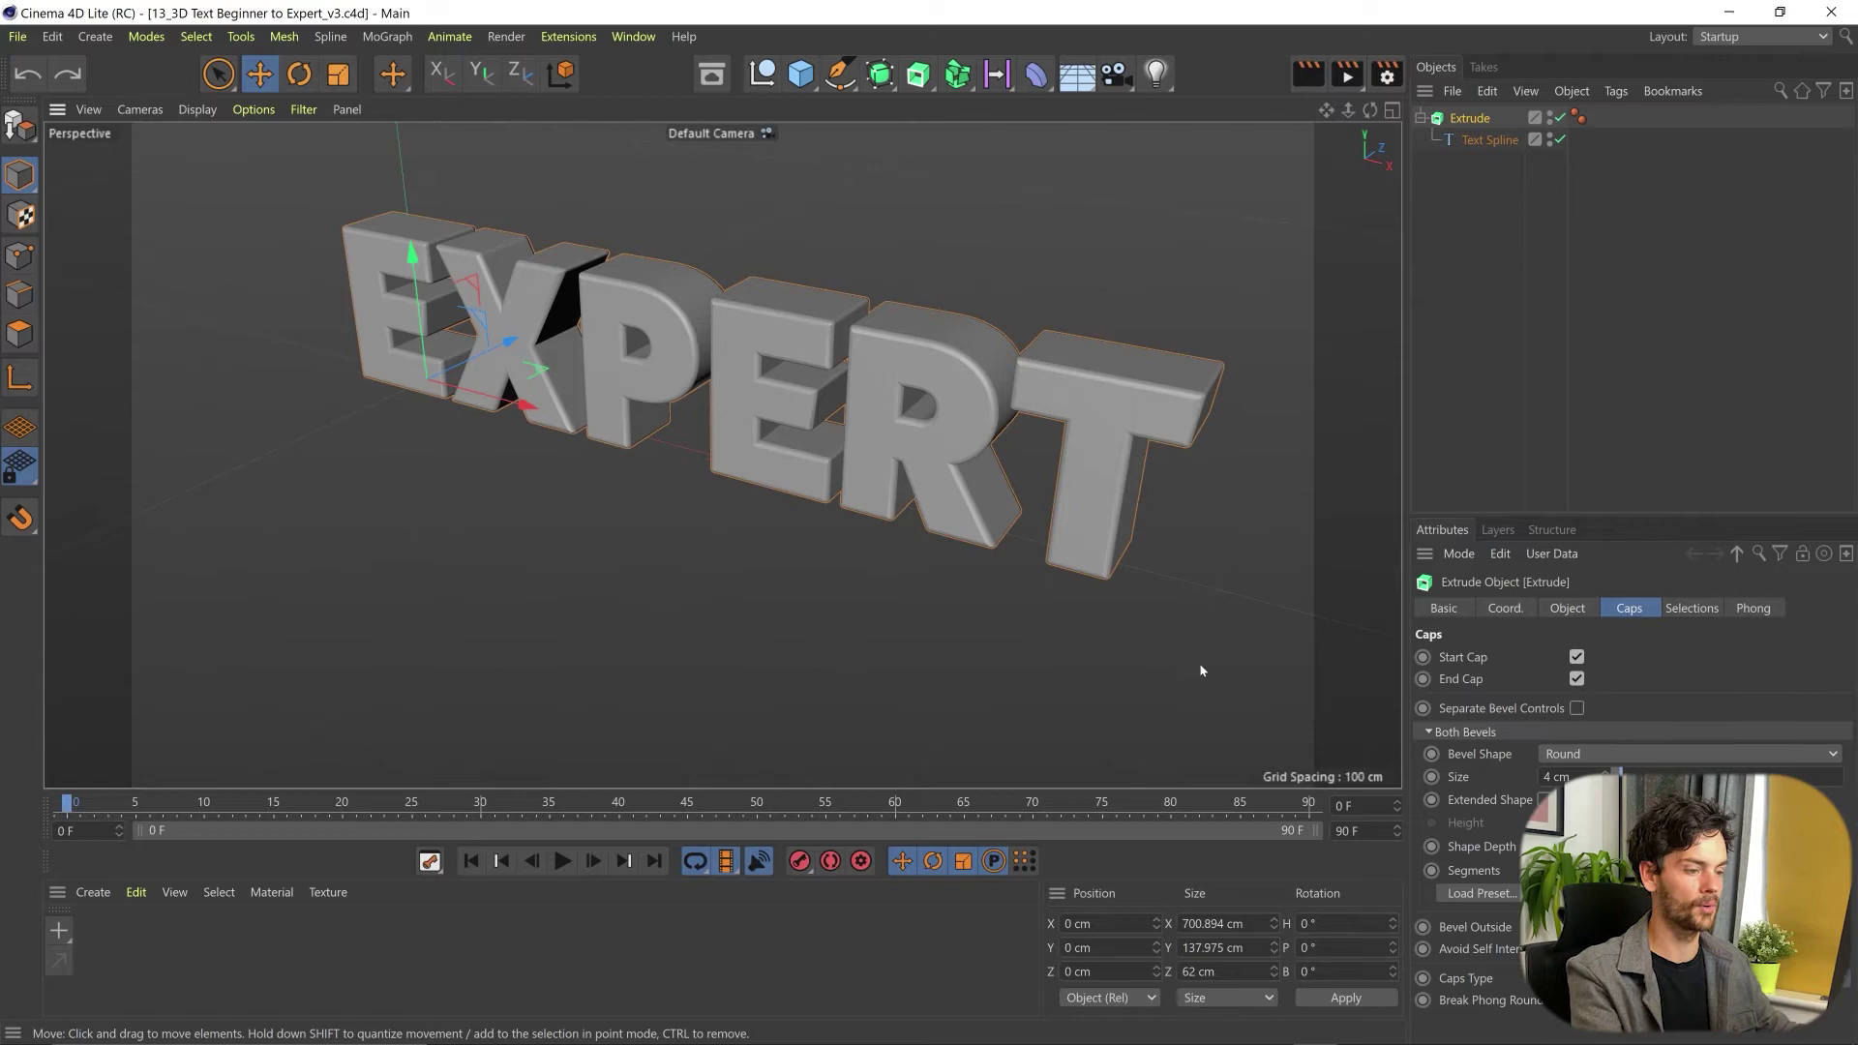
- Check the bevelled EXPERT text in After Effects' Cineware preview, then return to Cinema 4D
{"action": "left_click", "coordinate": [1400, 1023]}
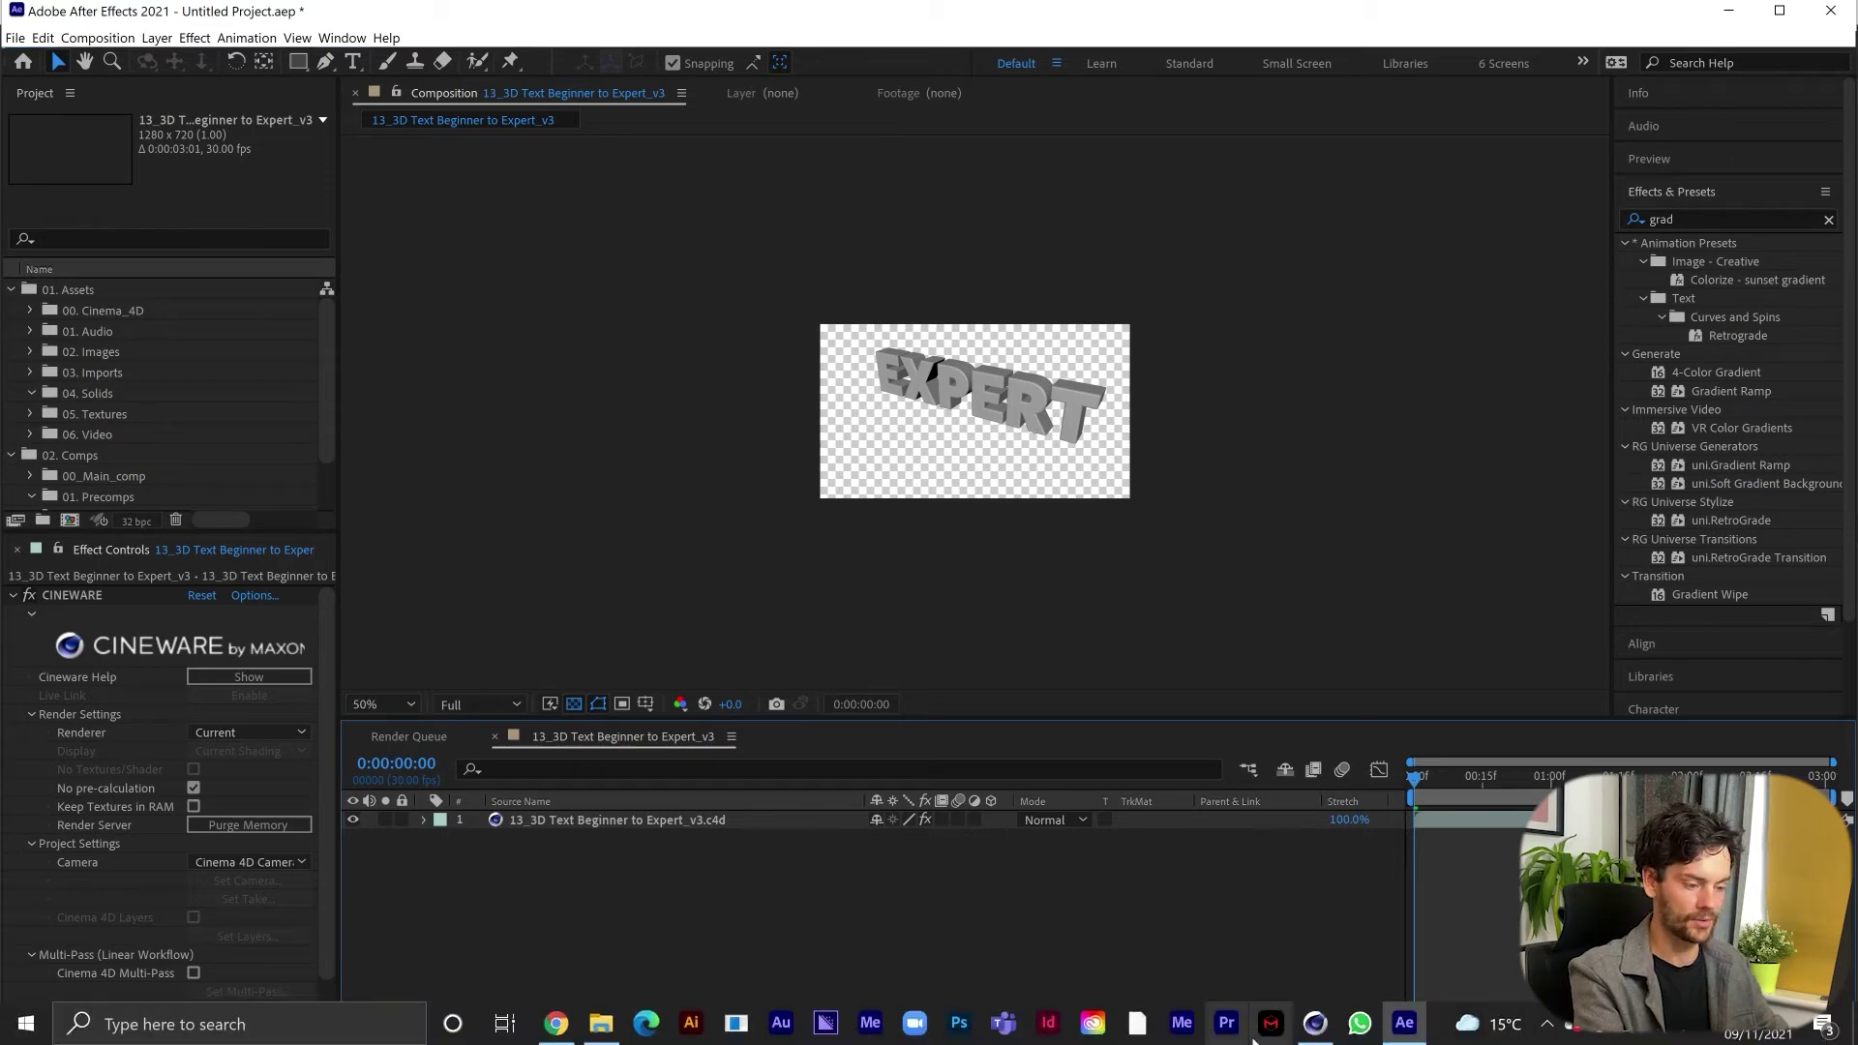
{"action": "left_click", "coordinate": [1315, 1037]}
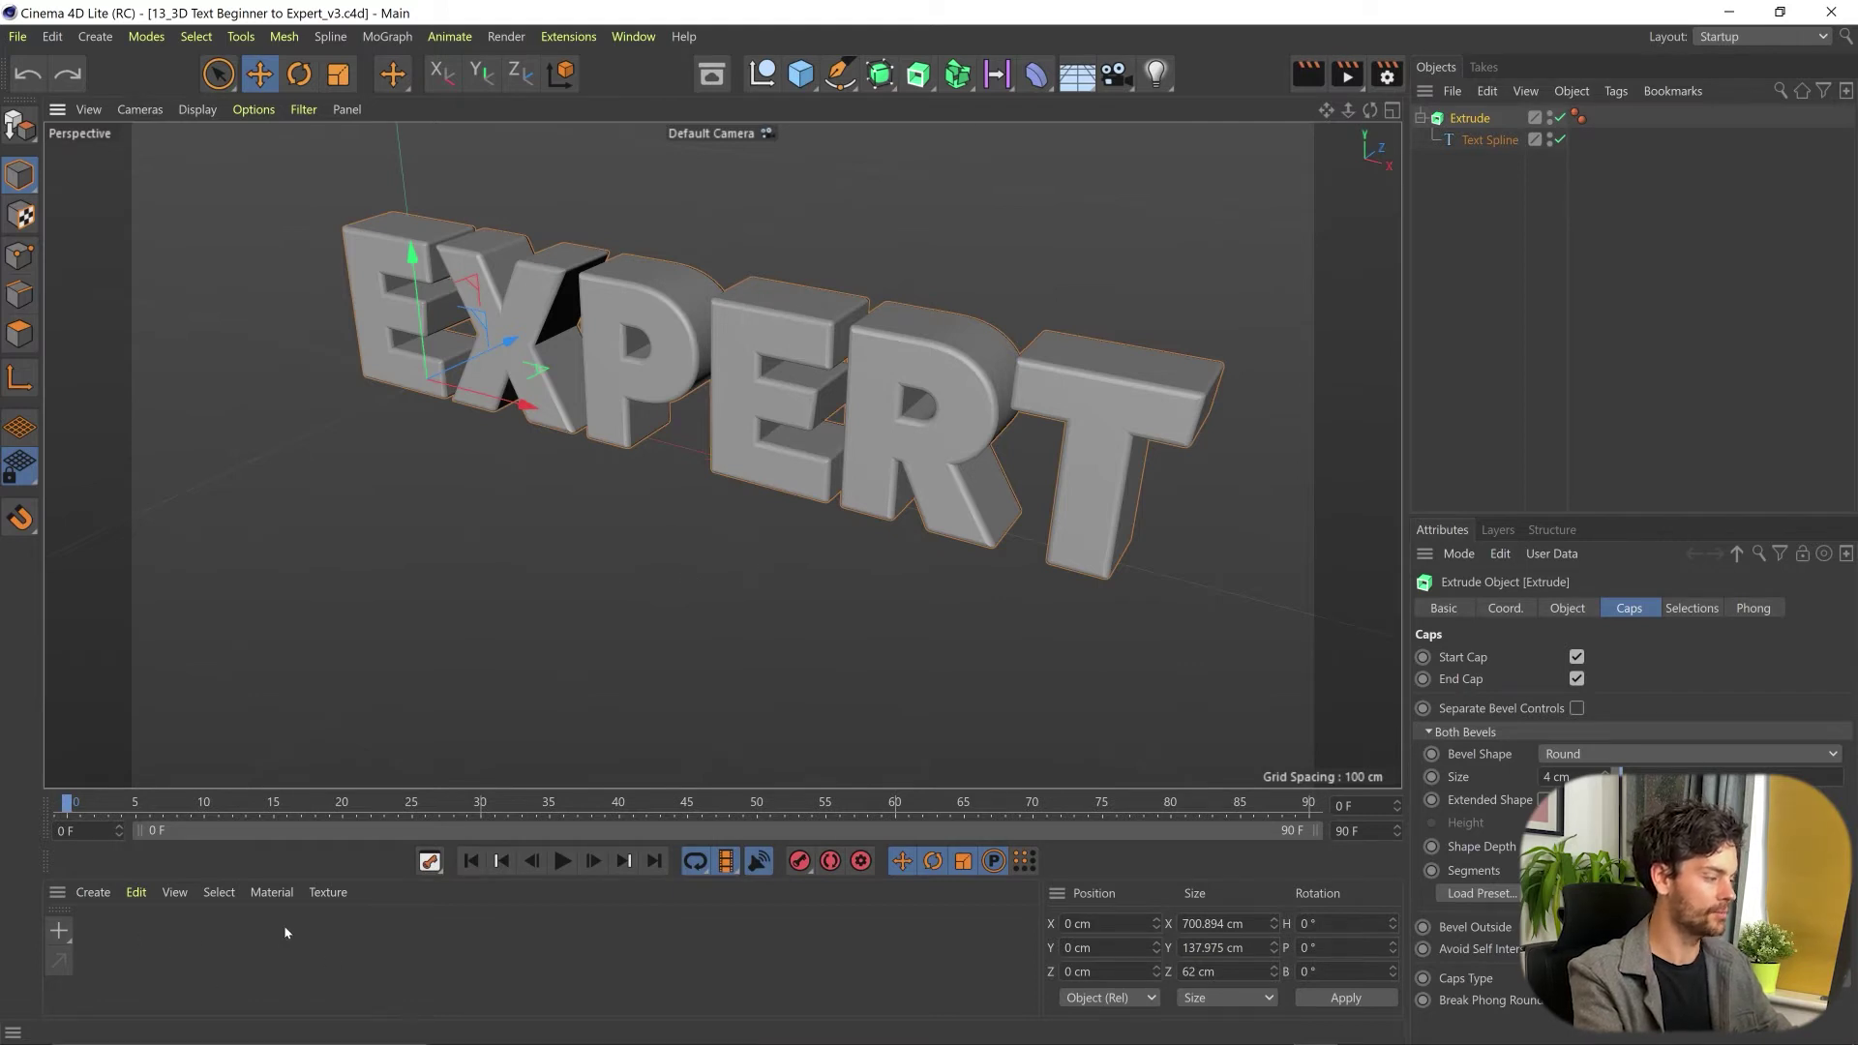
- Create a default material, Mat, and drag it onto the Extrude object
{"action": "double_click", "coordinate": [202, 943]}
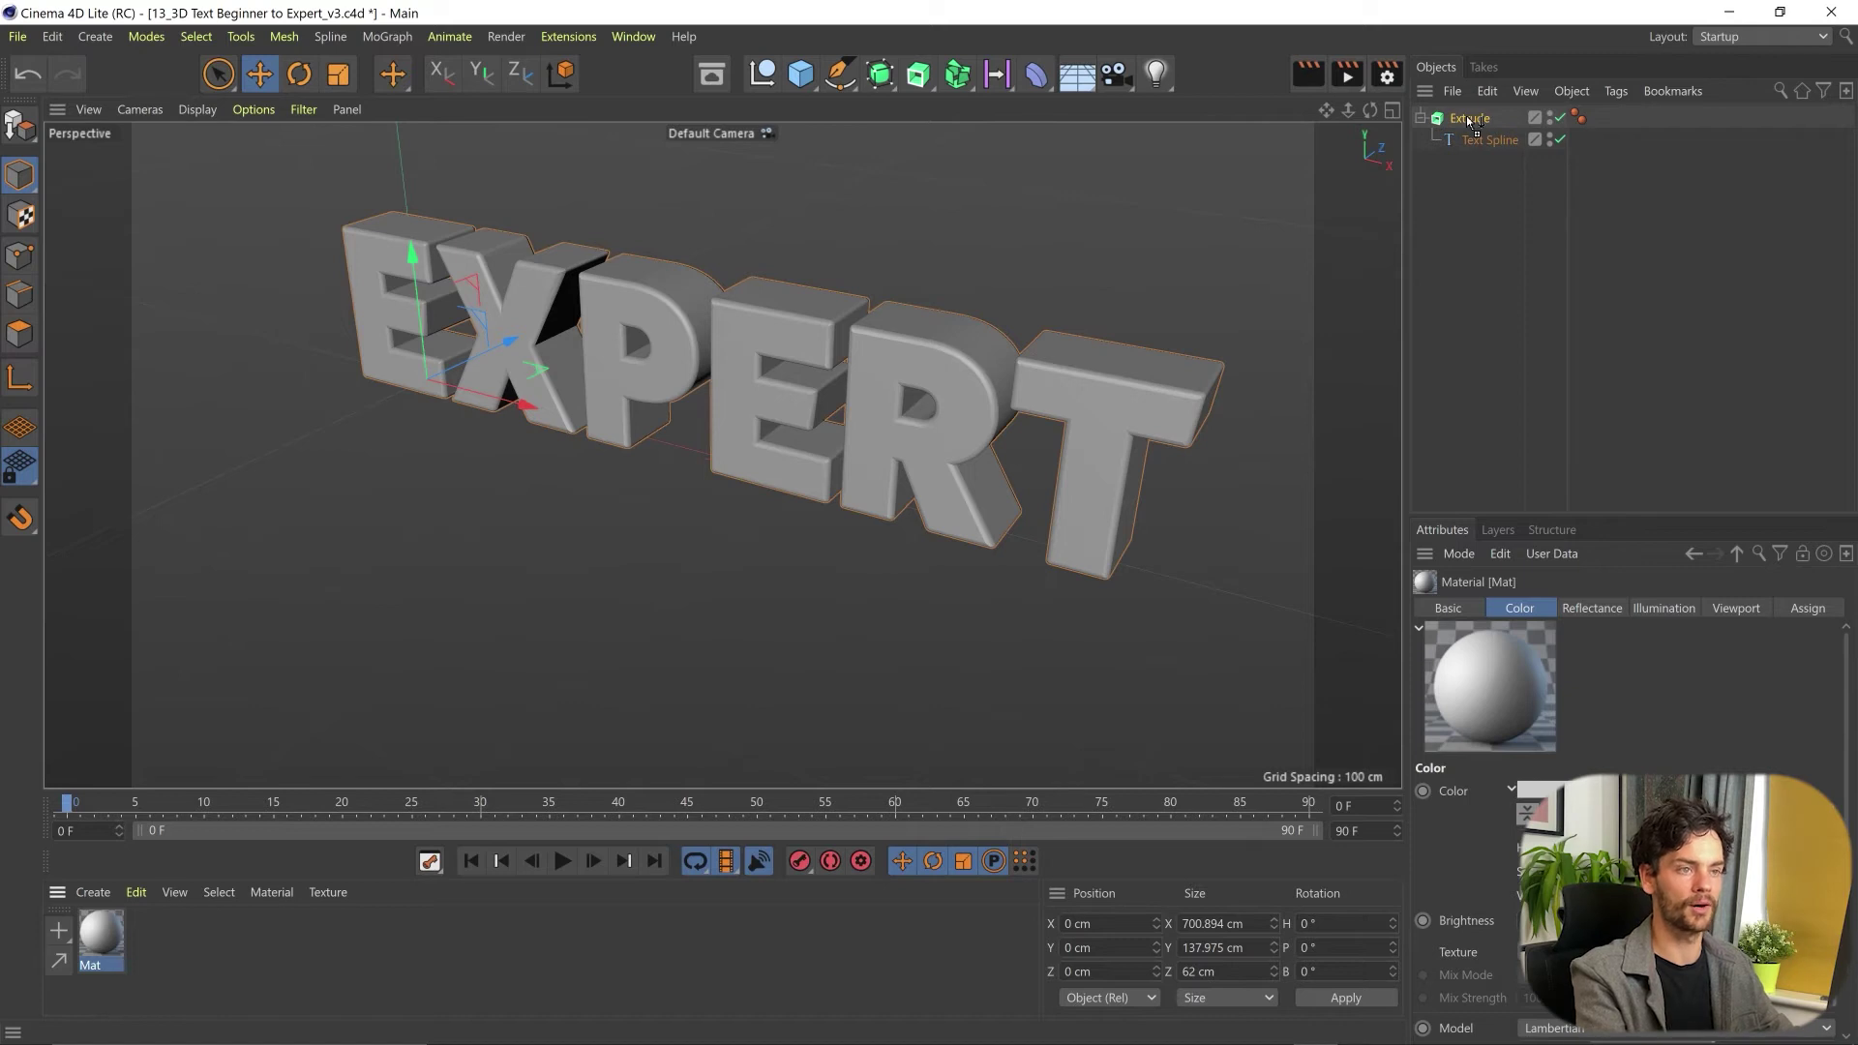
{"action": "left_click_drag", "start_coordinate": [1472, 121], "coordinate": [1472, 120]}
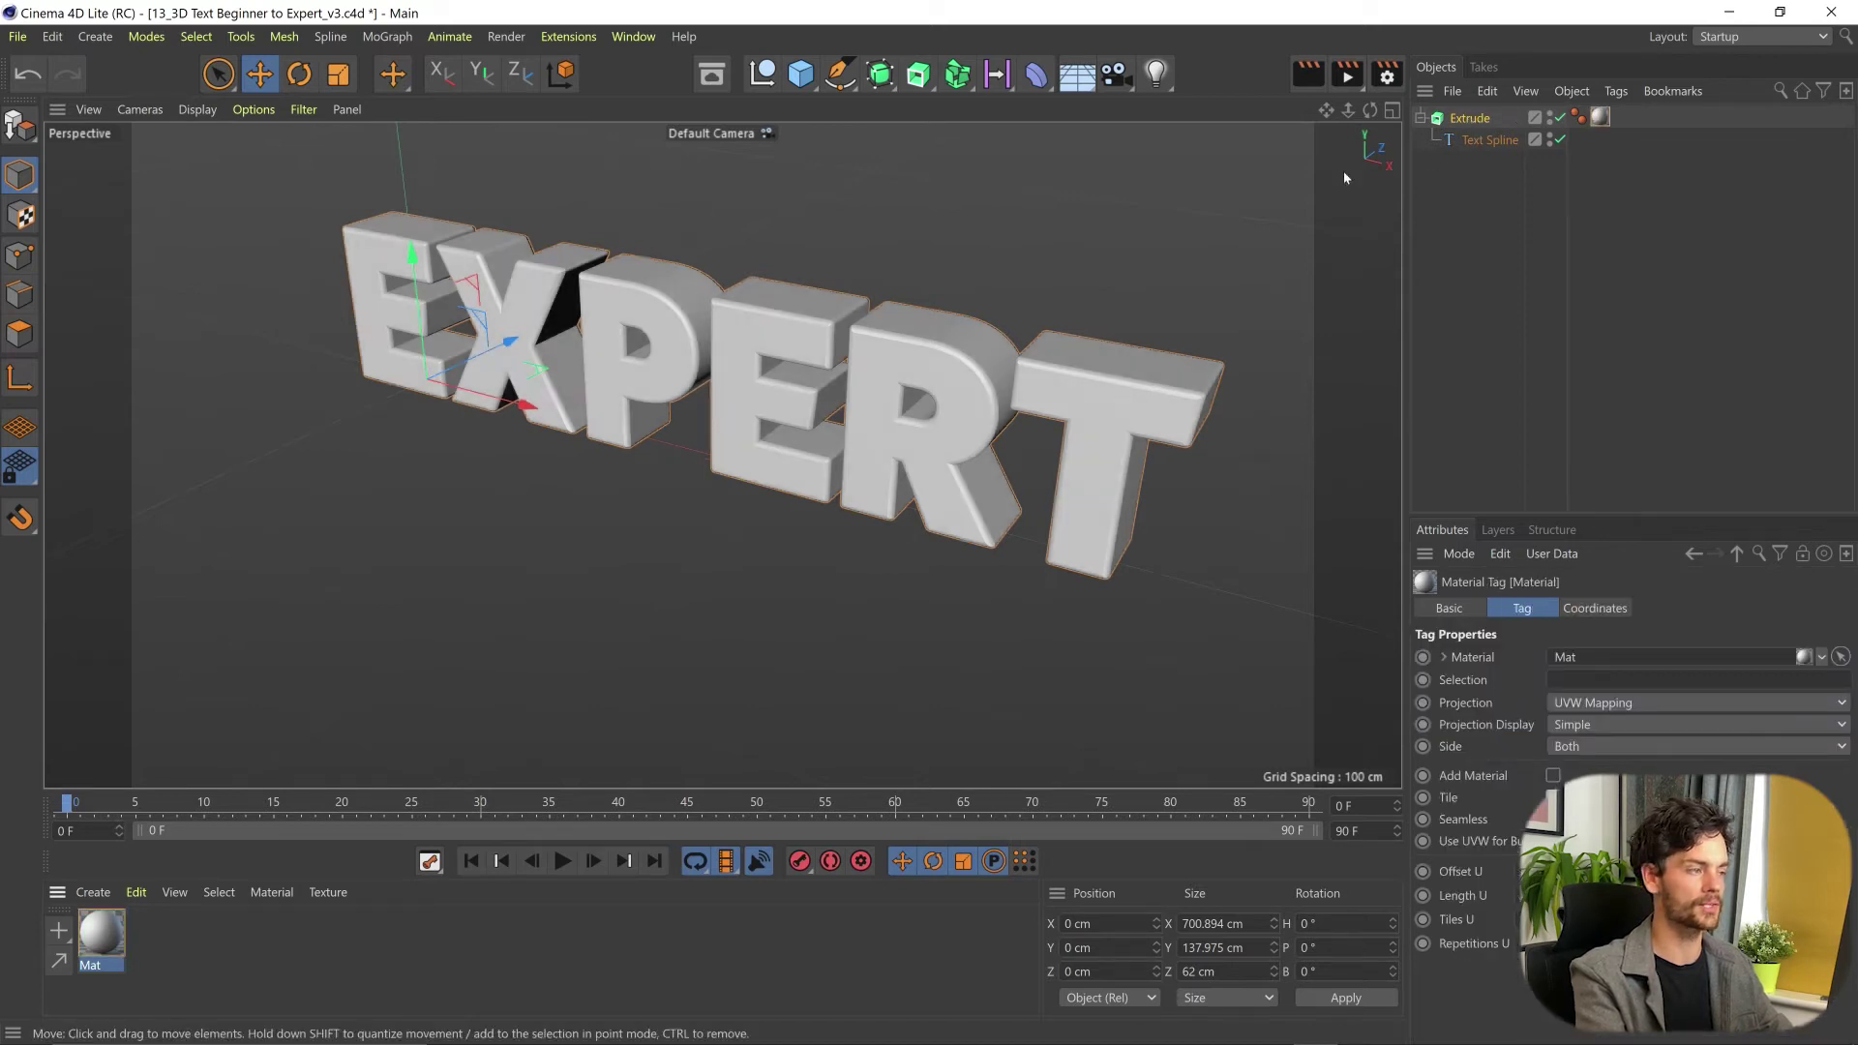
- Set Mat's colour to soft blue (H 239°, S 47%, V 99%) and close the Material Editor
{"action": "double_click", "coordinate": [104, 931]}
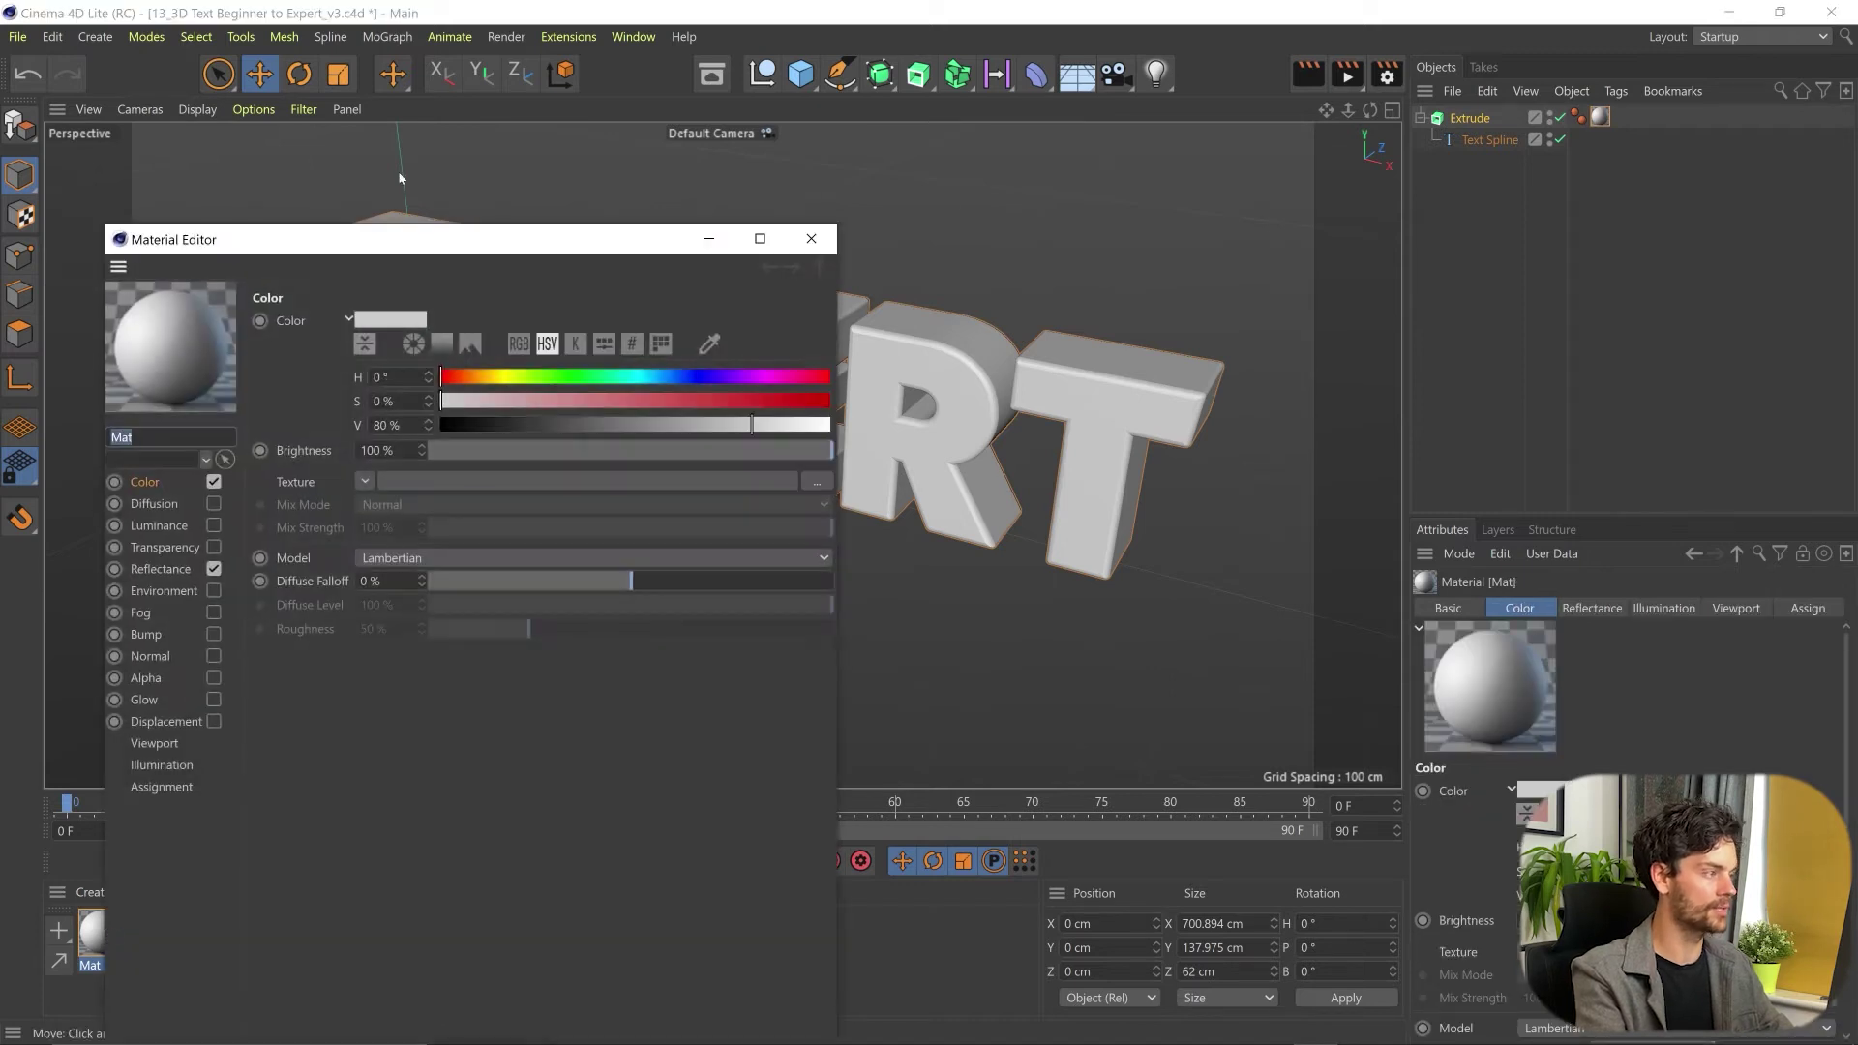
{"action": "left_click_drag", "start_coordinate": [354, 248], "coordinate": [973, 184]}
{"action": "left_click", "coordinate": [1205, 312]}
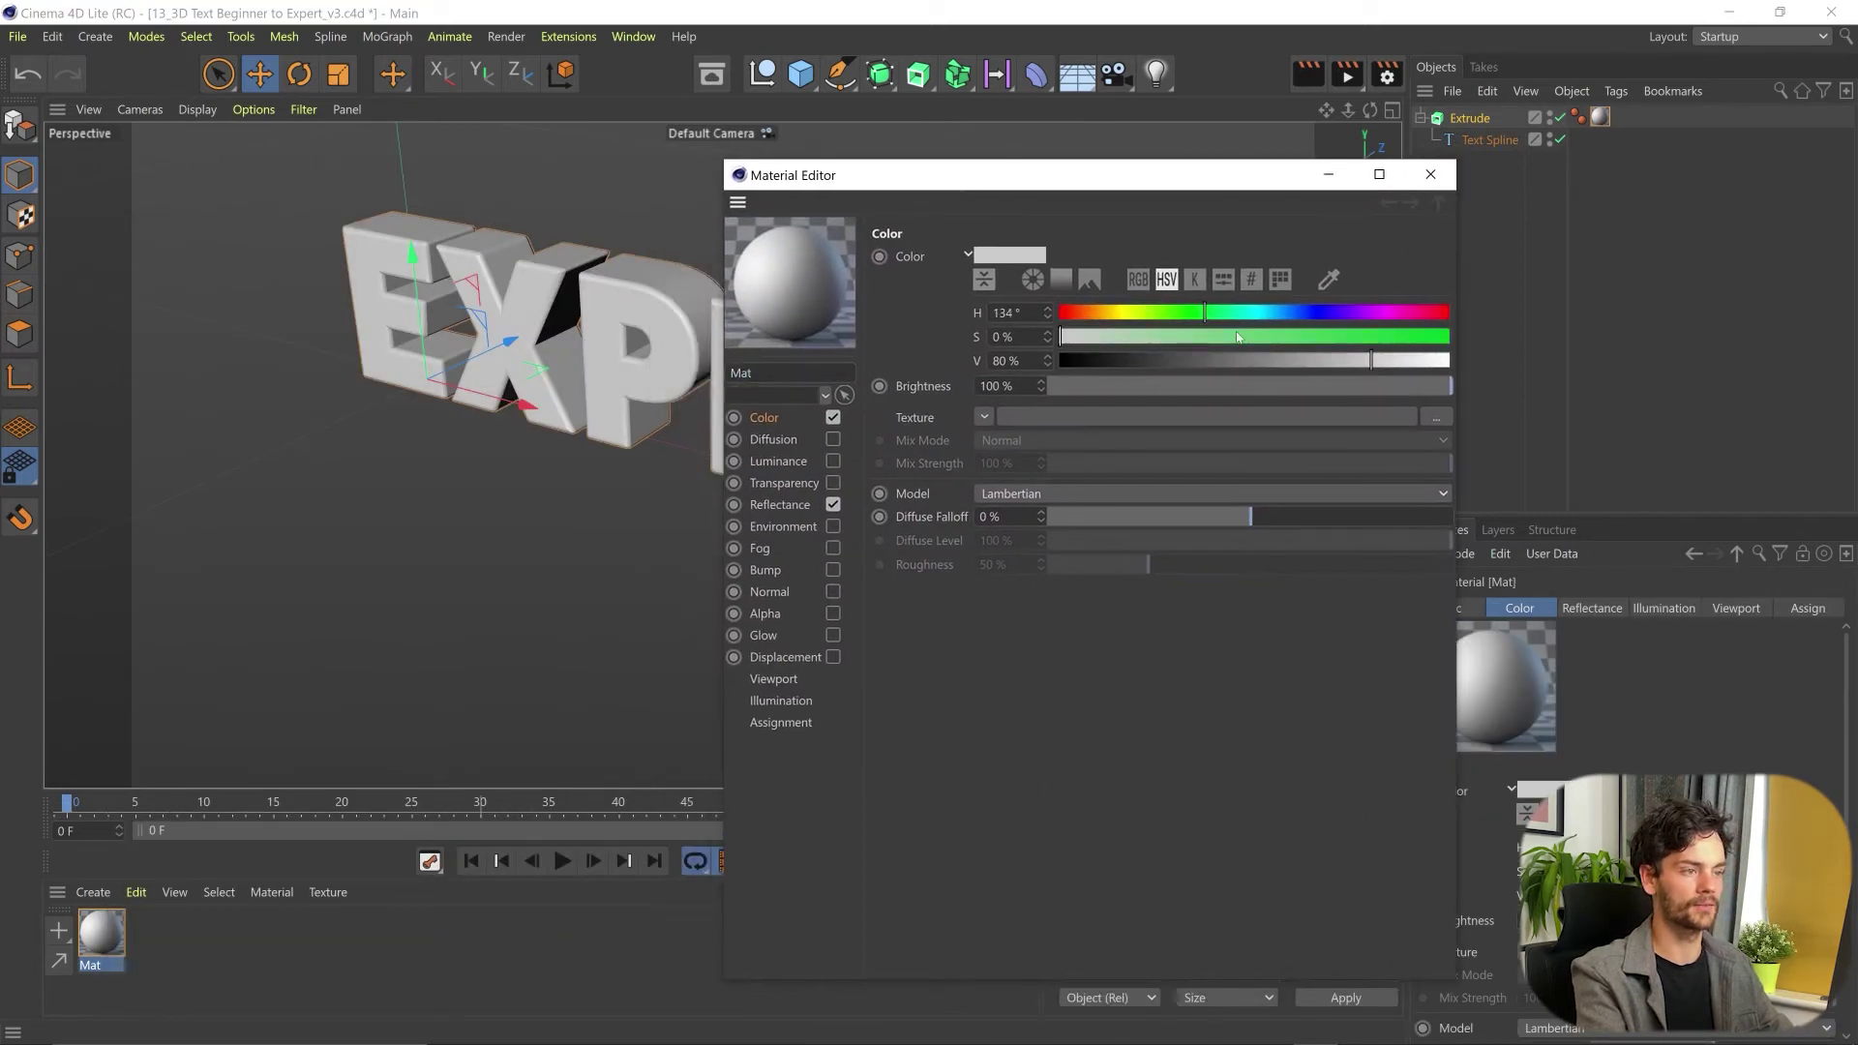
{"action": "left_click", "coordinate": [1290, 337]}
{"action": "left_click", "coordinate": [1328, 337]}
{"action": "left_click", "coordinate": [1446, 360]}
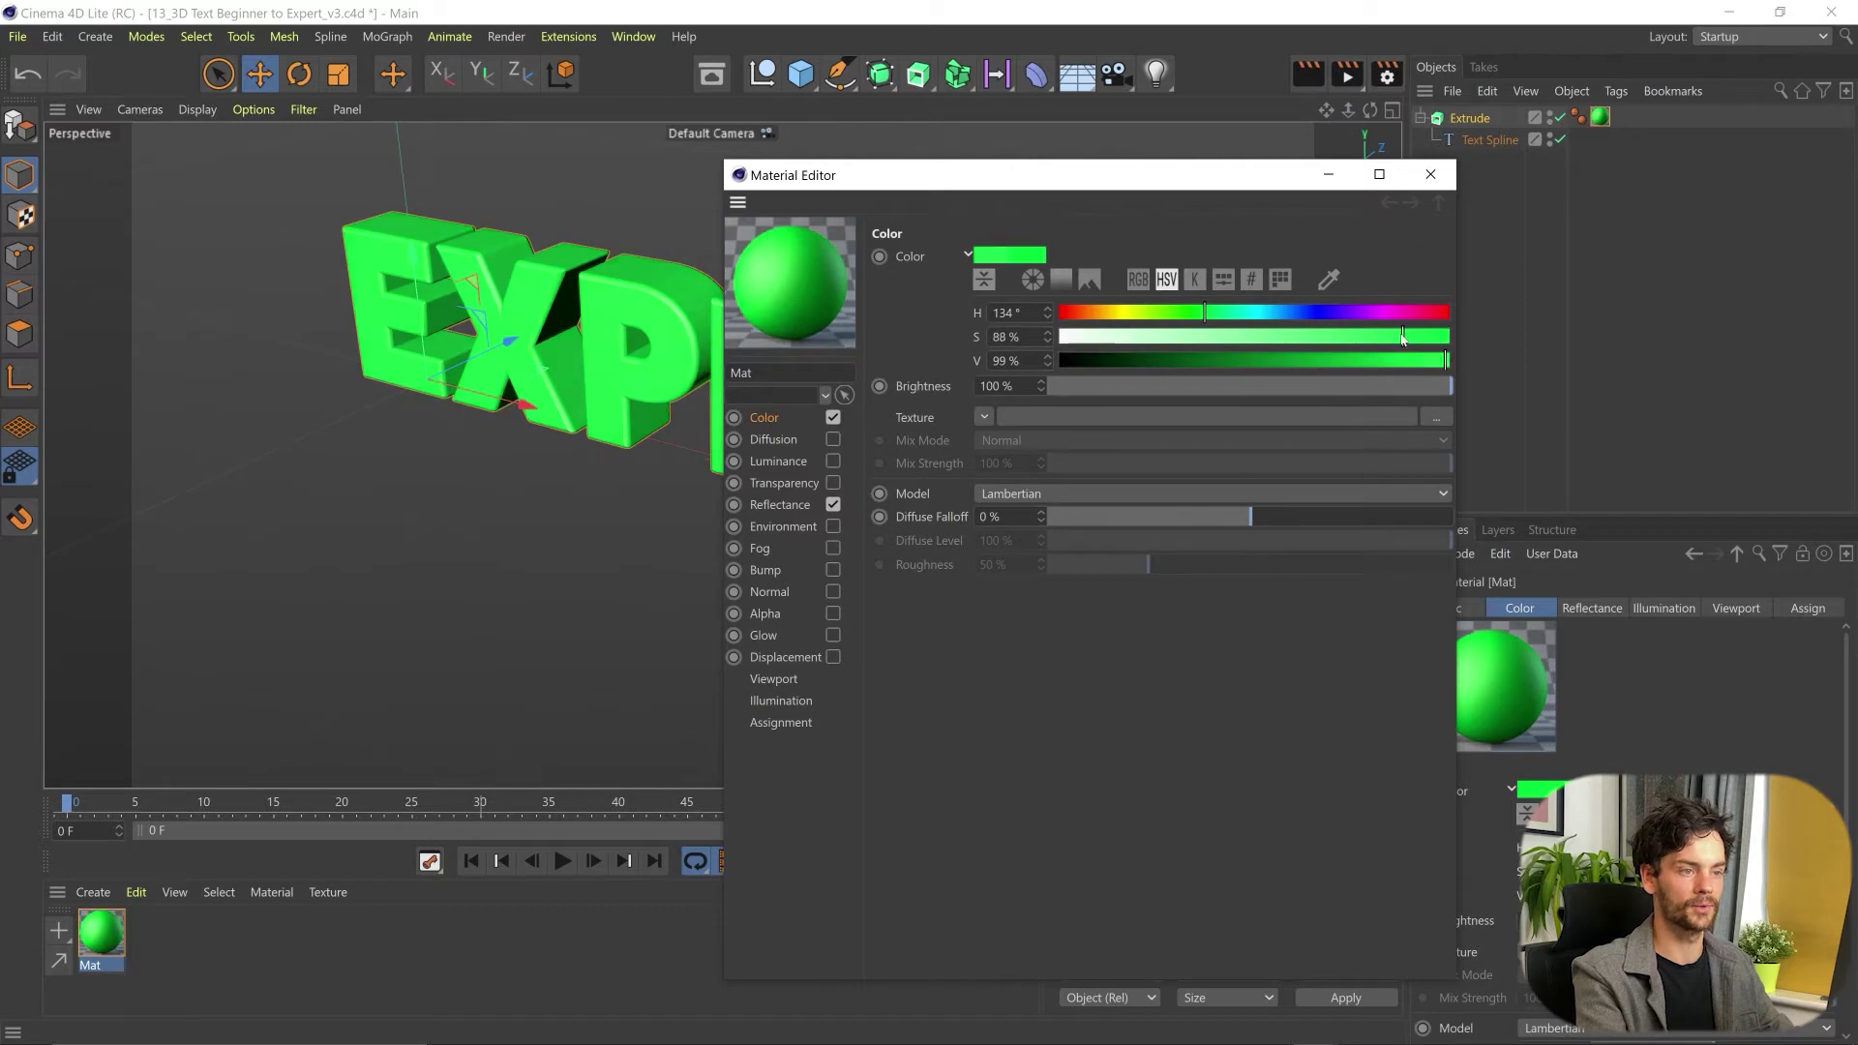
{"action": "mouse_move", "coordinate": [1332, 337]}
{"action": "left_mouse_down"}
{"action": "mouse_move", "coordinate": [1219, 337]}
{"action": "mouse_move", "coordinate": [1439, 337]}
{"action": "mouse_move", "coordinate": [1244, 337]}
{"action": "mouse_move", "coordinate": [1320, 319]}
{"action": "left_mouse_up"}
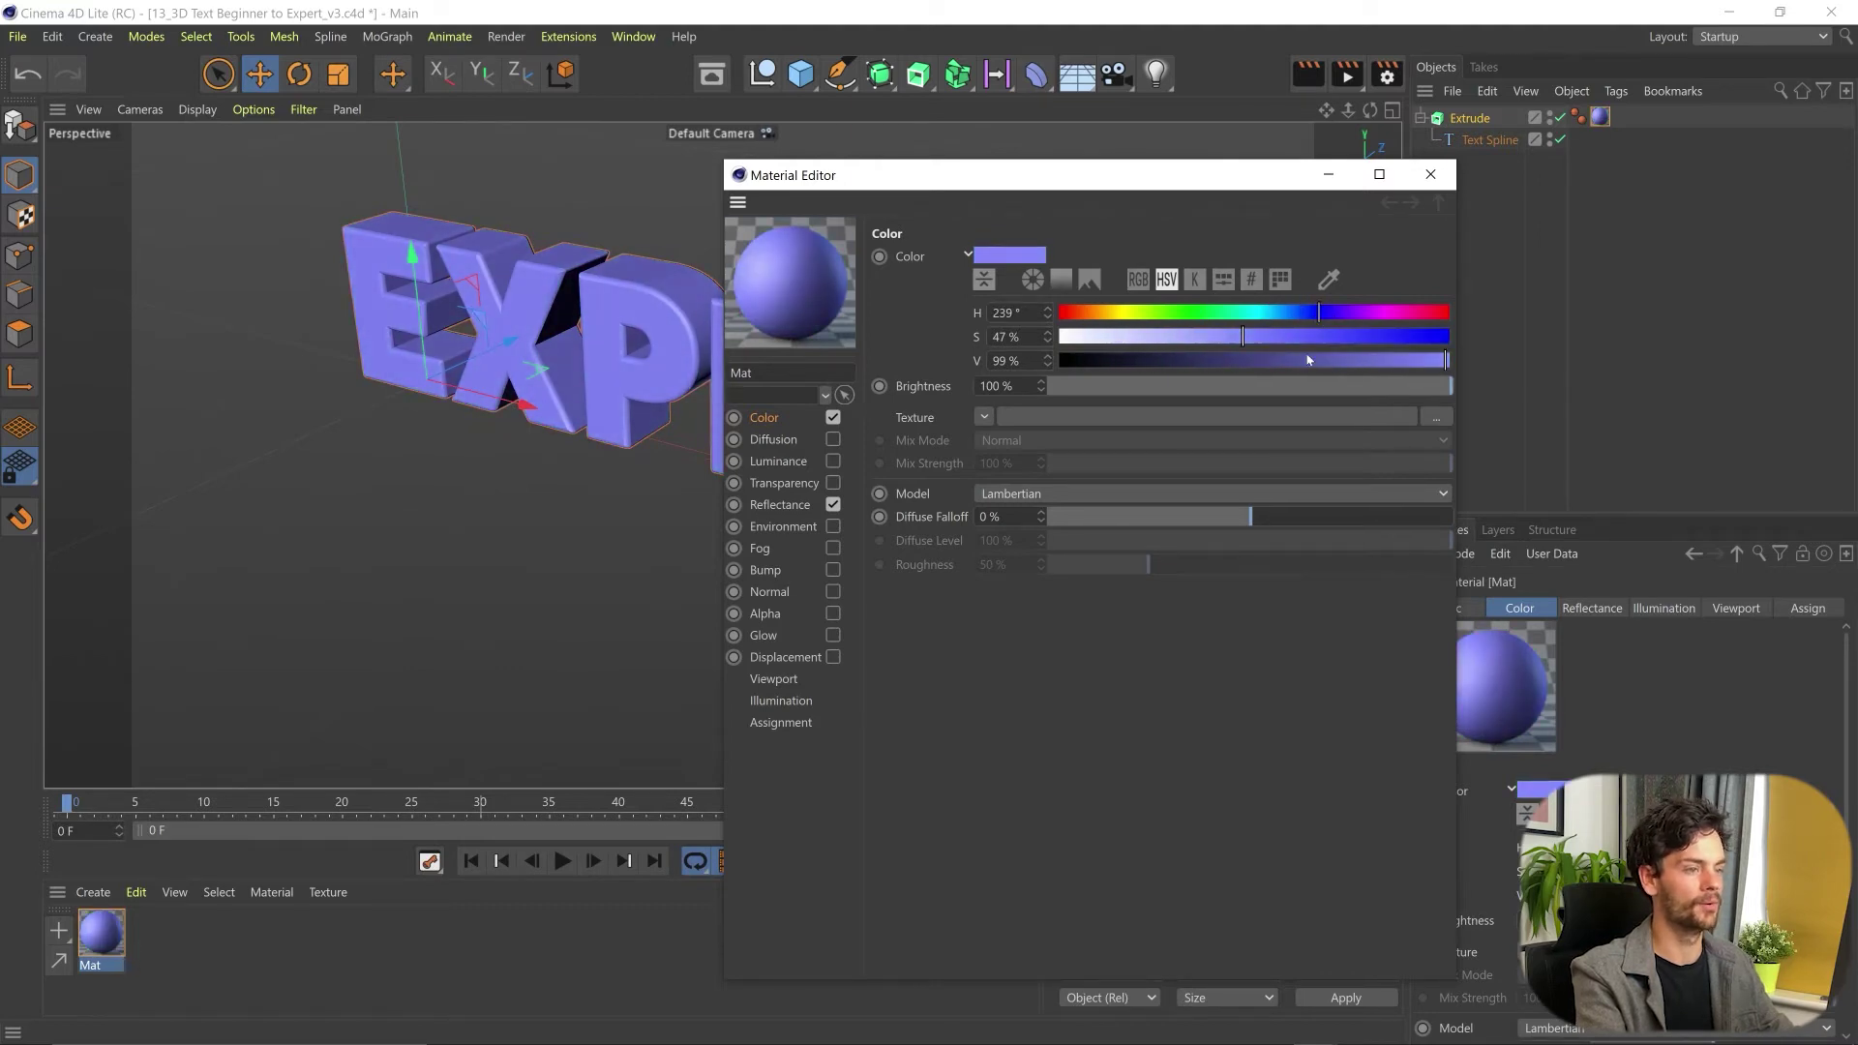
{"action": "left_click", "coordinate": [1430, 174]}
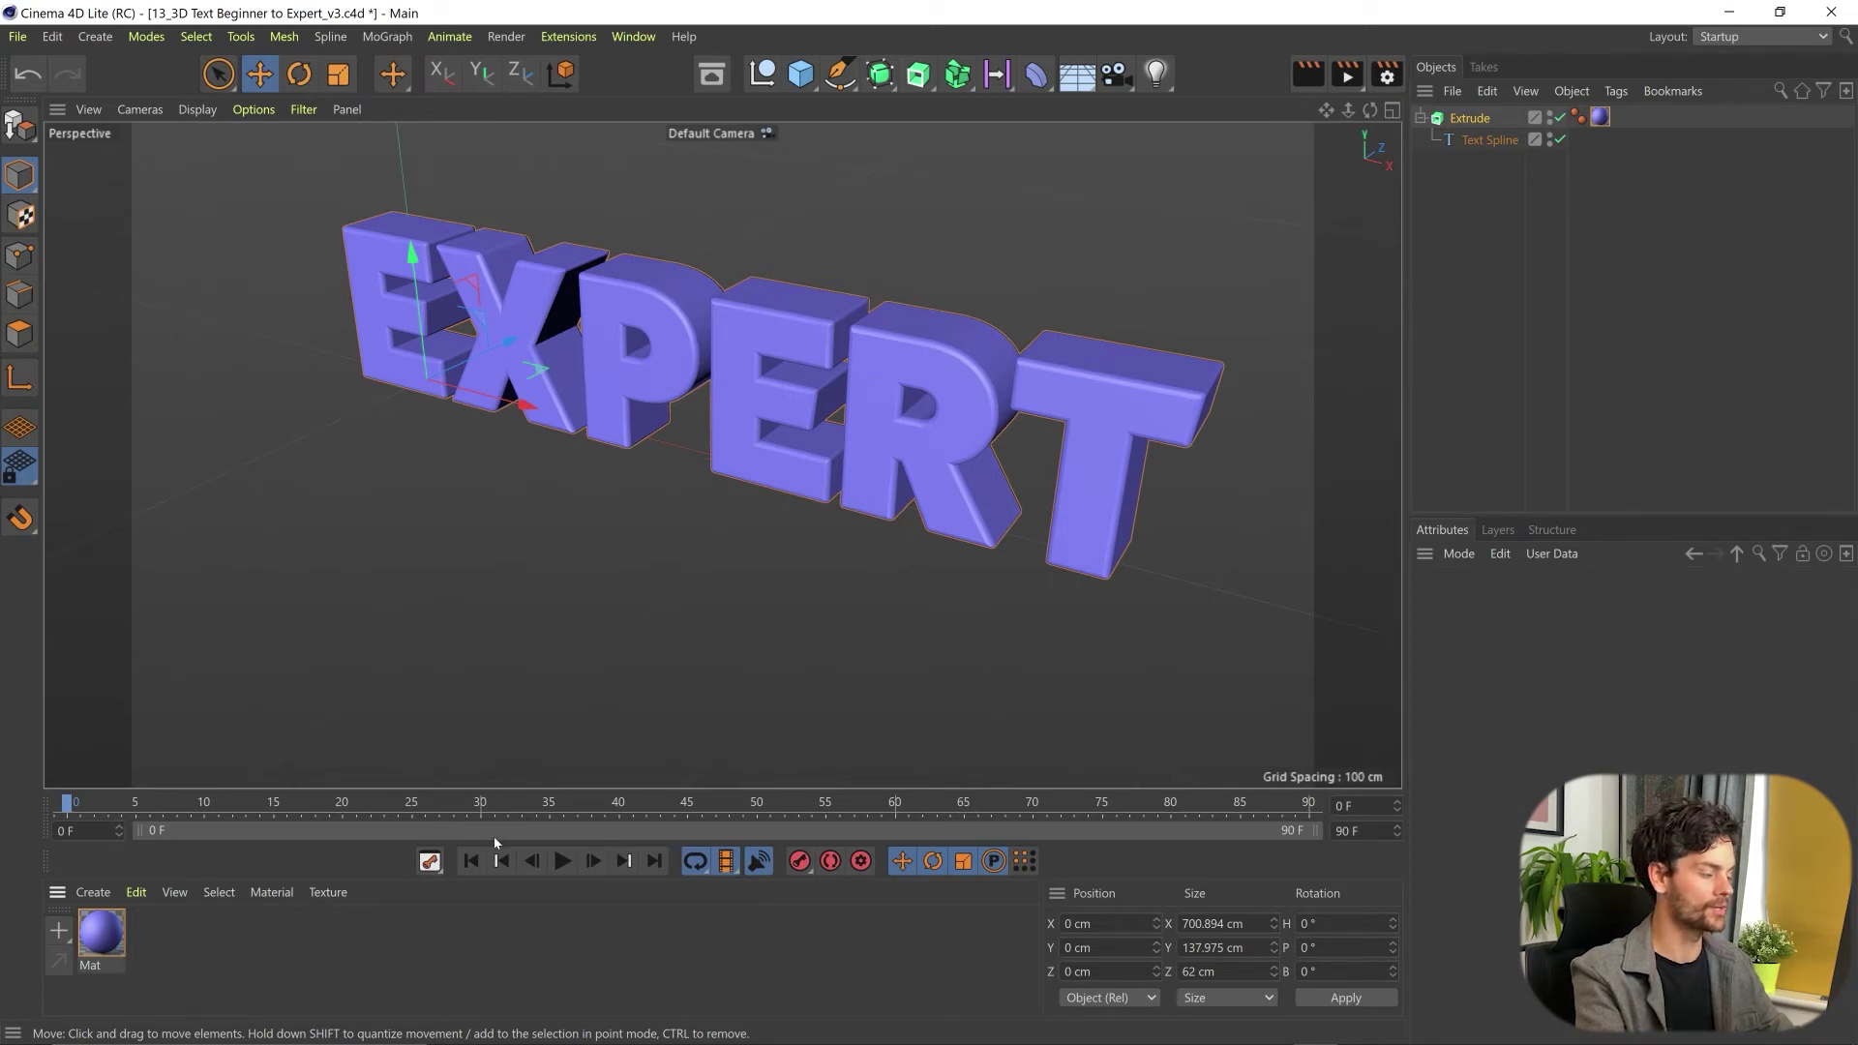
- Create Mat.1, apply it to Extrude, and place its tag after the blue Mat tag
{"action": "double_click", "coordinate": [176, 938]}
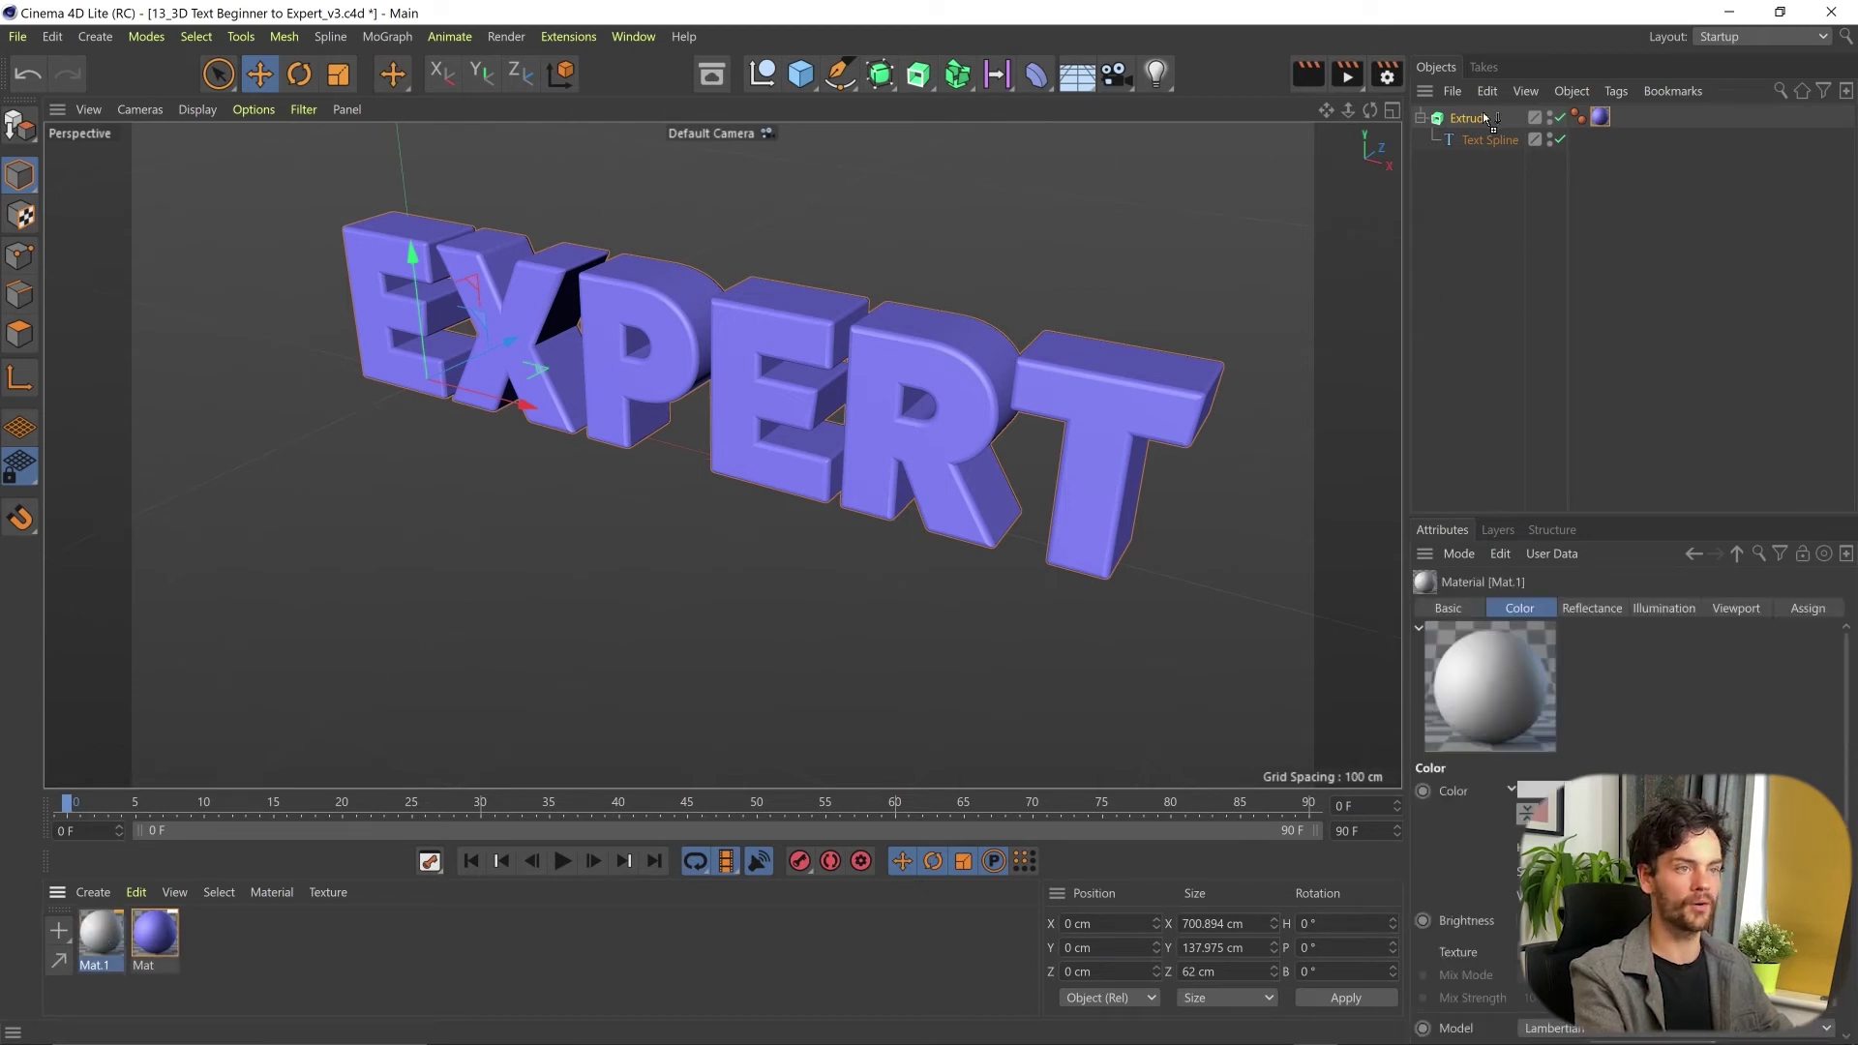
{"action": "left_click_drag", "start_coordinate": [1474, 121], "coordinate": [1472, 119]}
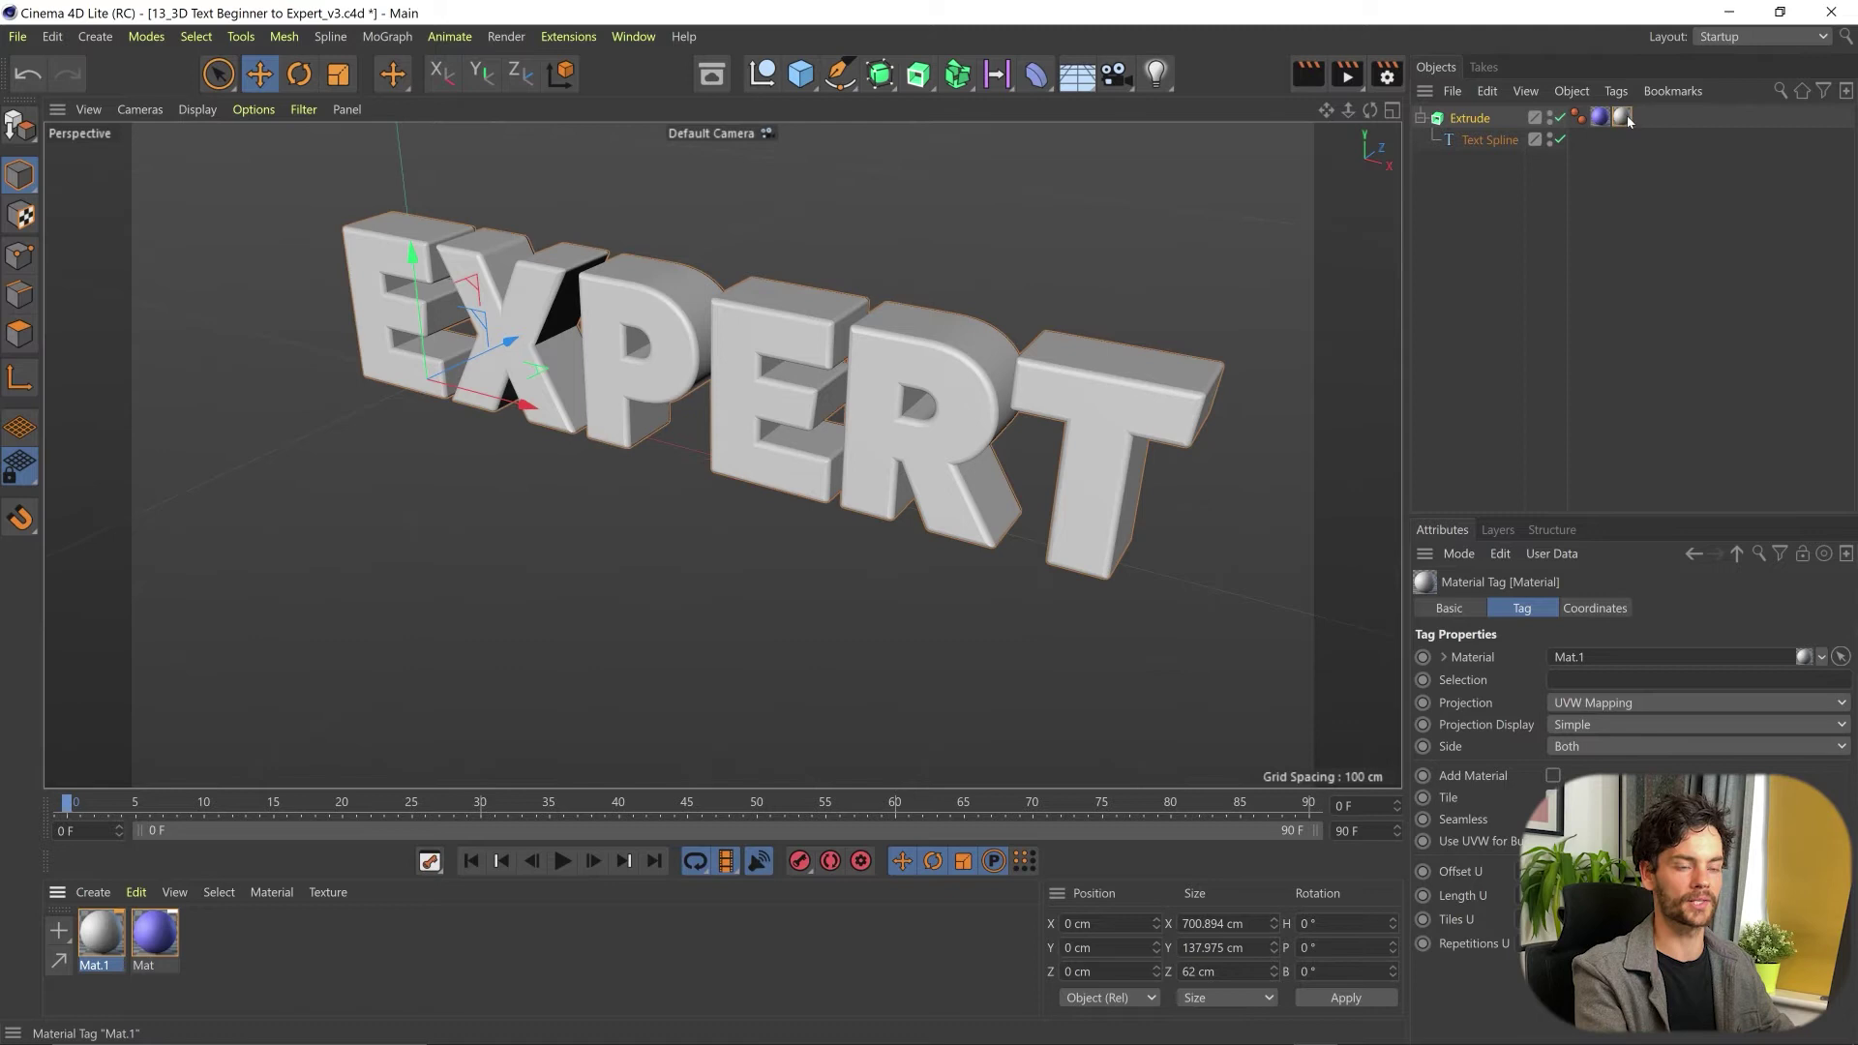
{"action": "mouse_move", "coordinate": [1634, 123]}
{"action": "left_mouse_down"}
{"action": "mouse_move", "coordinate": [1609, 121]}
{"action": "mouse_move", "coordinate": [1624, 120]}
{"action": "left_mouse_up"}
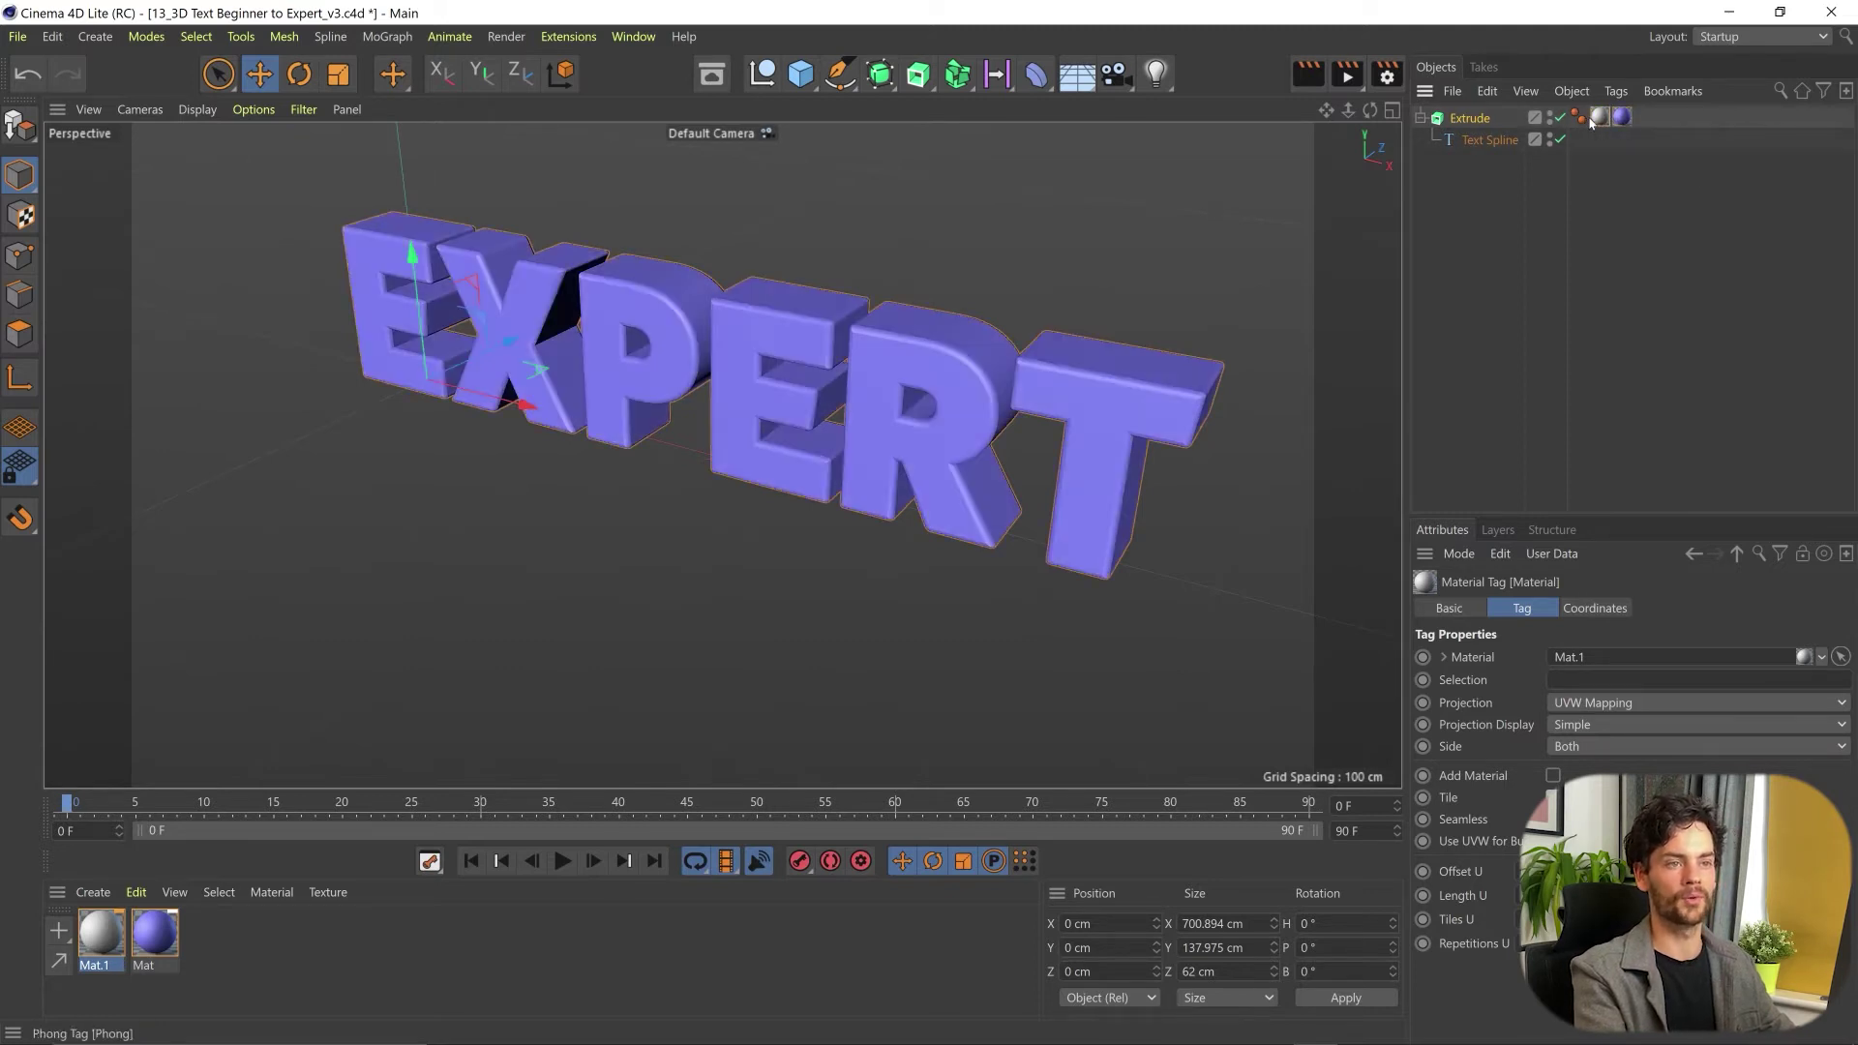
{"action": "left_click", "coordinate": [1623, 120]}
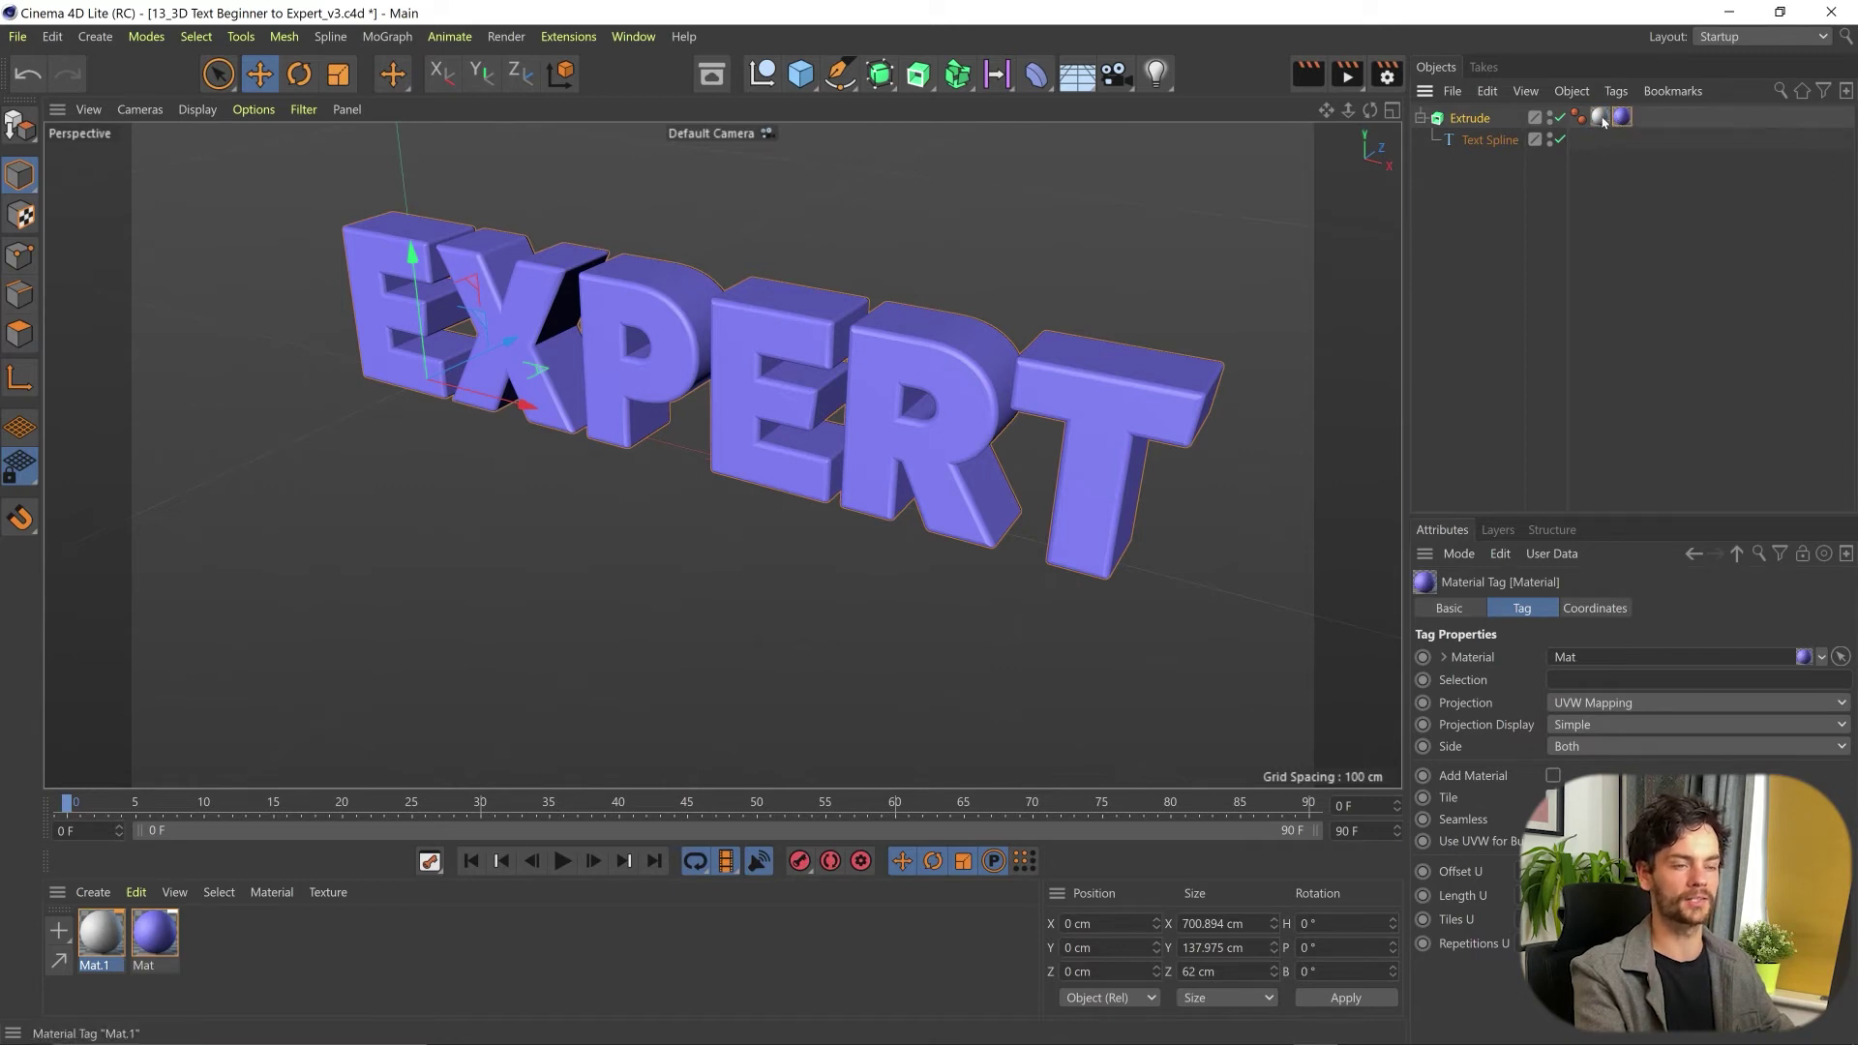
{"action": "left_click_drag", "start_coordinate": [1648, 116], "coordinate": [1649, 118]}
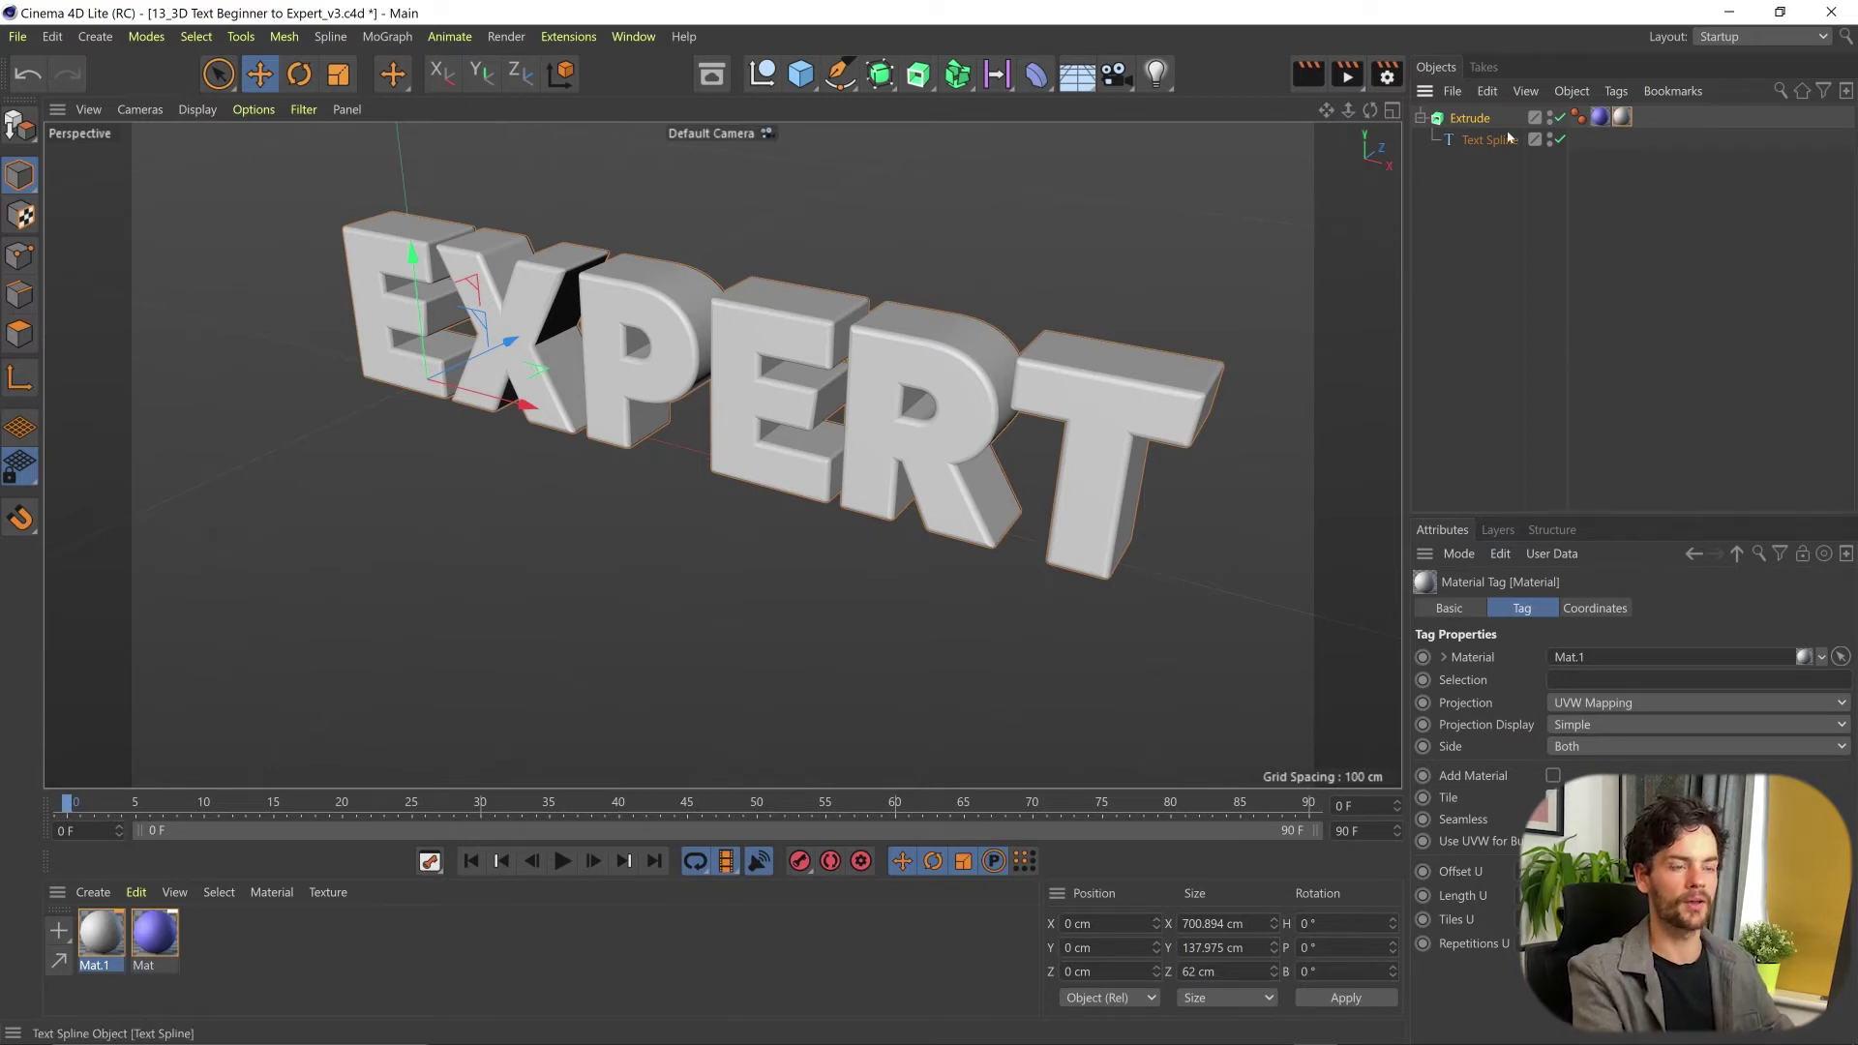
- Enable the Extrude's End Cap selection and set Mat.1's tag Selection to C2
{"action": "left_click", "coordinate": [1468, 120]}
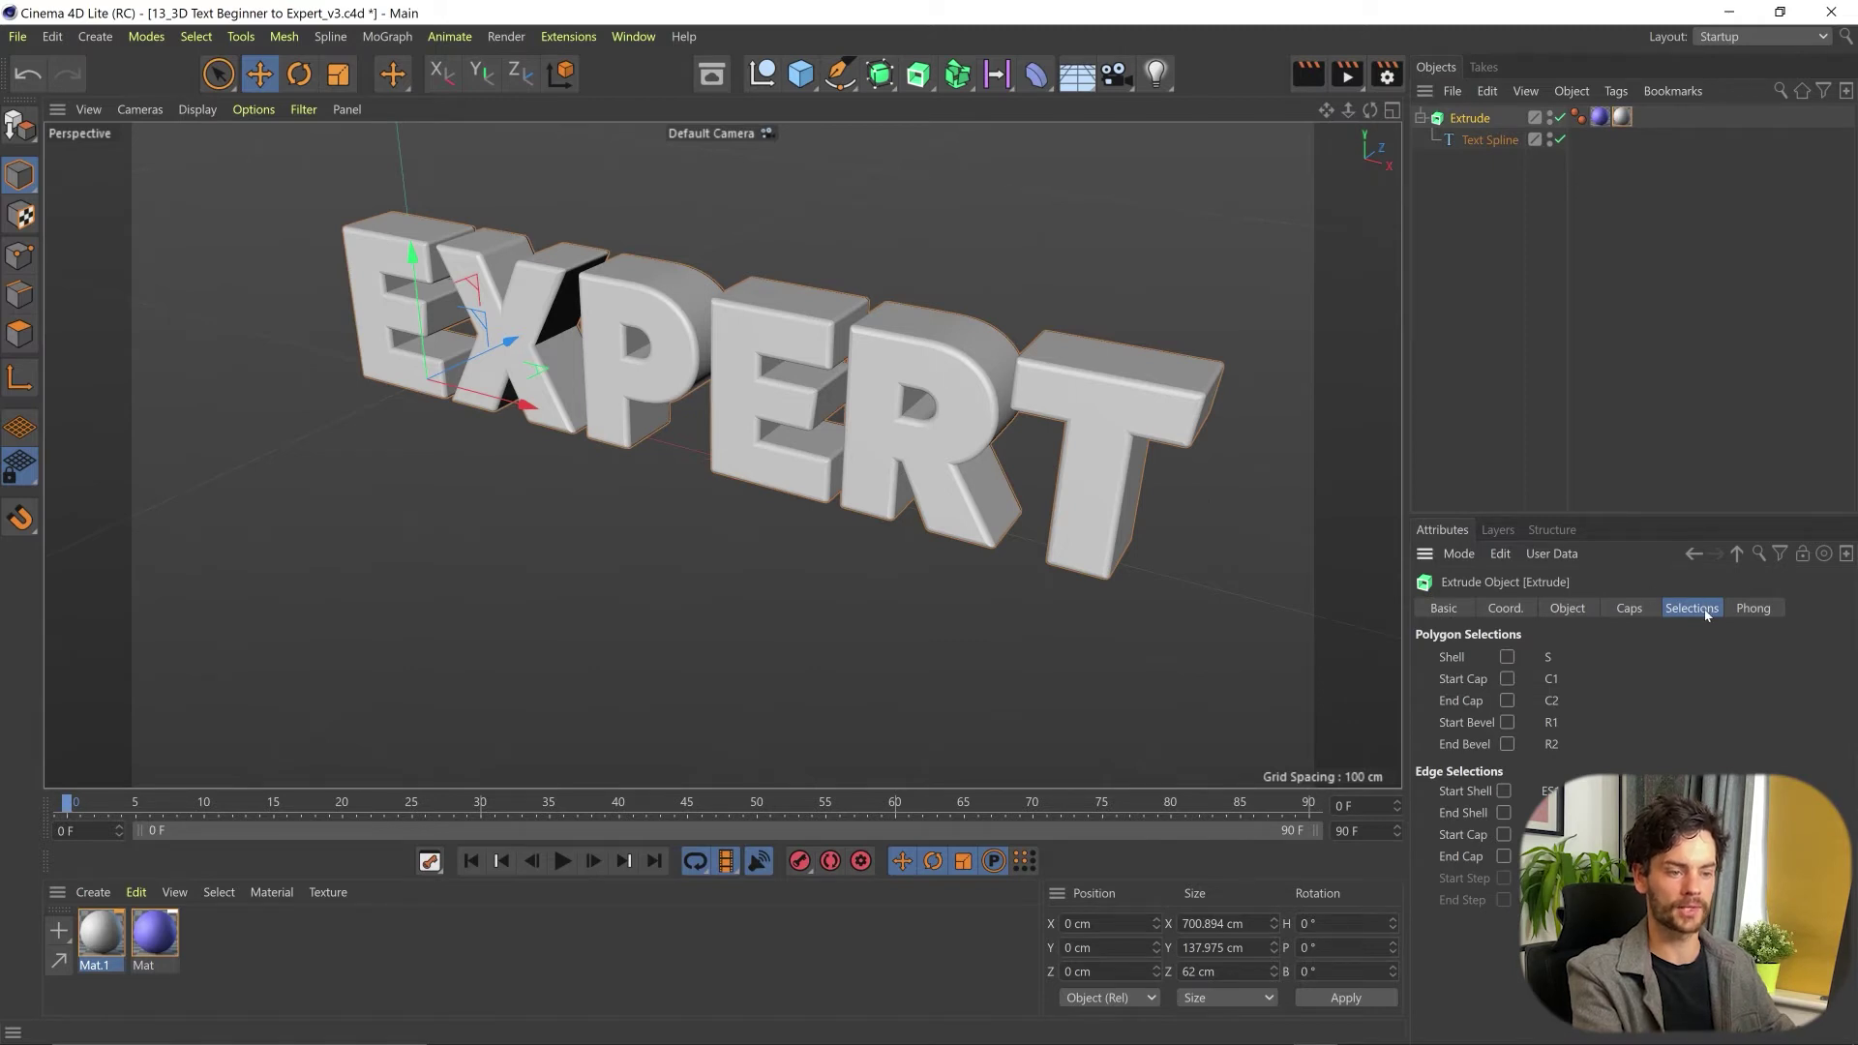
{"action": "left_click", "coordinate": [1507, 700]}
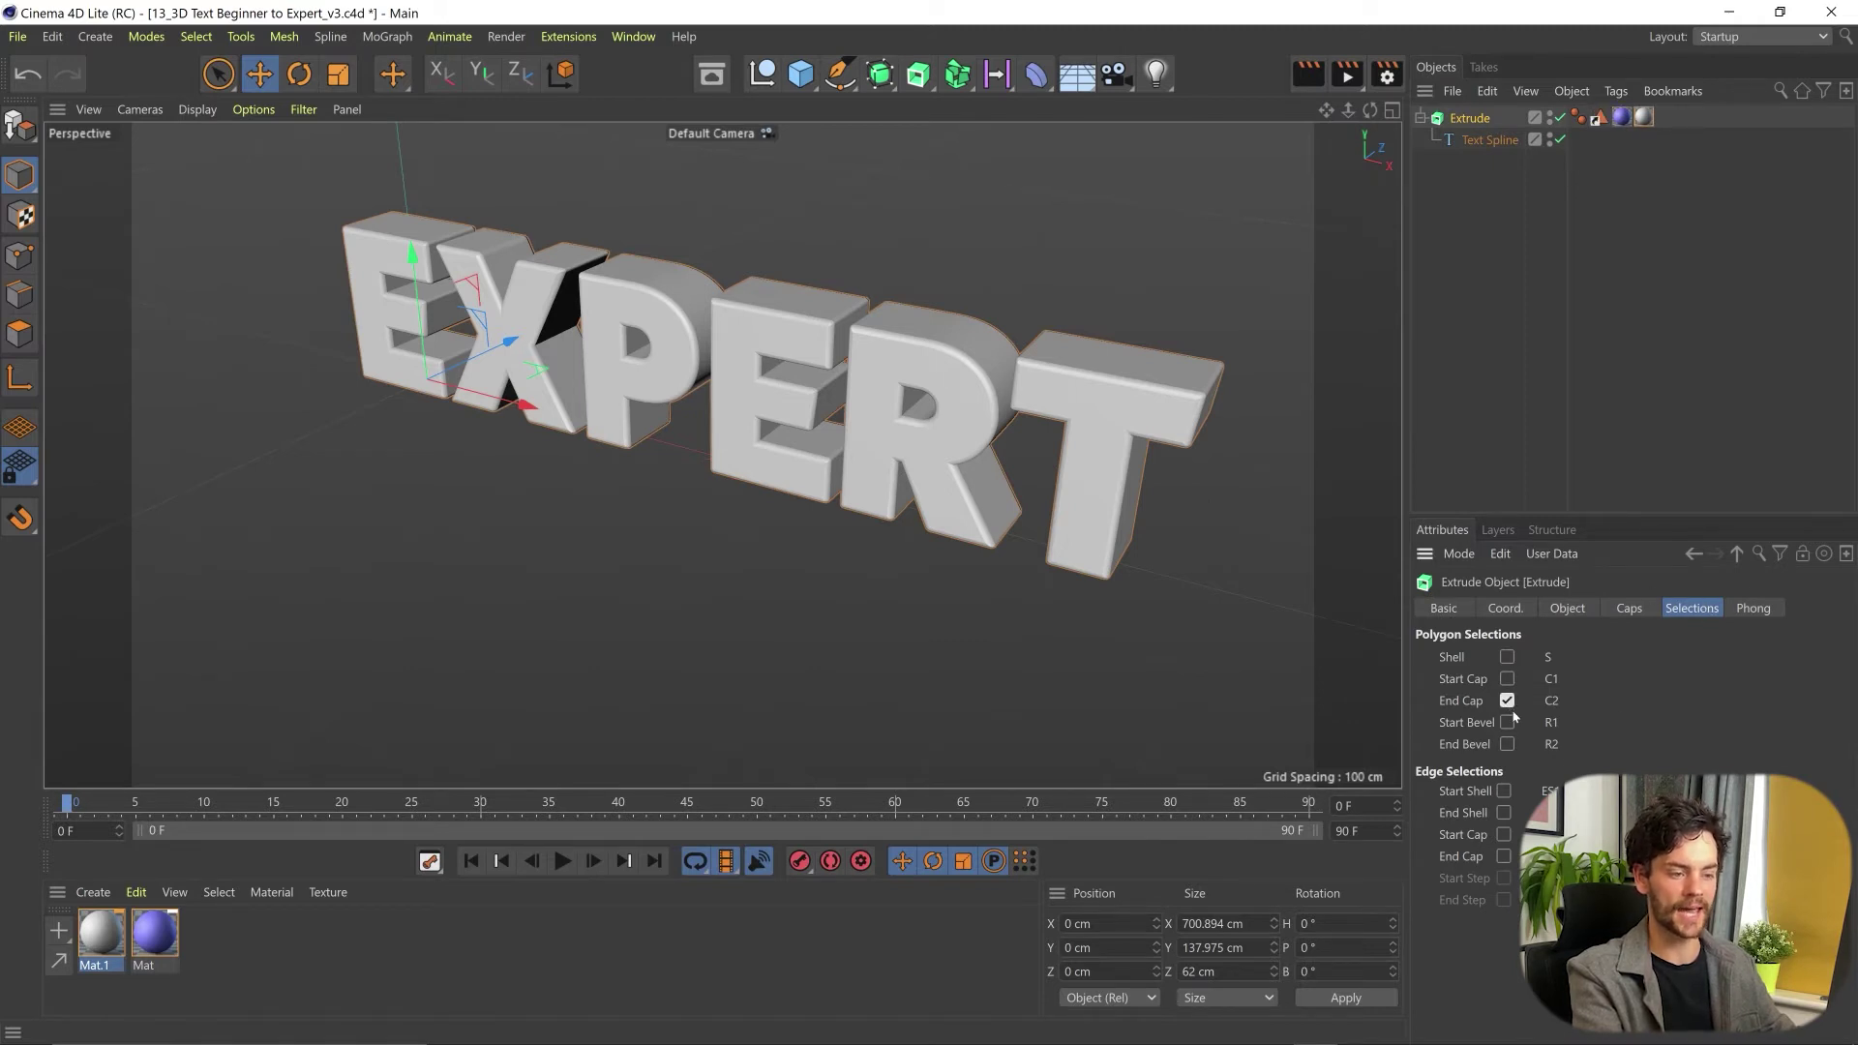
{"action": "left_click", "coordinate": [1599, 118]}
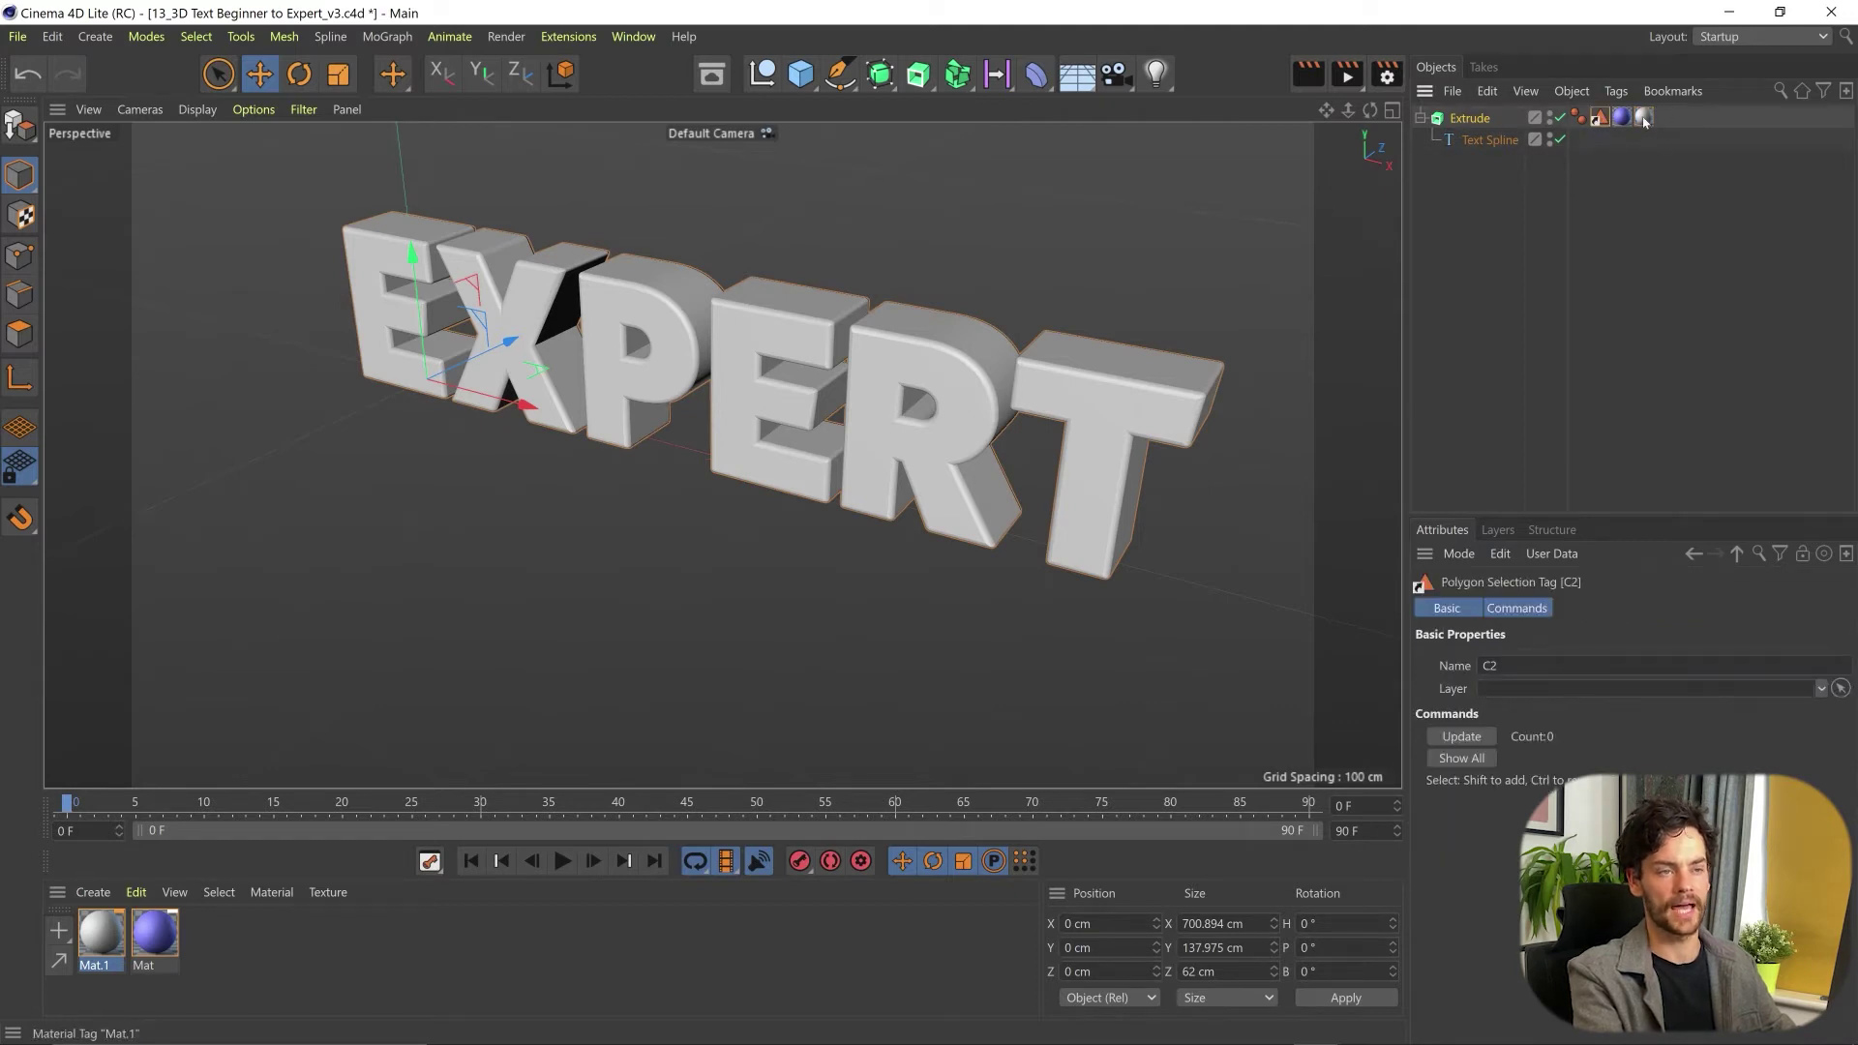
{"action": "left_click", "coordinate": [1644, 117]}
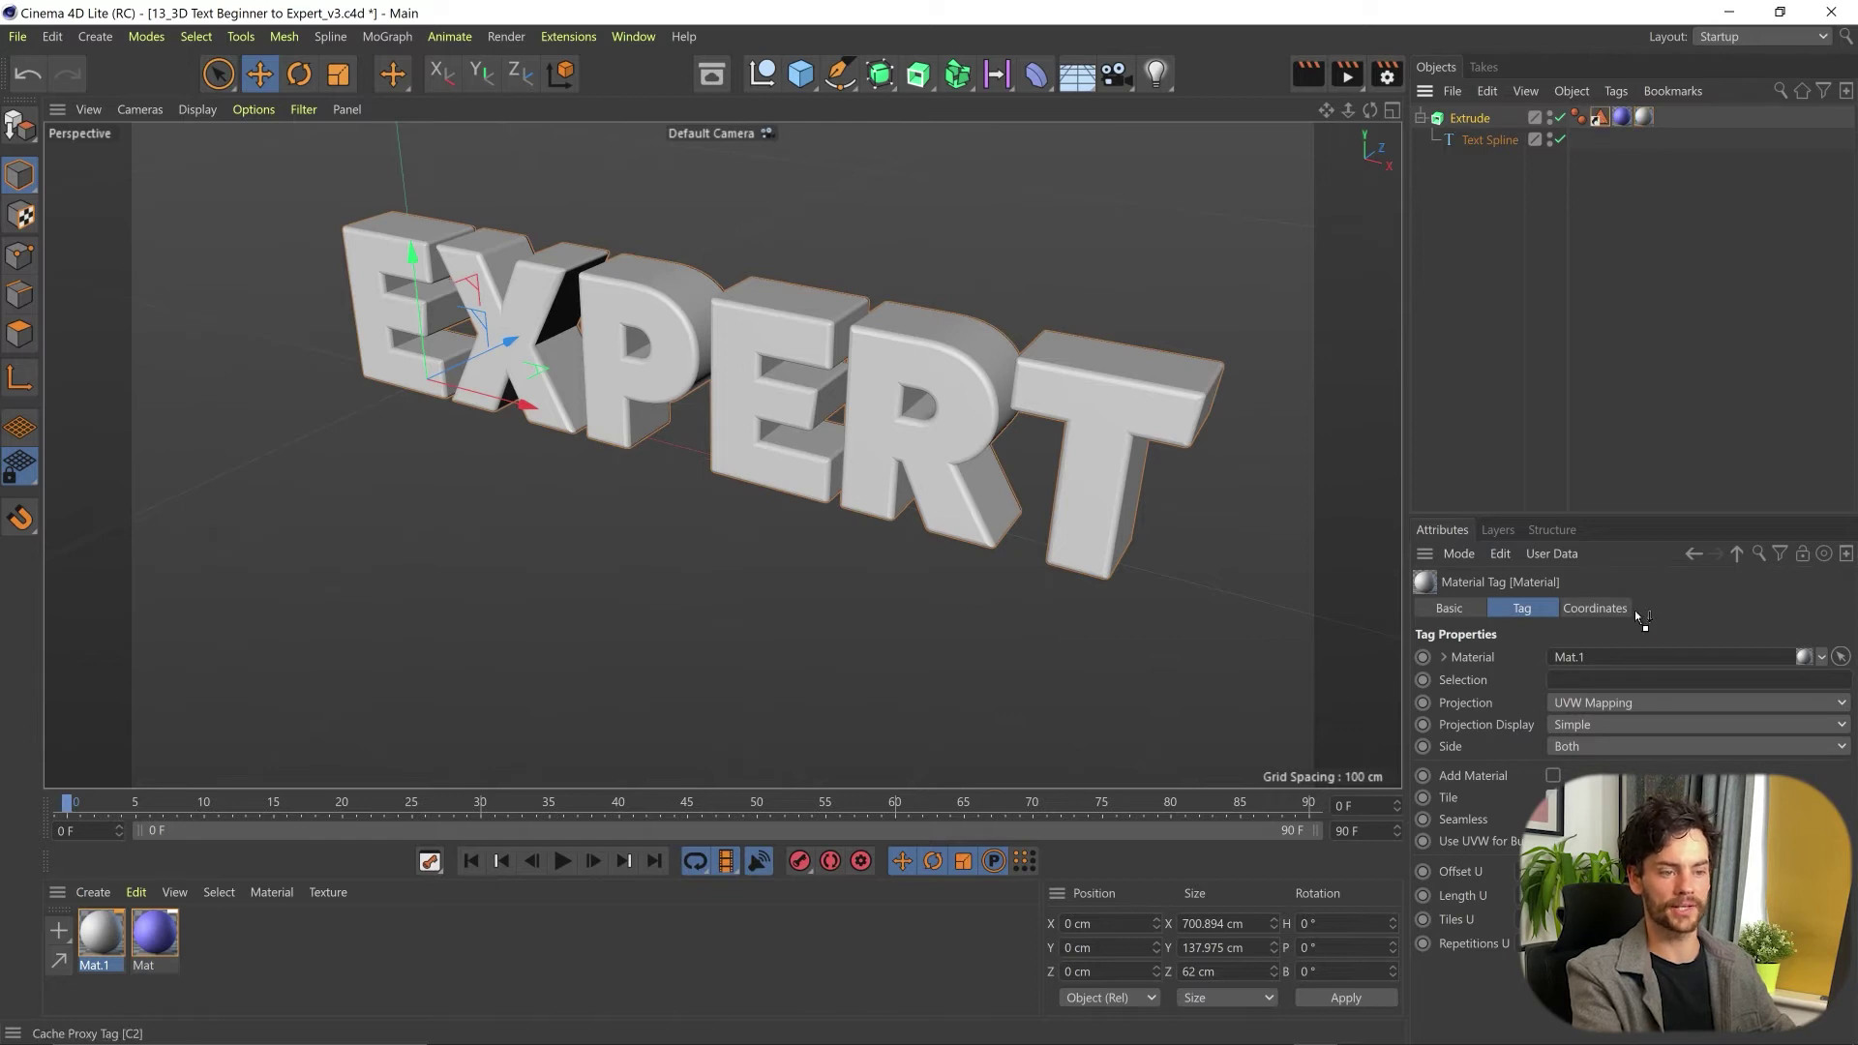
{"action": "left_click_drag", "start_coordinate": [1643, 616], "coordinate": [1594, 684]}
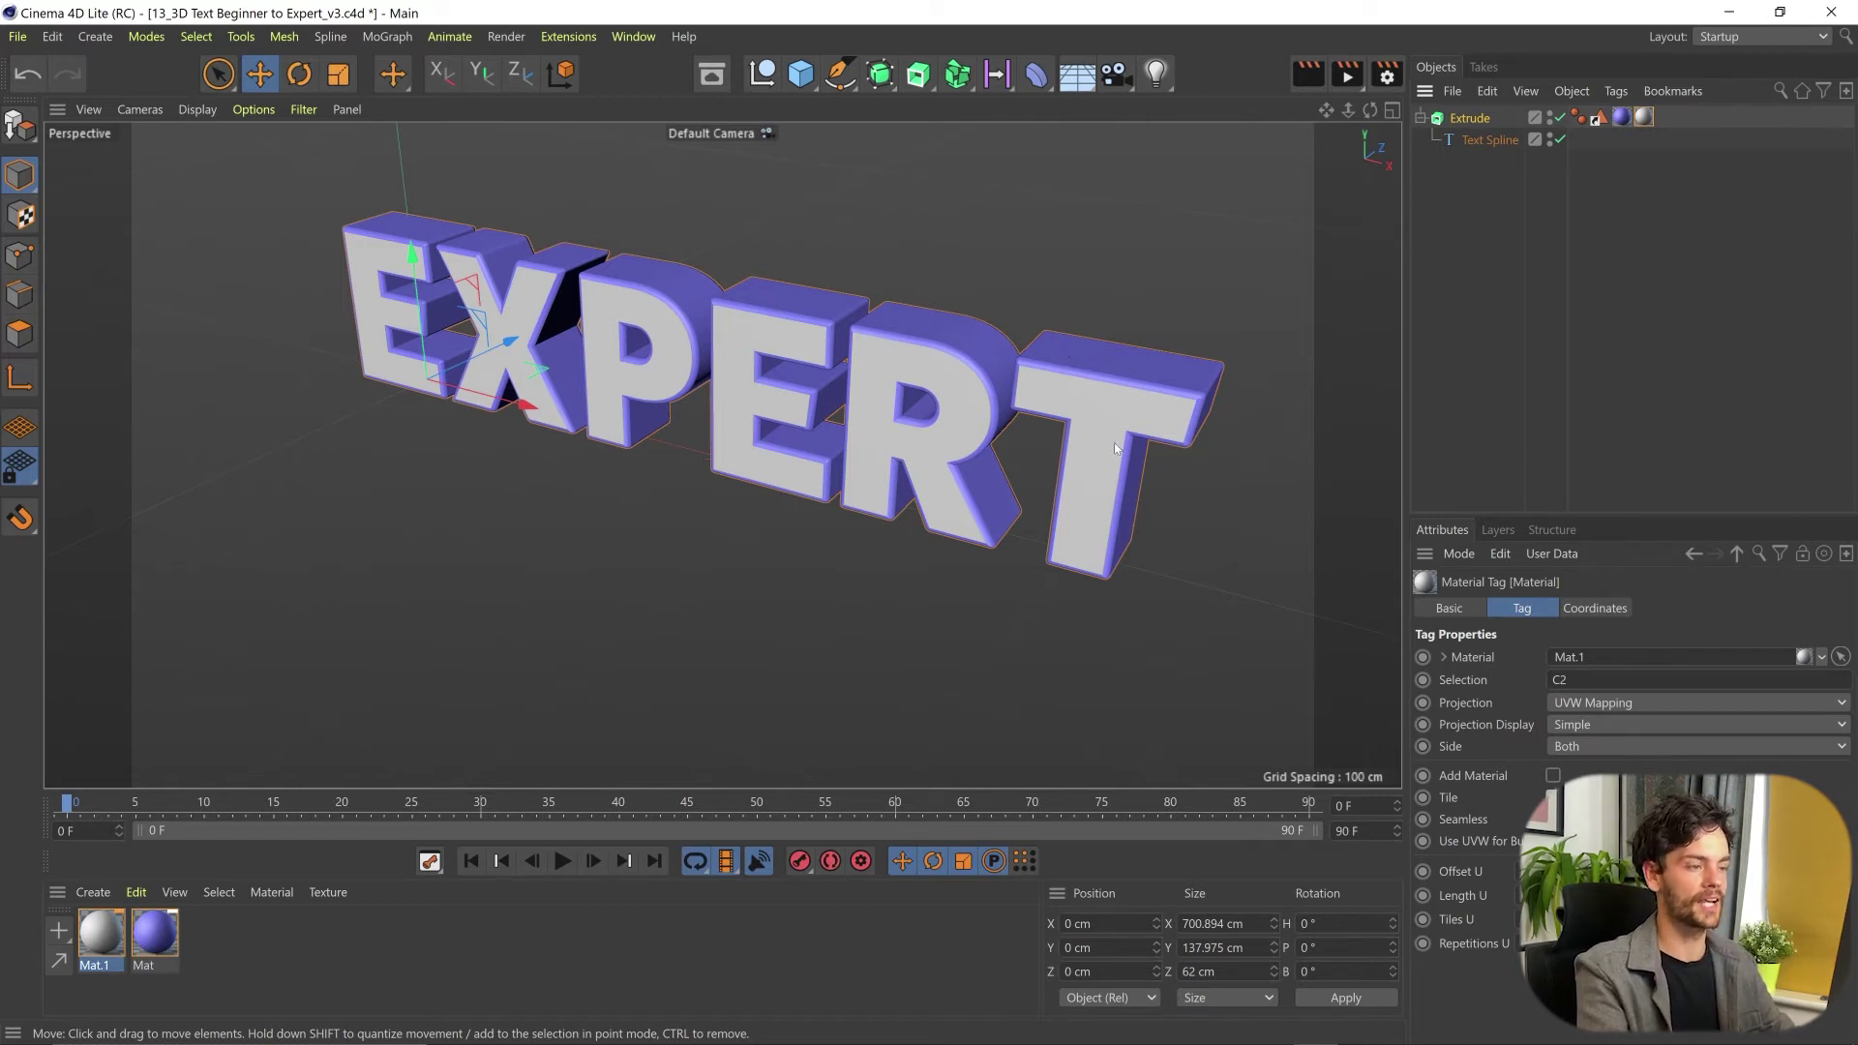
- Add a camera, view through it, and dolly and orbit it to face EXPERT
{"action": "left_click", "coordinate": [1115, 75]}
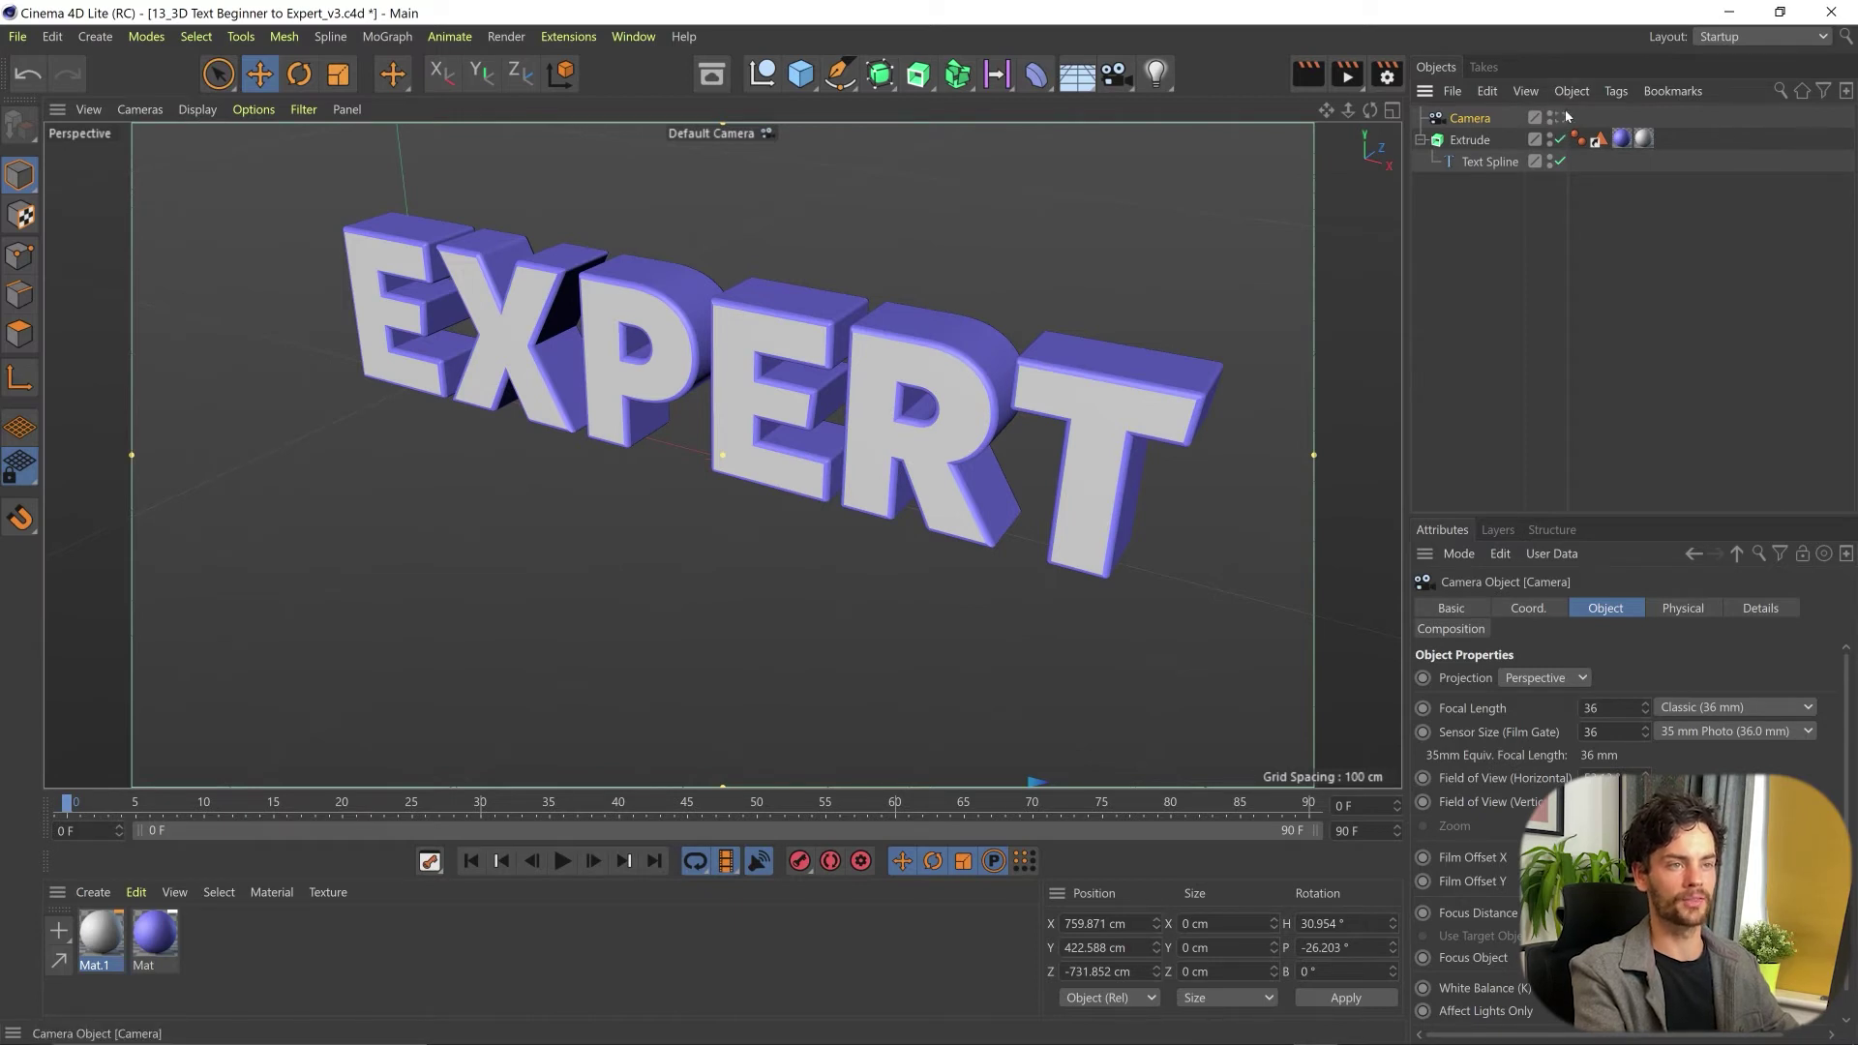
{"action": "left_click", "coordinate": [1559, 118]}
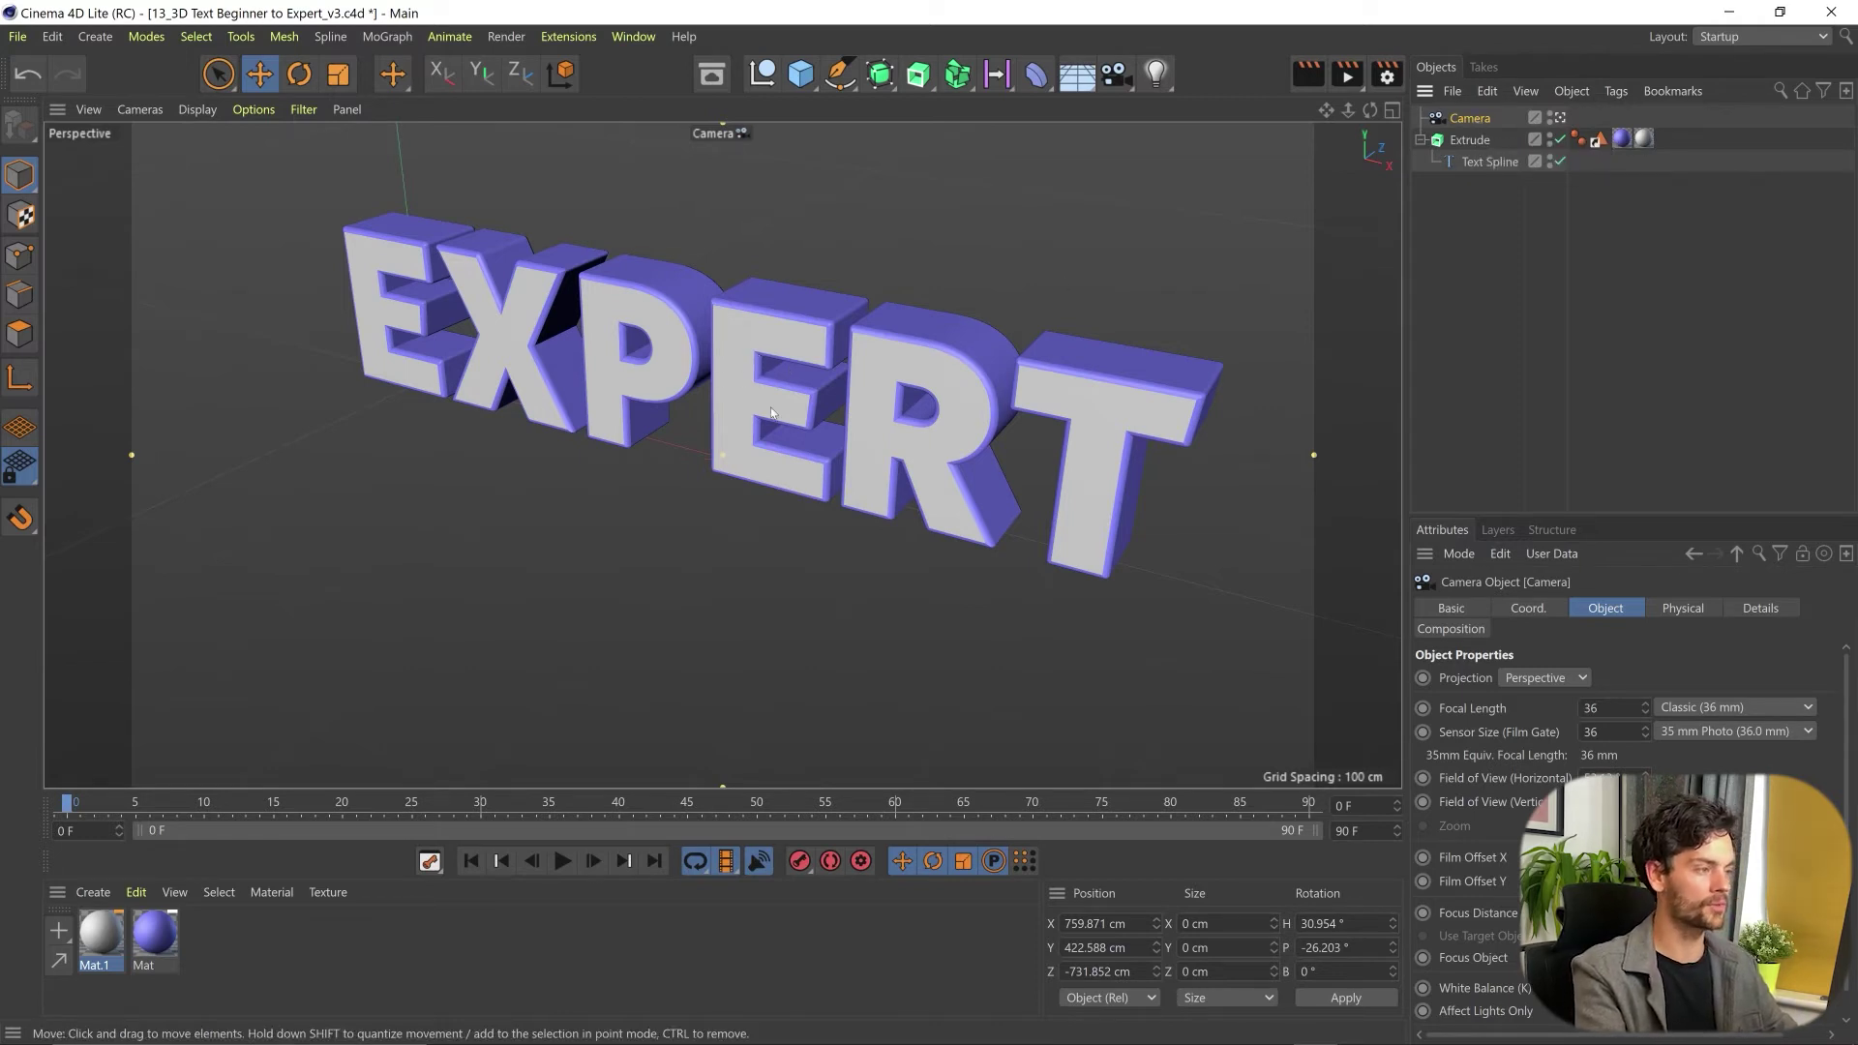
{"action": "left_click_drag", "start_coordinate": [1350, 111], "coordinate": [1353, 111]}
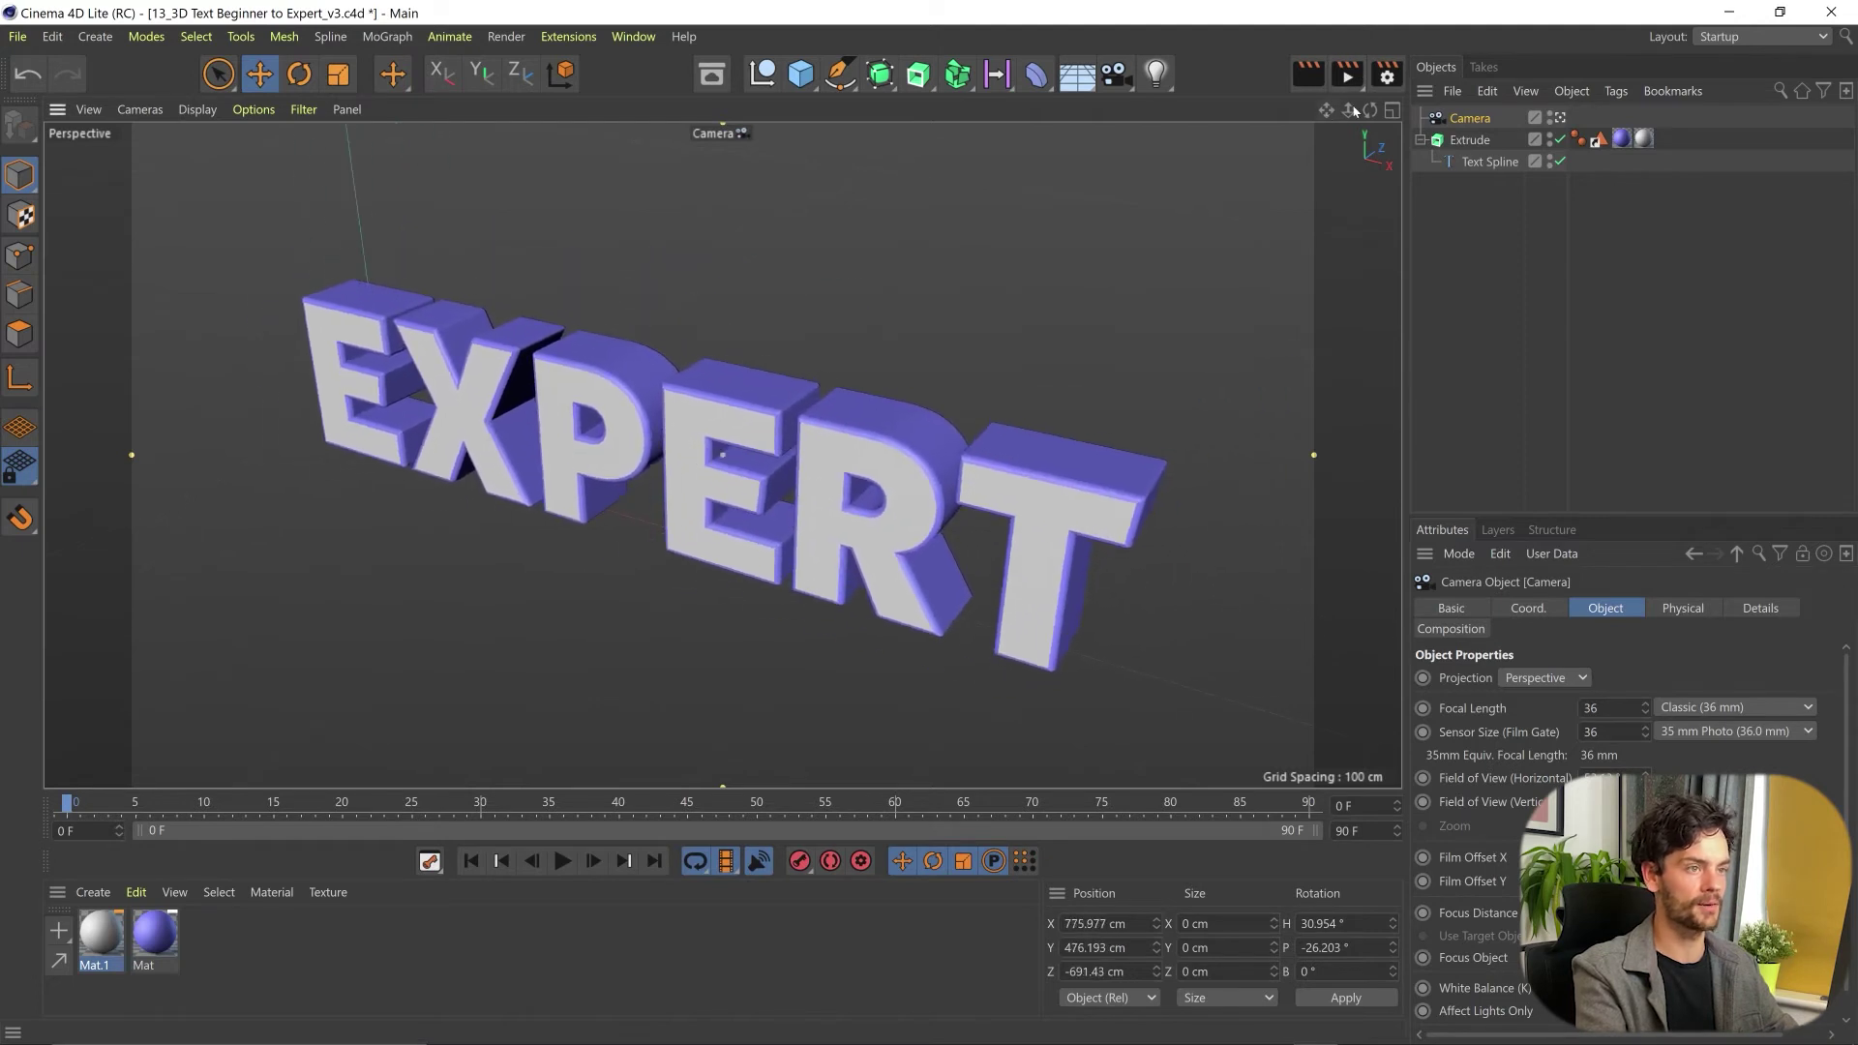
{"action": "left_click_drag", "start_coordinate": [1161, 232], "coordinate": [792, 450], "text": "alt"}
{"action": "scroll", "coordinate": [791, 455], "scroll_direction": "up", "scroll_amount": 2}
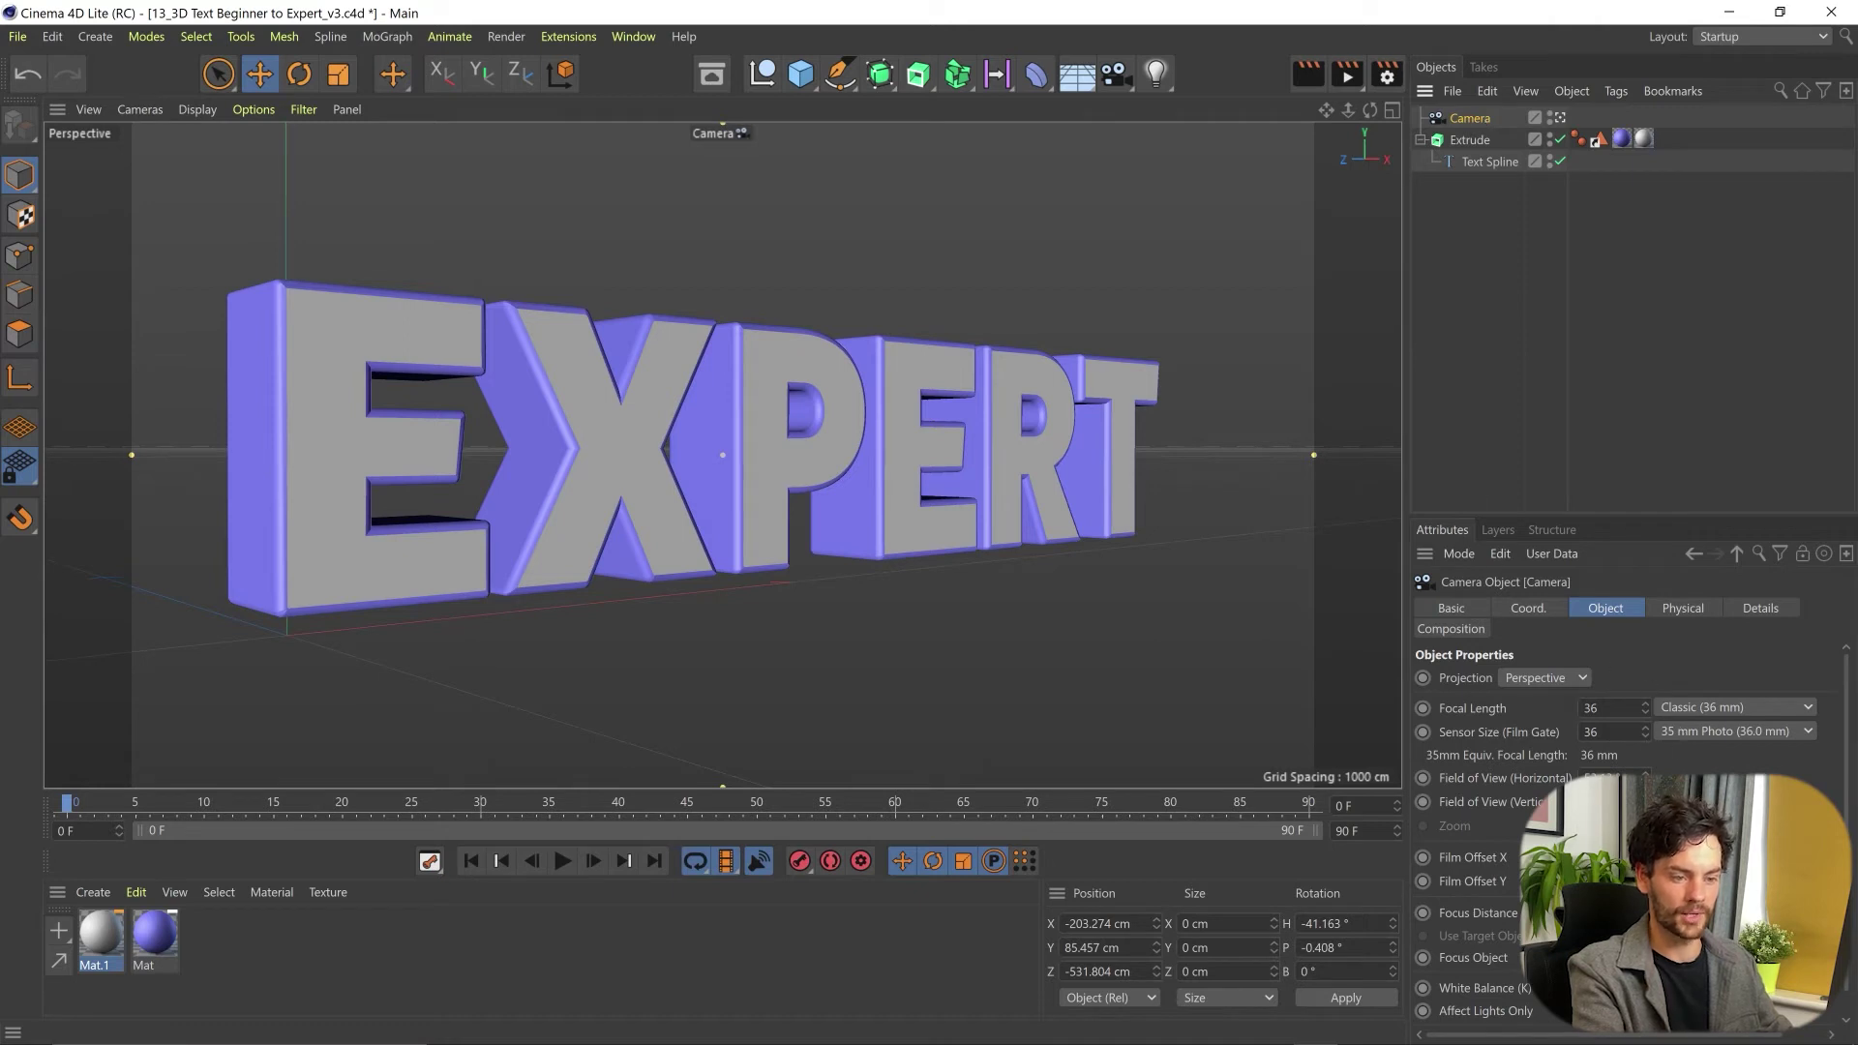
- Set the camera's focal length to 17.9 mm and refine the low-angle close-up framing
{"action": "mouse_move", "coordinate": [1645, 707]}
{"action": "left_mouse_down"}
{"action": "mouse_move", "coordinate": [1613, 724]}
{"action": "mouse_move", "coordinate": [1626, 714]}
{"action": "left_mouse_up"}
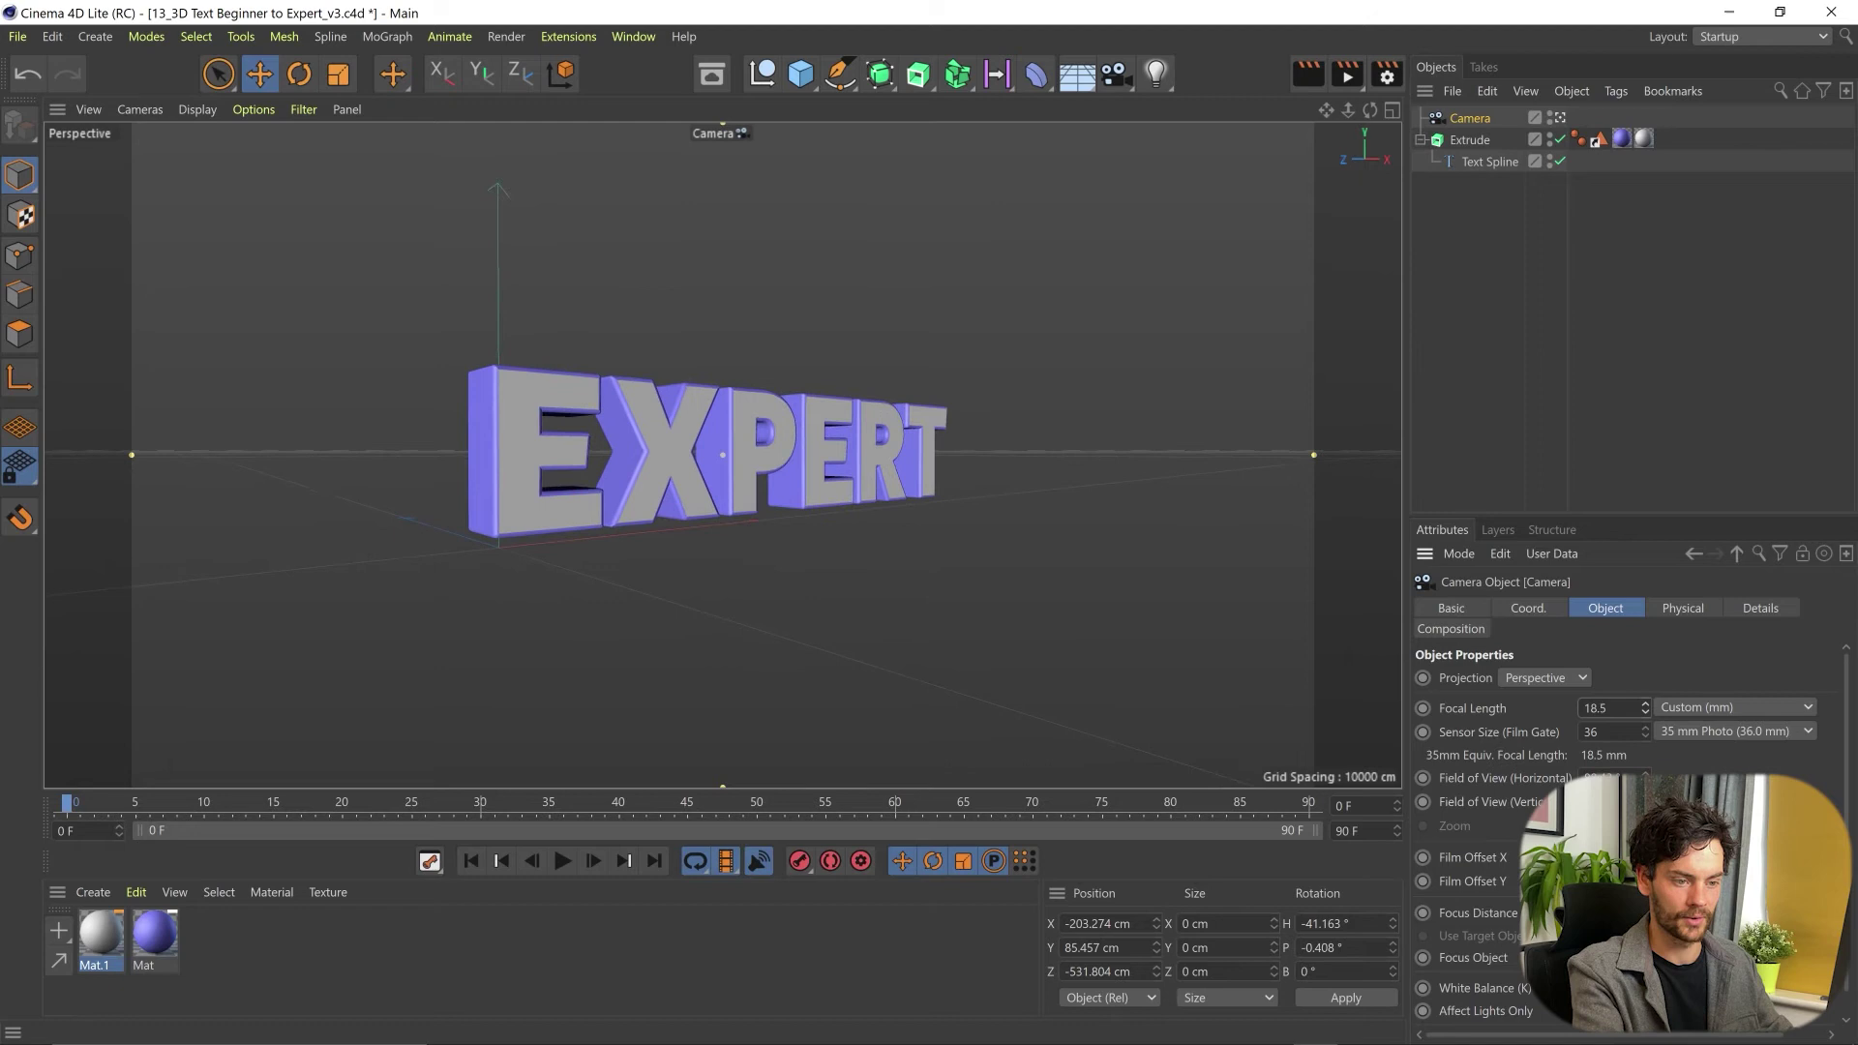
{"action": "scroll", "coordinate": [670, 456], "scroll_direction": "down", "scroll_amount": 2}
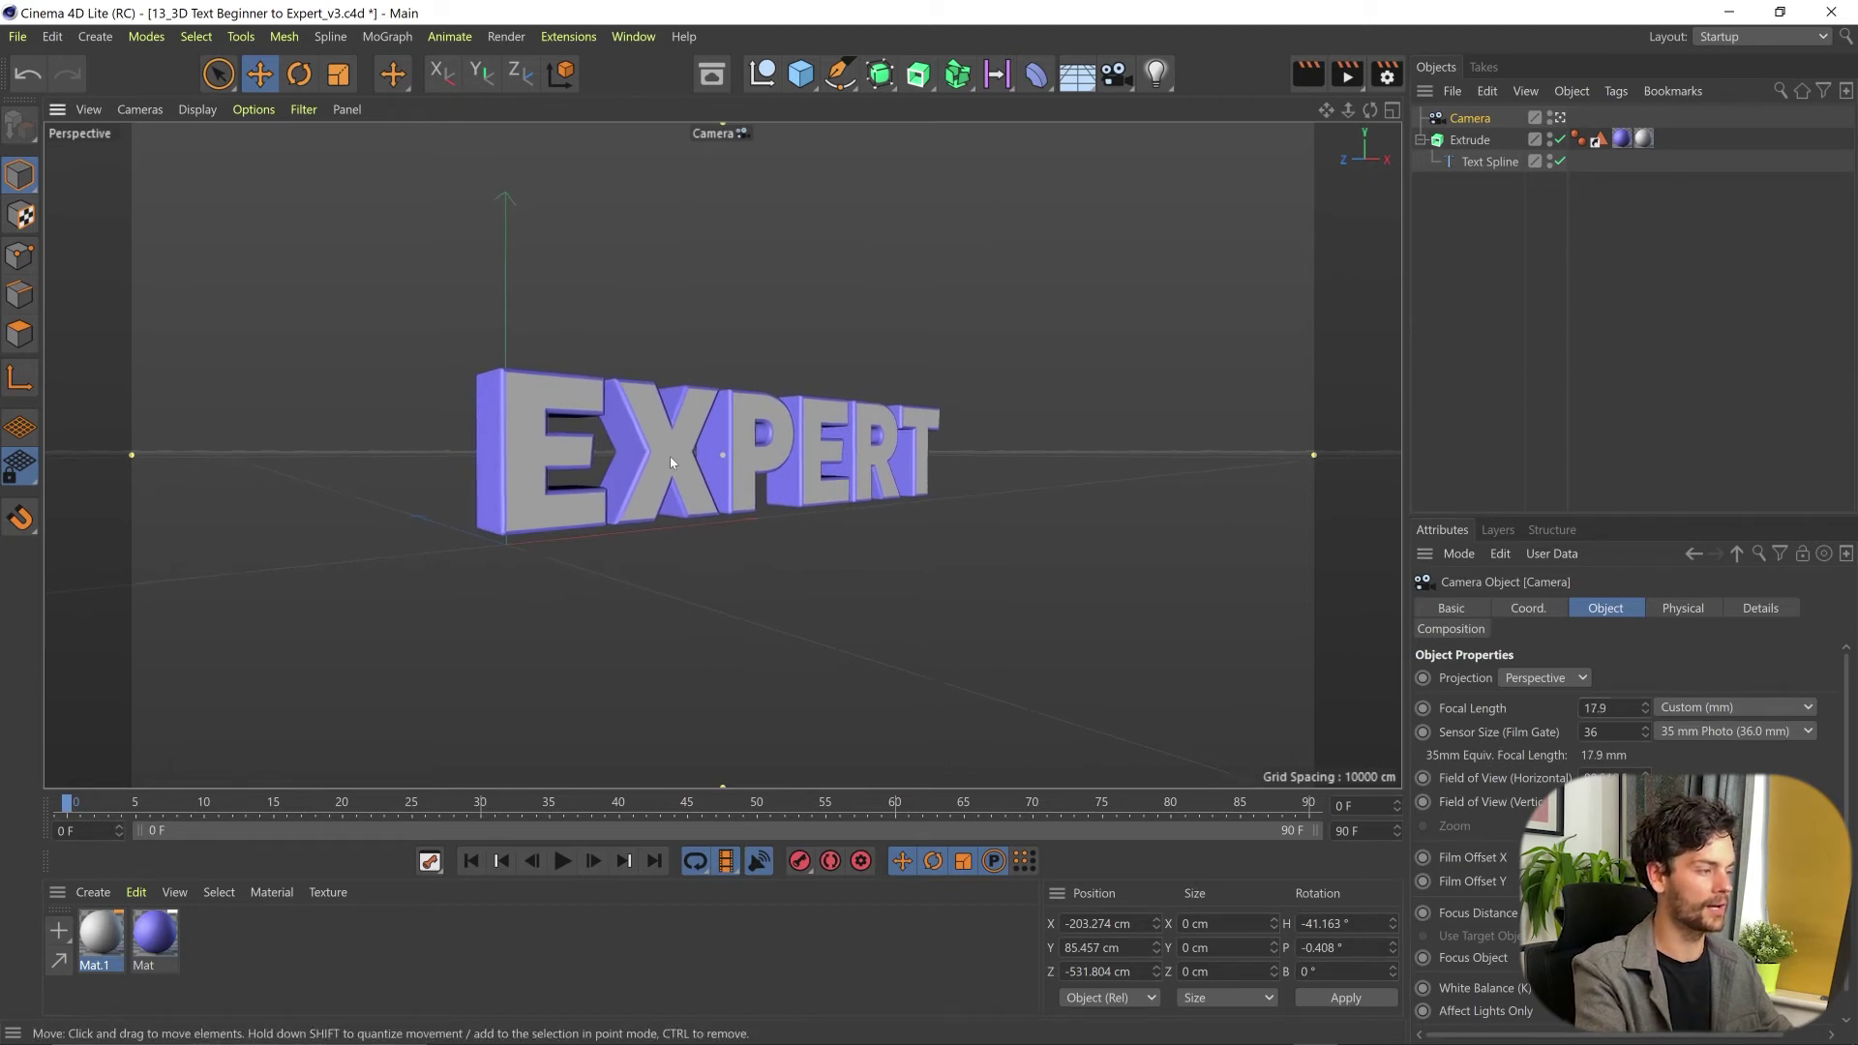
{"action": "scroll", "coordinate": [670, 456], "scroll_direction": "up", "scroll_amount": 5}
{"action": "scroll", "coordinate": [689, 409], "scroll_direction": "down", "scroll_amount": 4}
{"action": "scroll", "coordinate": [739, 461], "scroll_direction": "up", "scroll_amount": 2}
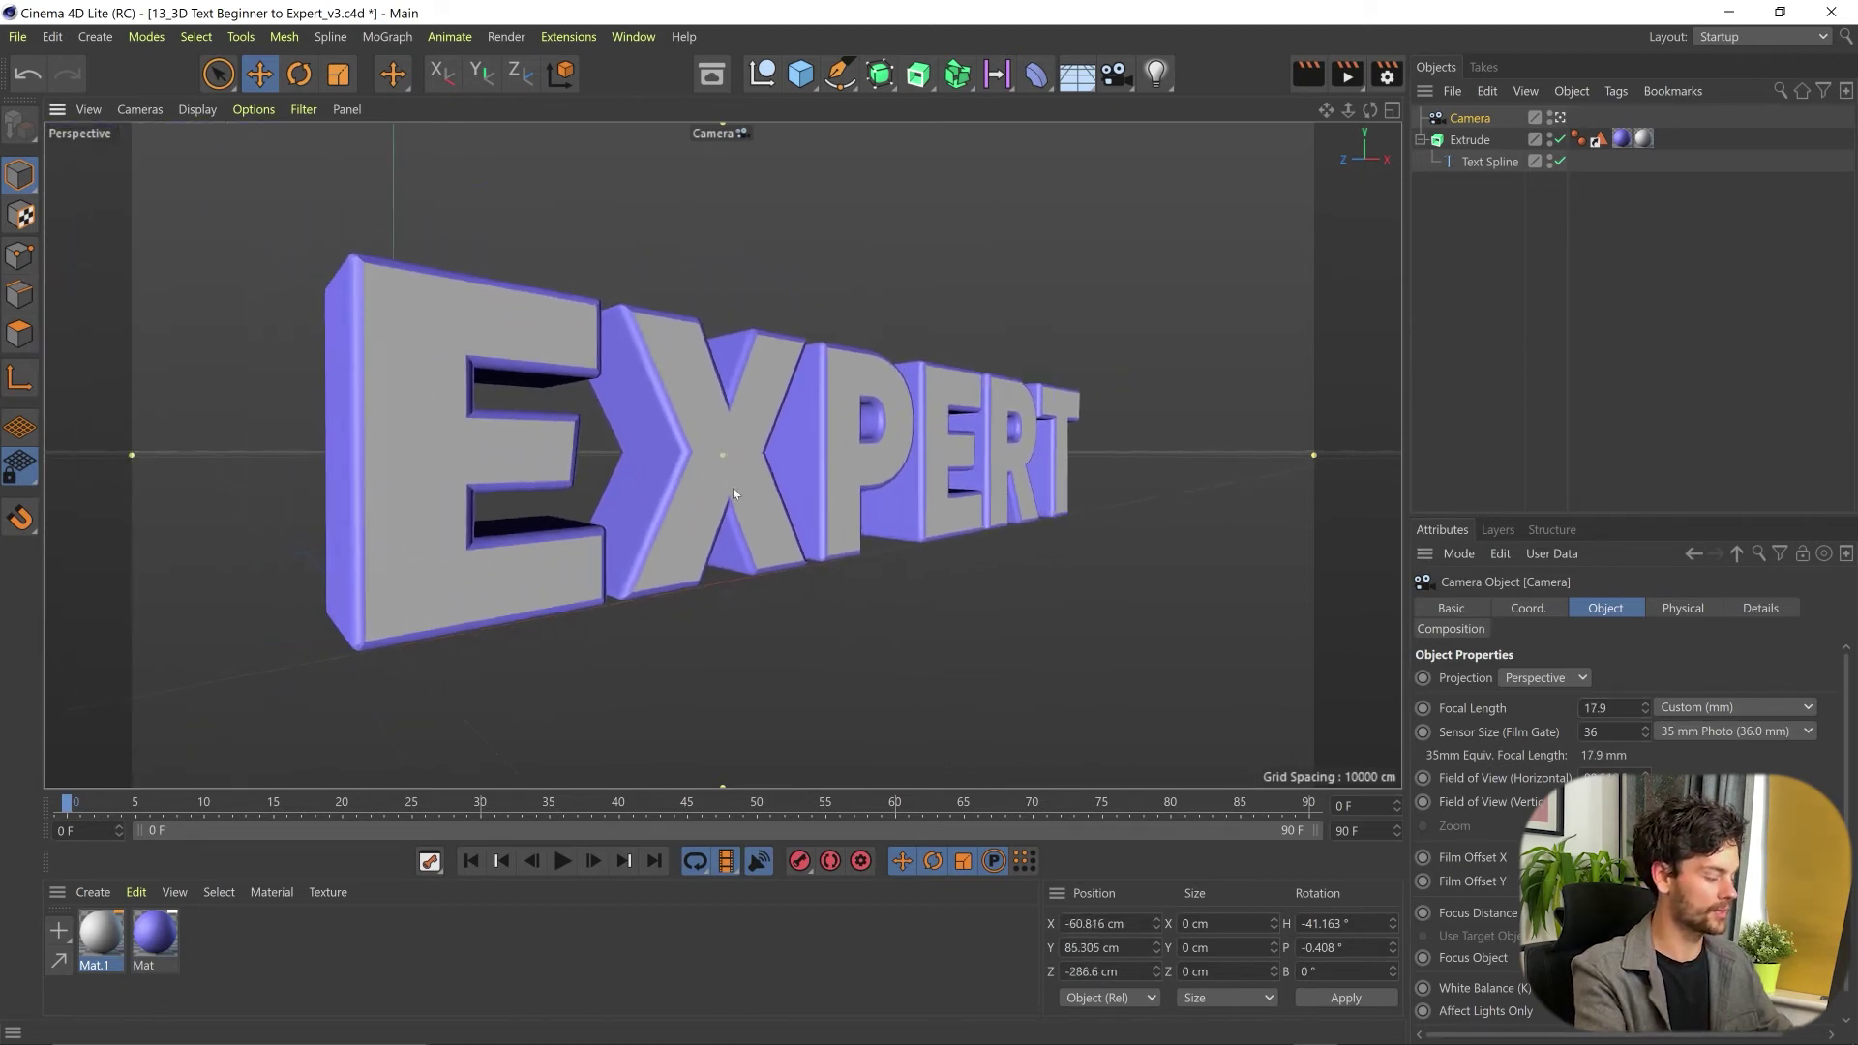
{"action": "left_click_drag", "start_coordinate": [728, 473], "coordinate": [770, 411], "text": "alt"}
{"action": "scroll", "coordinate": [738, 455], "scroll_direction": "up", "scroll_amount": 4}
{"action": "scroll", "coordinate": [771, 410], "scroll_direction": "up", "scroll_amount": 3}
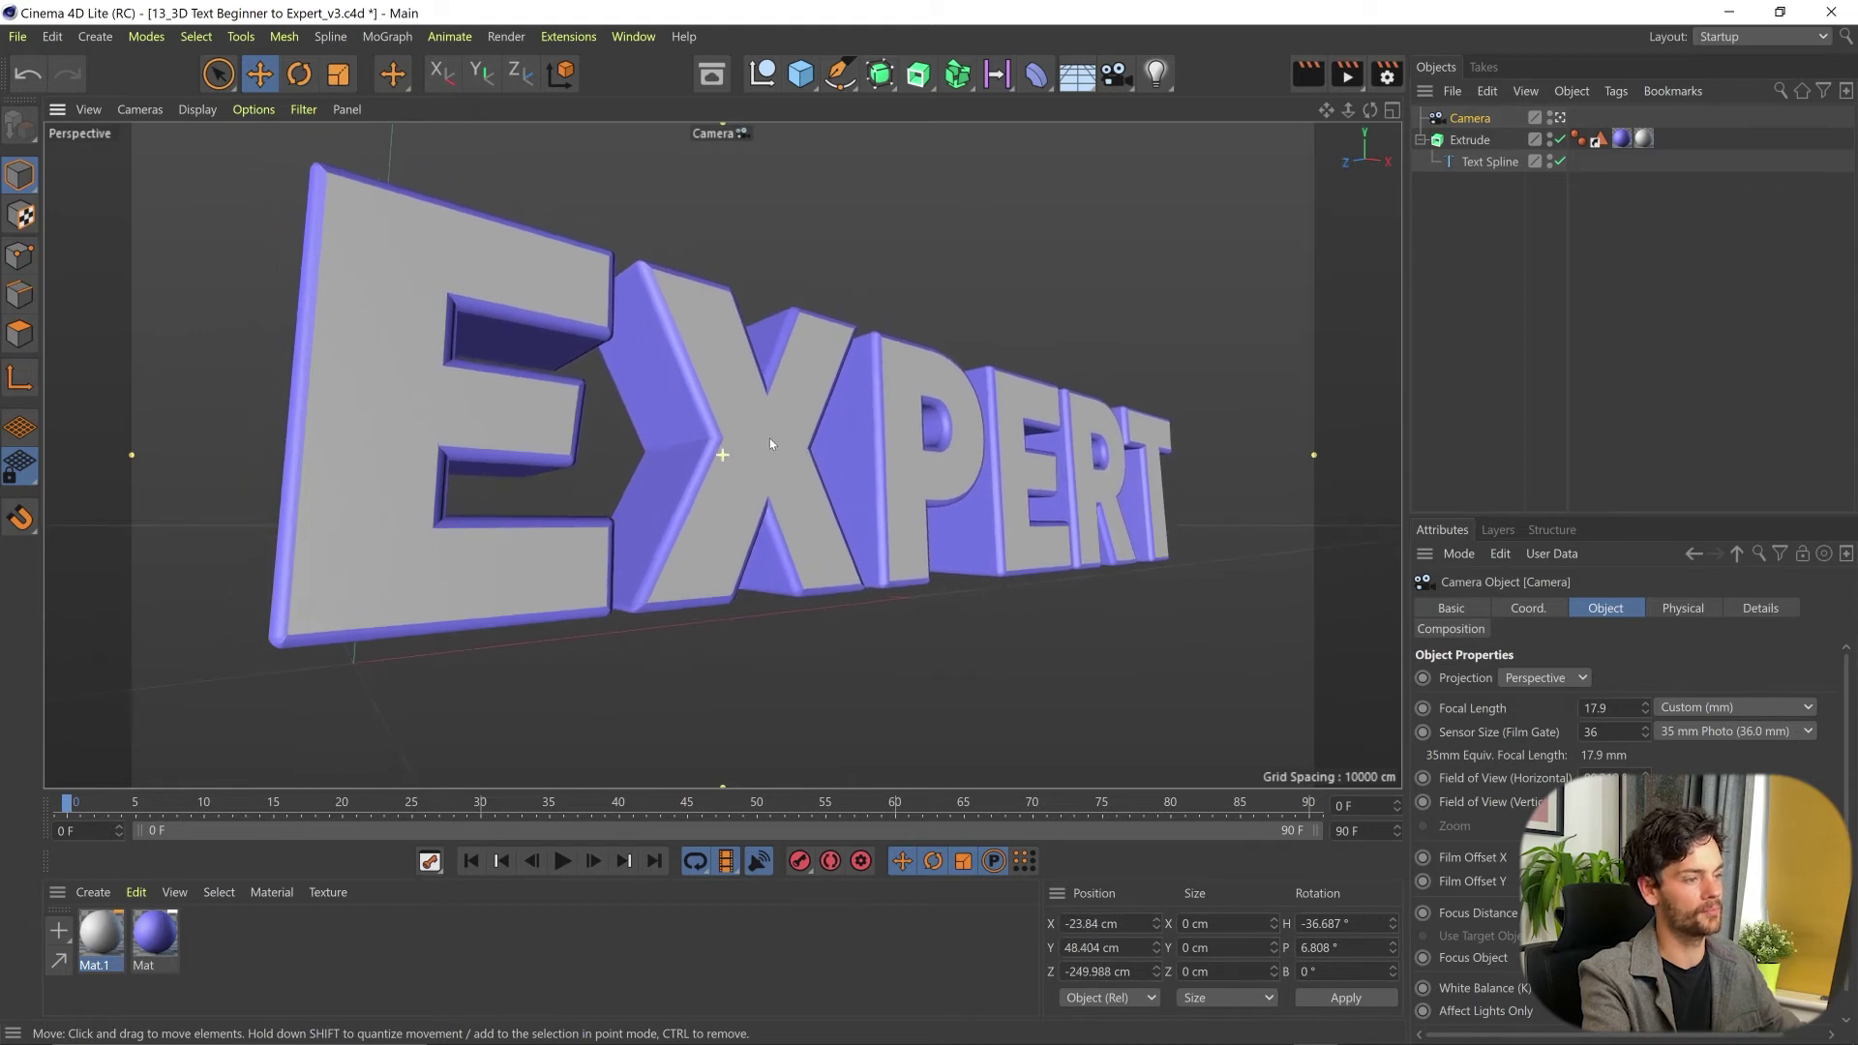
{"action": "scroll", "coordinate": [769, 431], "scroll_direction": "down", "scroll_amount": 1}
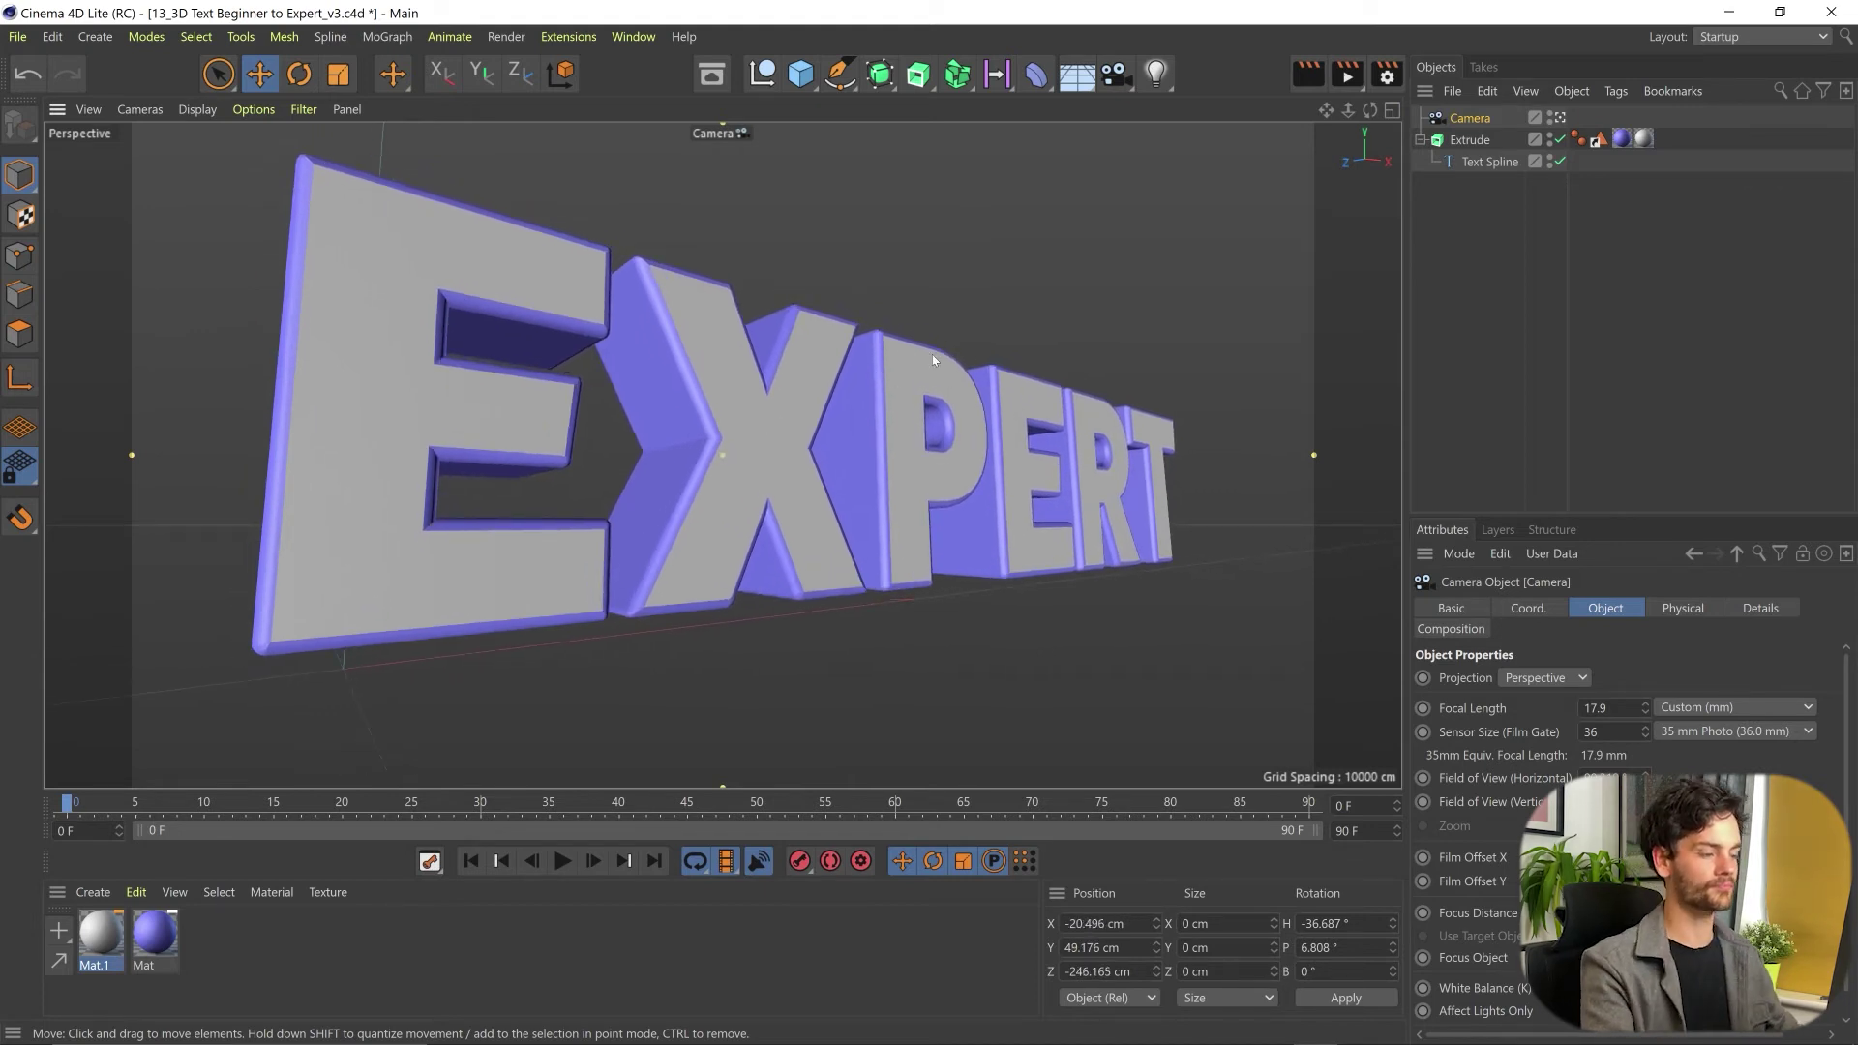
- Deselect the camera and save the scene
{"action": "left_click", "coordinate": [1690, 232]}
{"action": "key", "text": "ctrl+s"}
{"action": "mouse_move", "coordinate": [1401, 1031]}
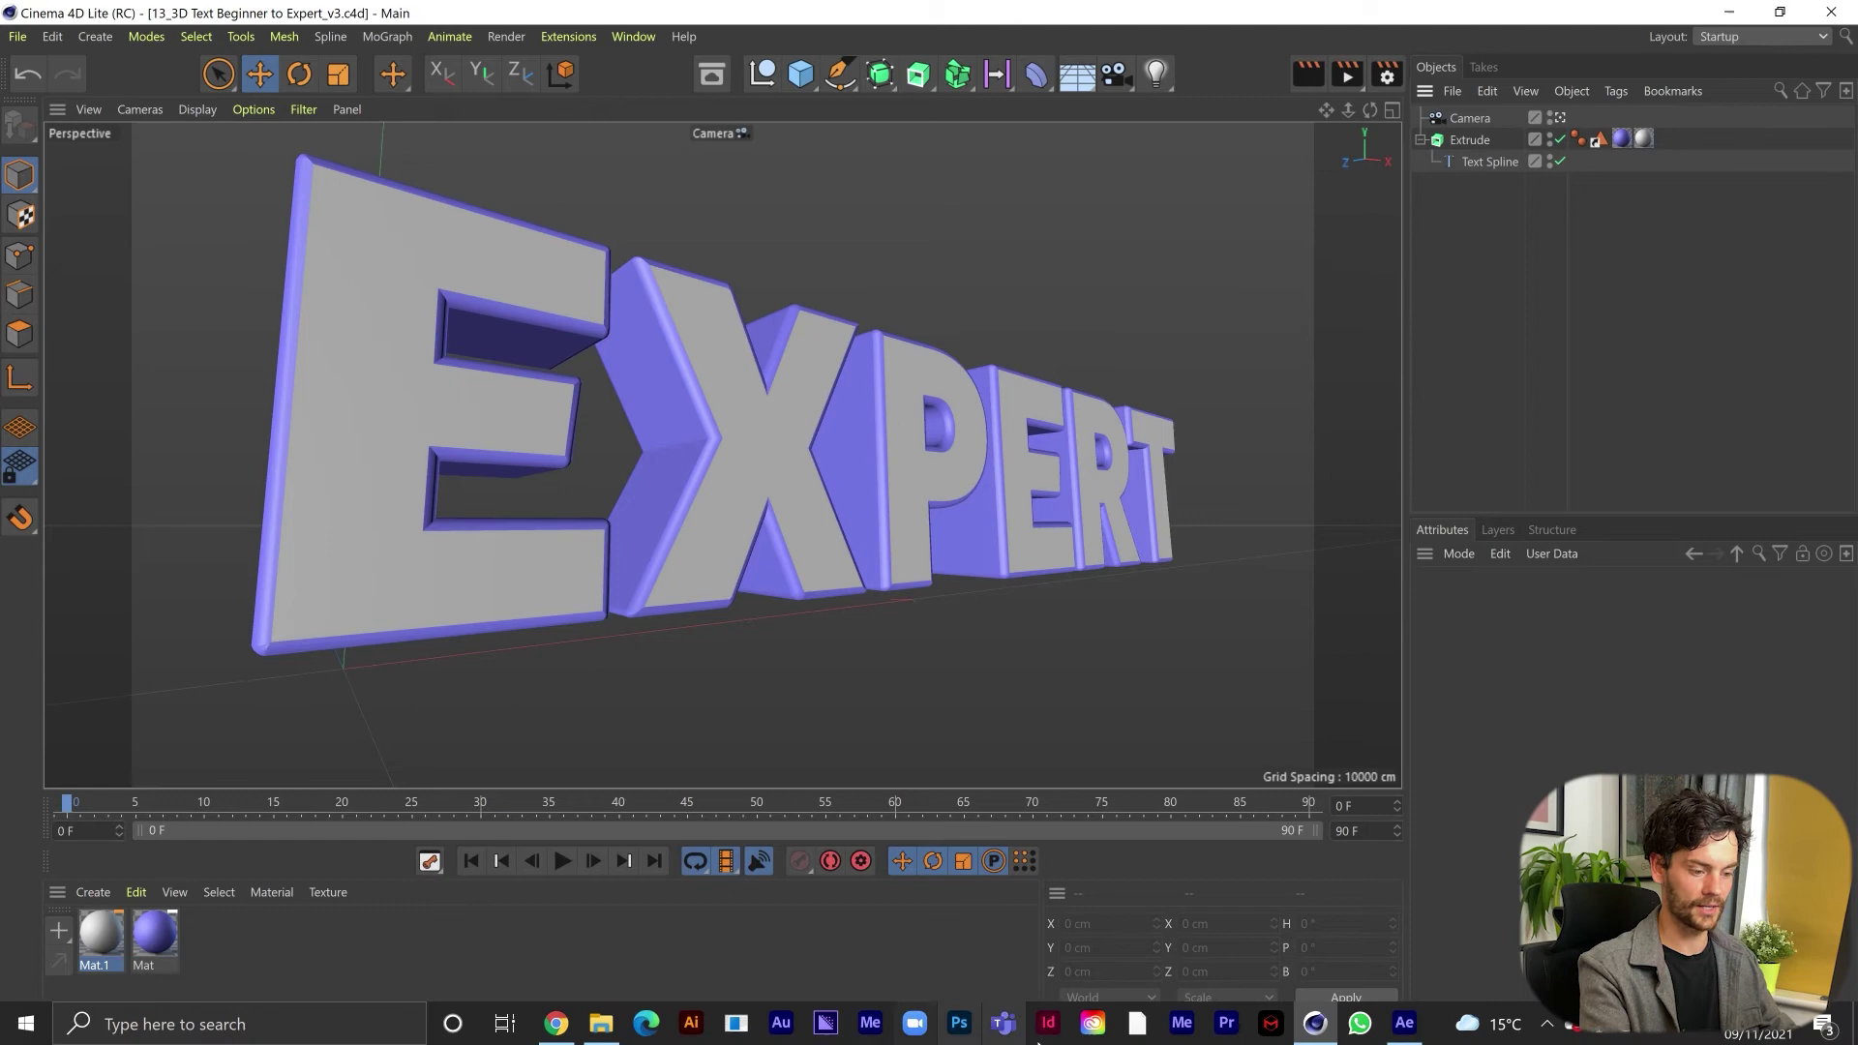
{"action": "left_click", "coordinate": [1401, 1031]}
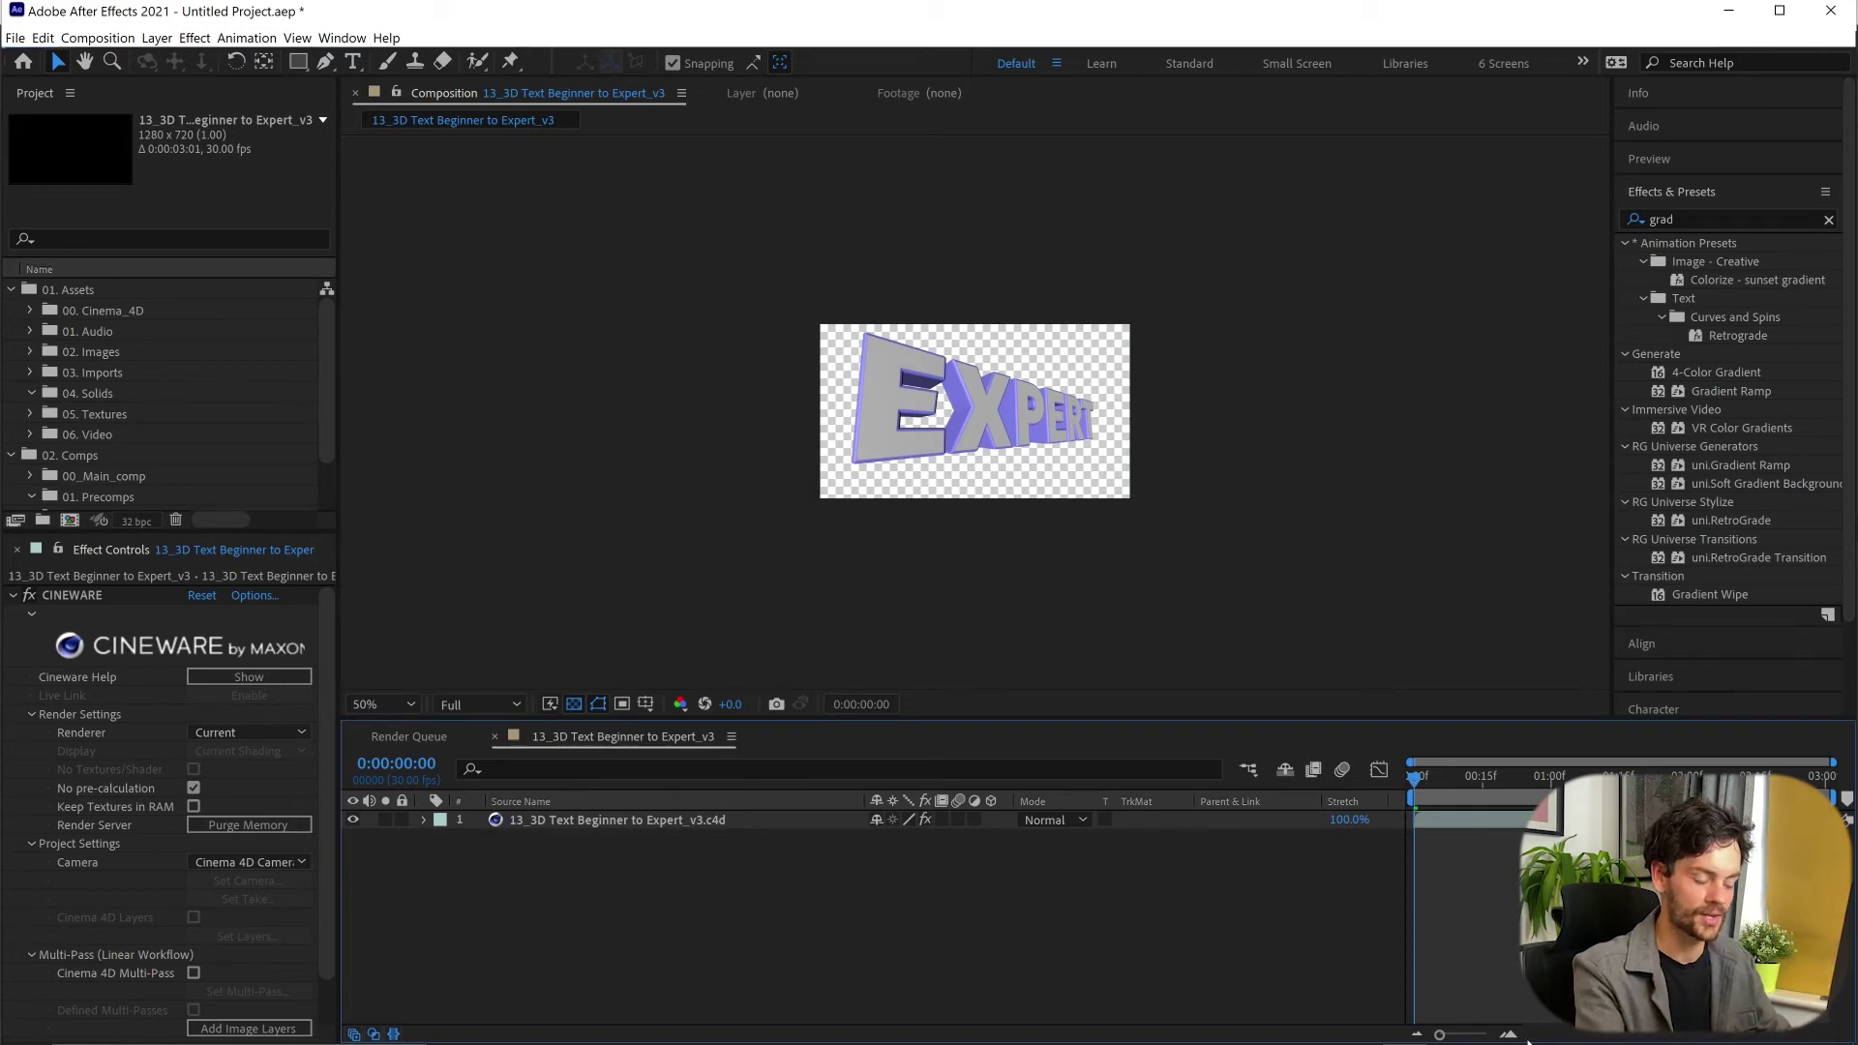
{"action": "left_click", "coordinate": [1314, 1023]}
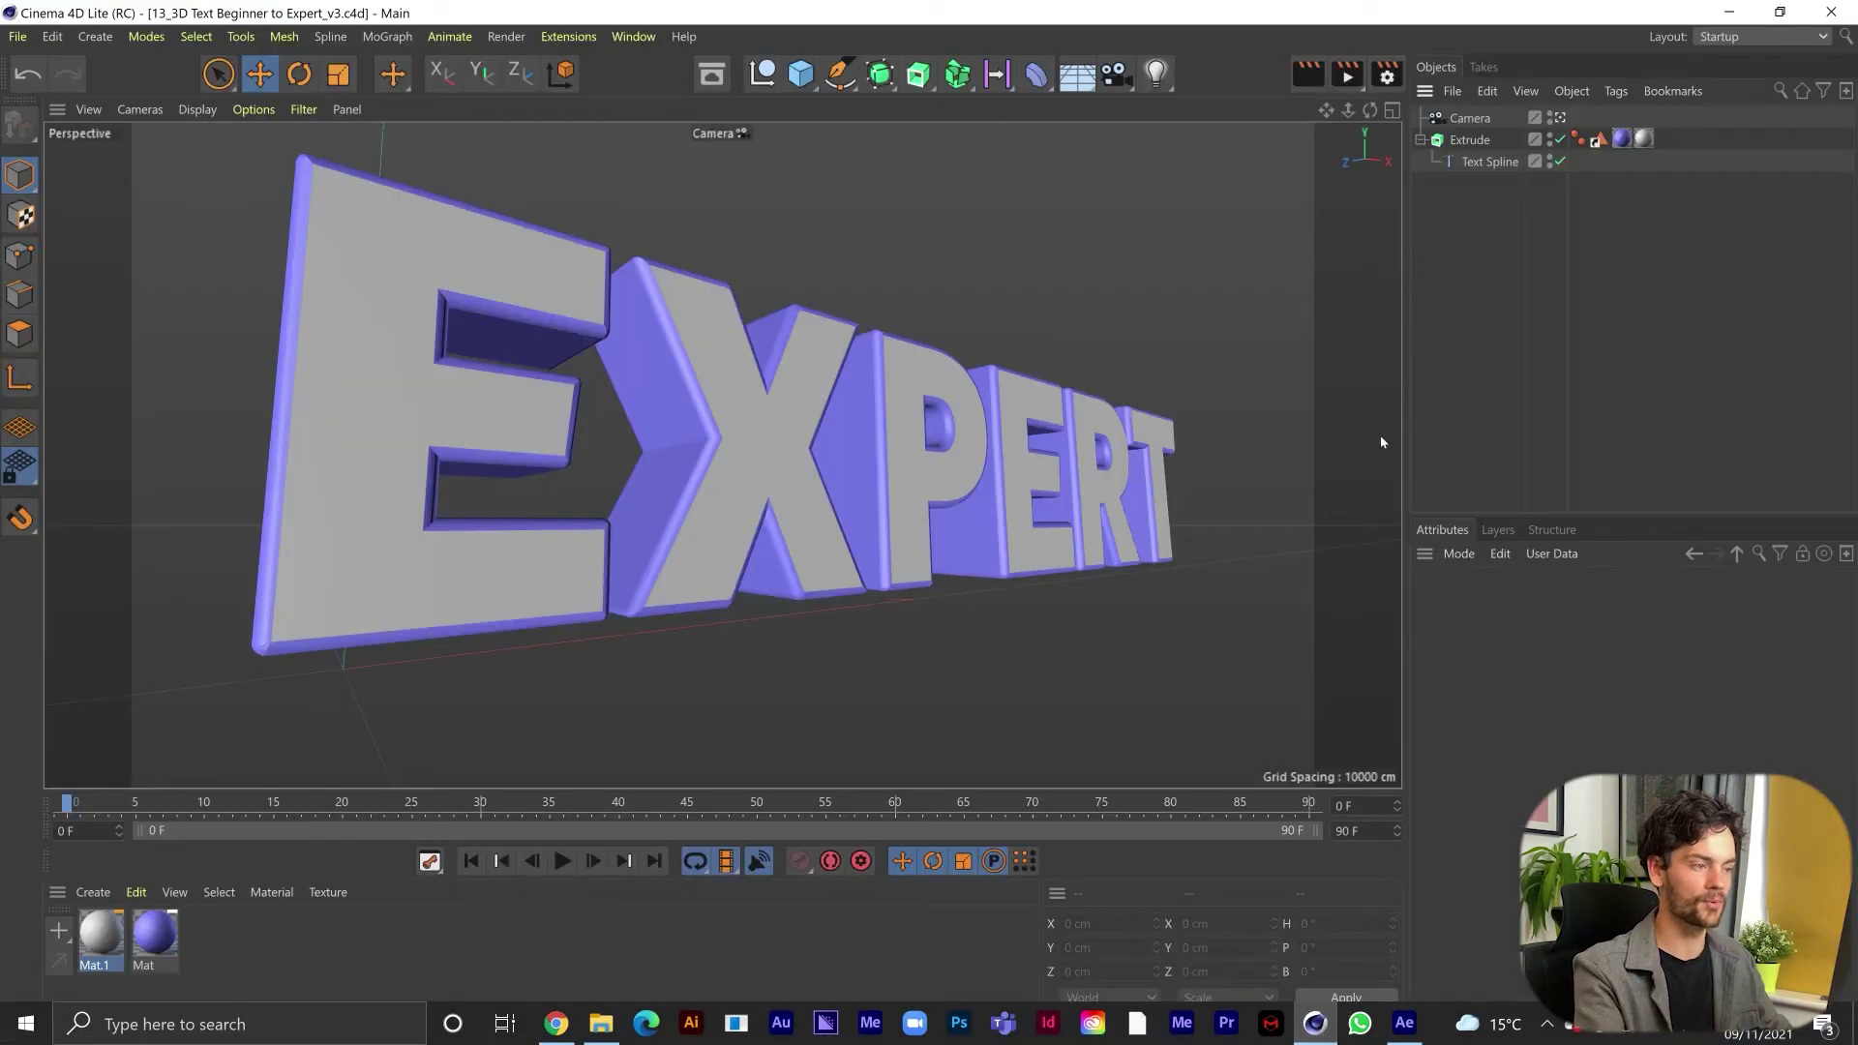
- Add a Light object to the scene and save it
{"action": "left_click", "coordinate": [1156, 76]}
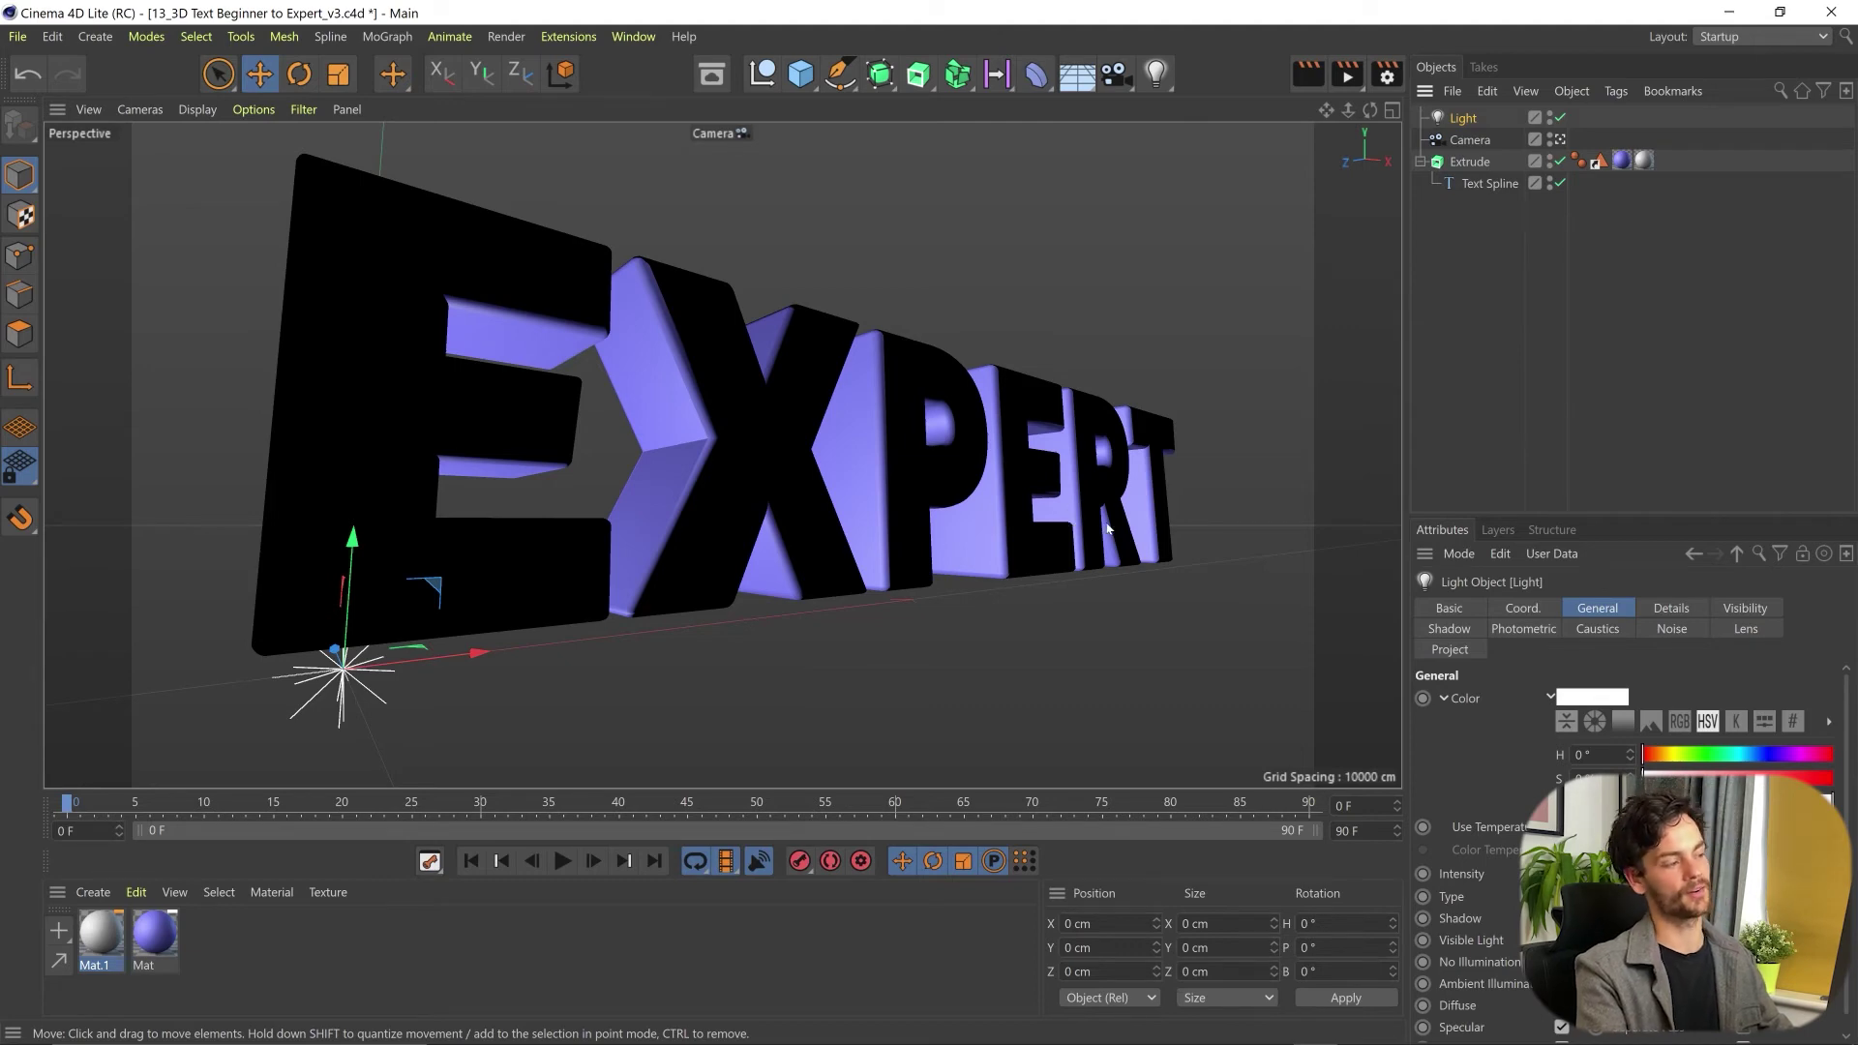
{"action": "key", "text": "ctrl+s"}
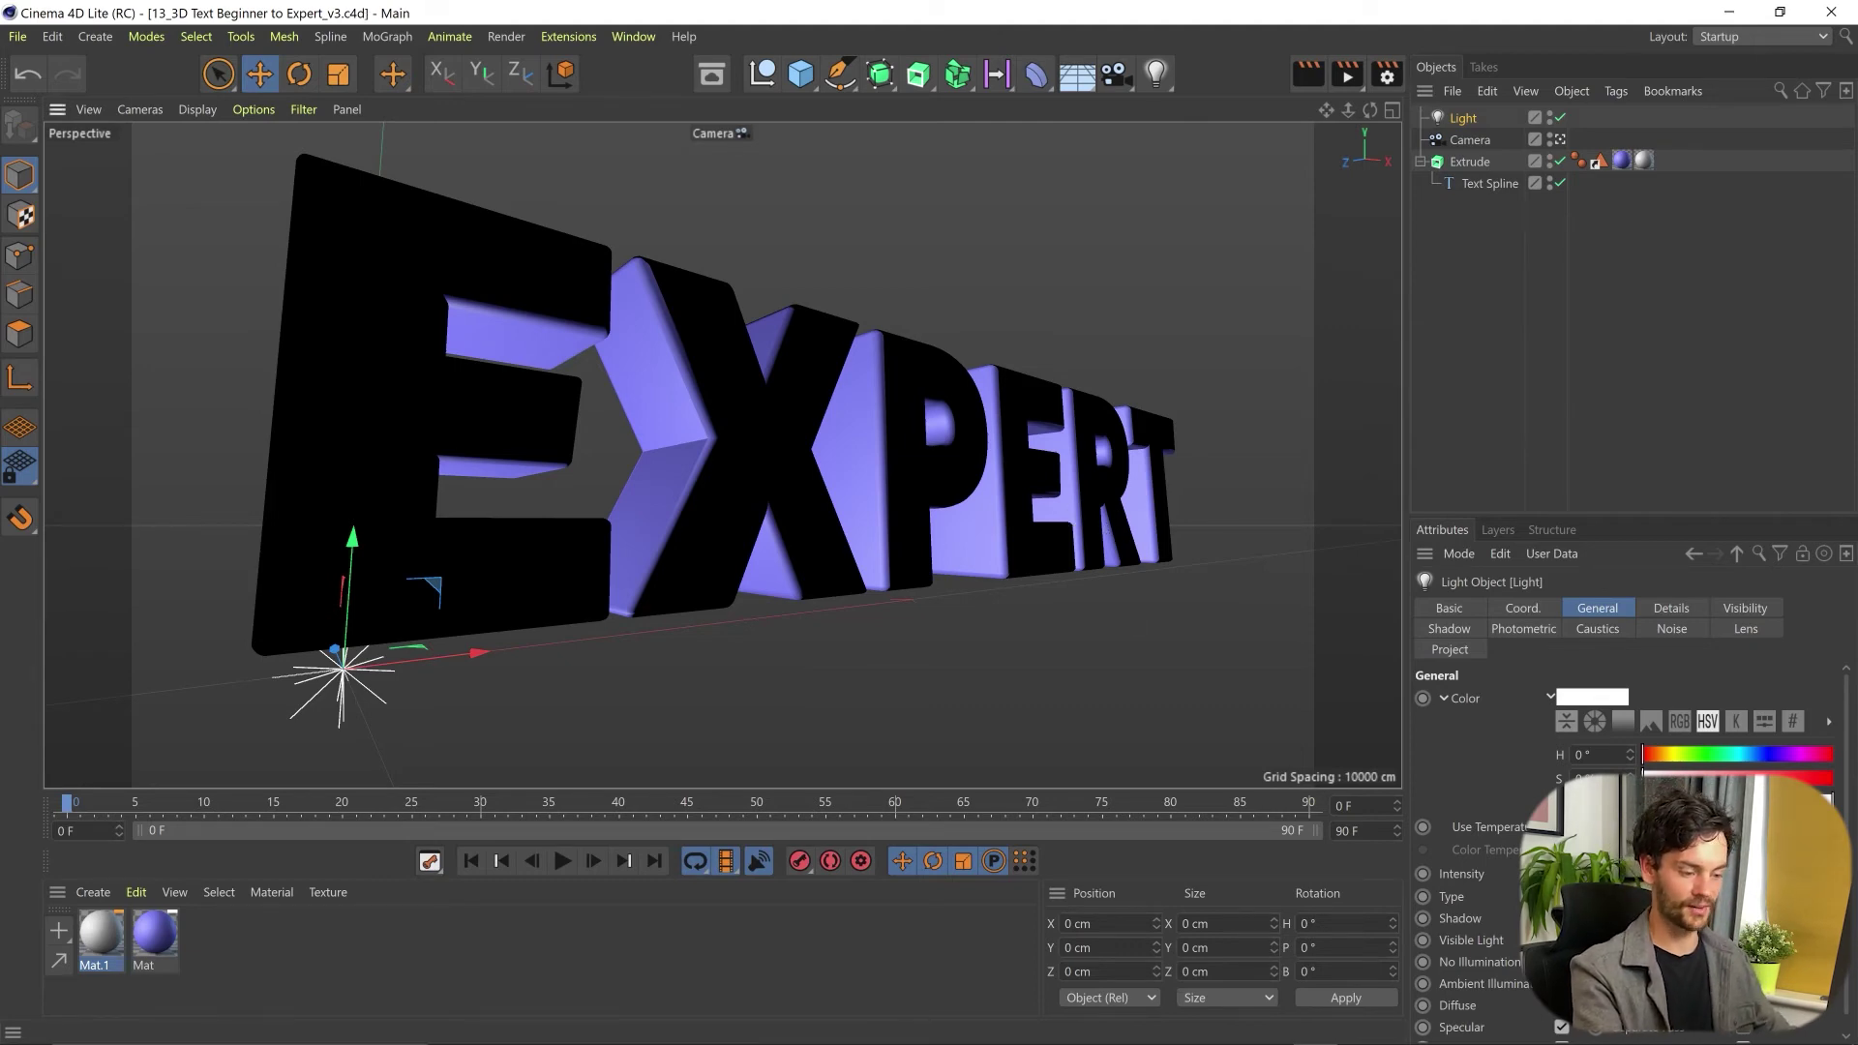
- Check the lit EXPERT with dark fronts and blue sides in After Effects, then return
{"action": "left_click", "coordinate": [1411, 1025]}
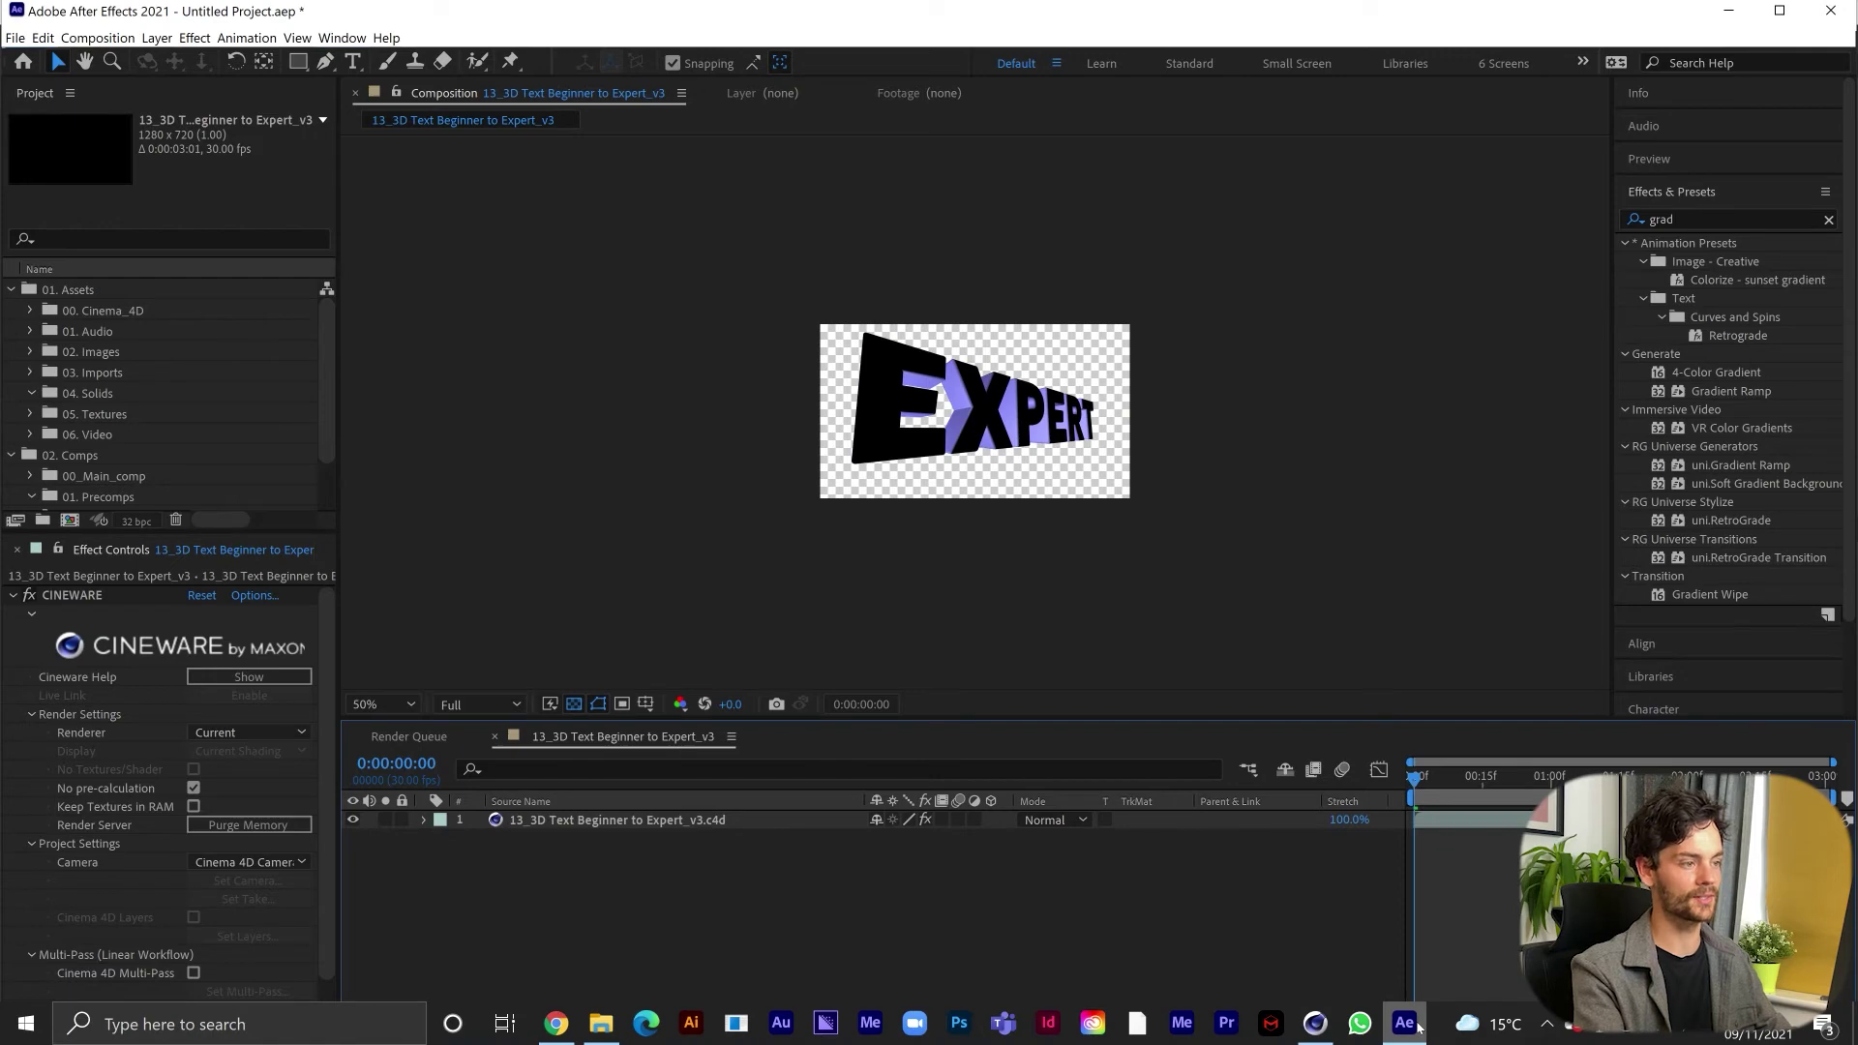
{"action": "left_click", "coordinate": [1316, 1024]}
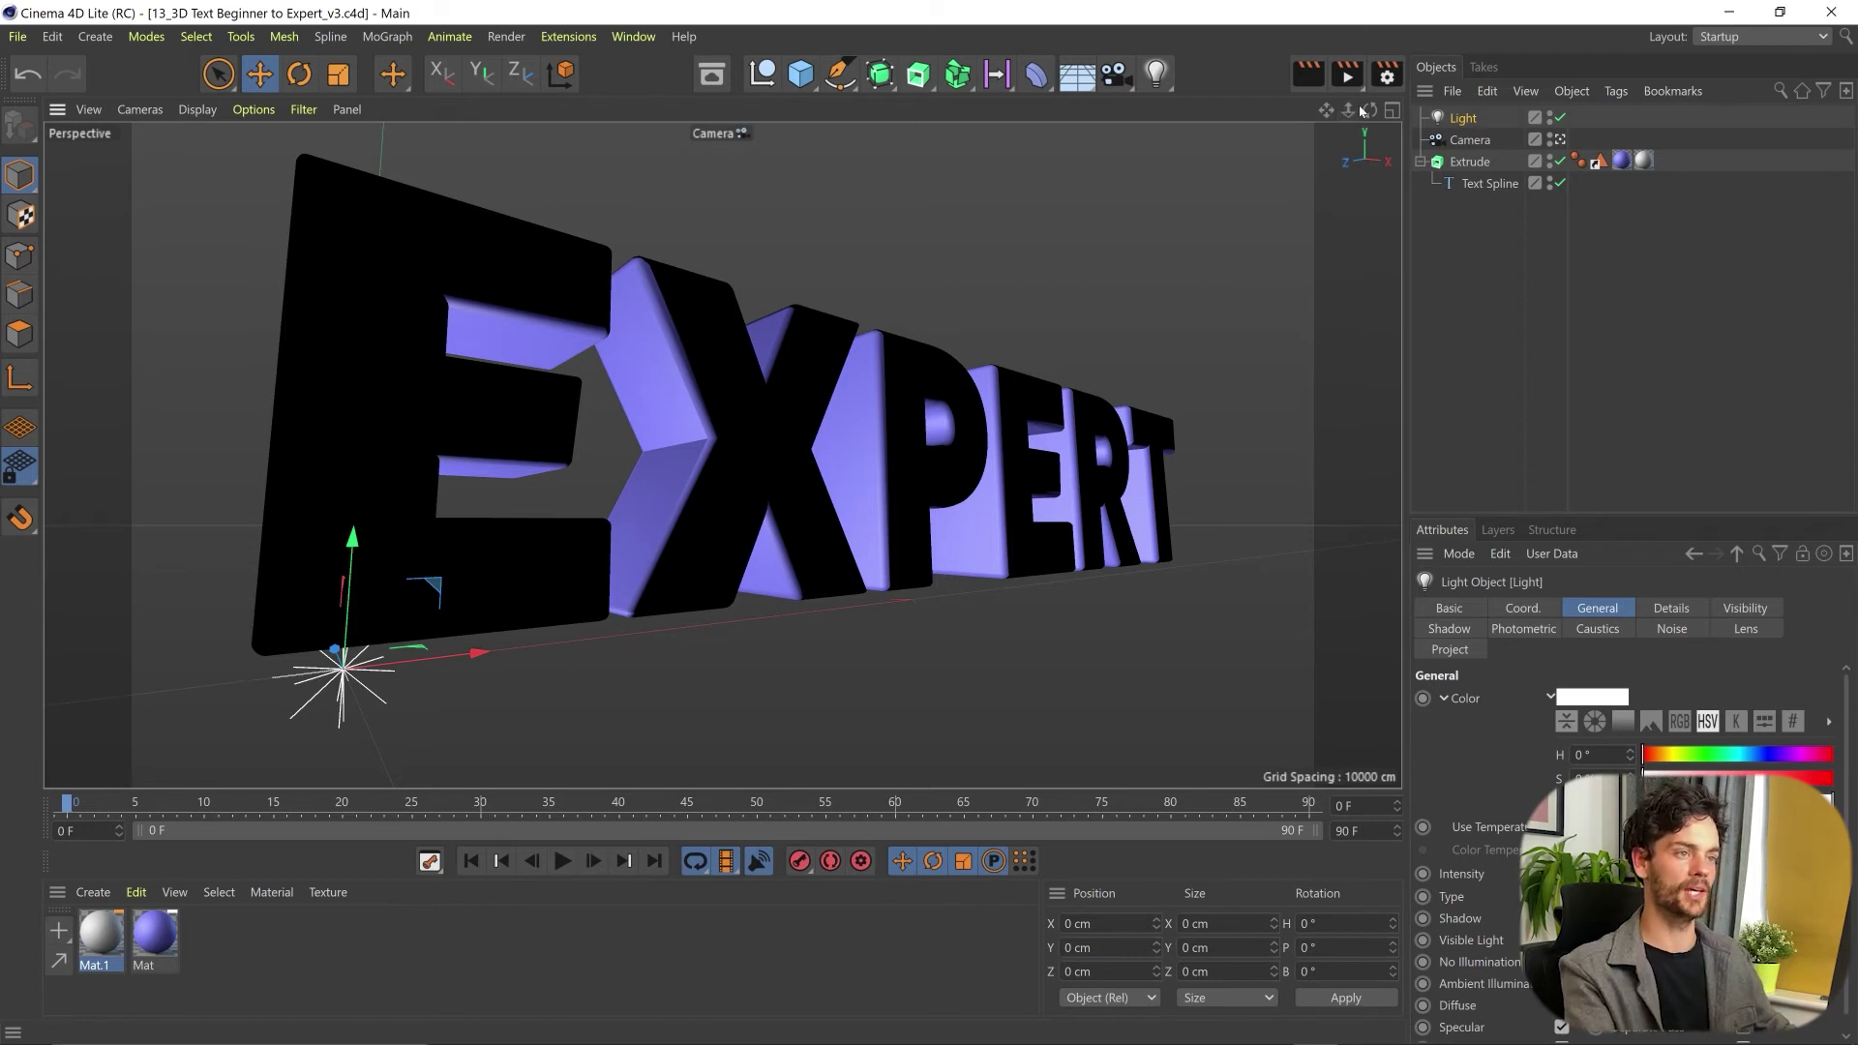
- Fill the viewport with an Interactive Render Region and move the light to X -37.444, Z -89.732 cm
{"action": "left_click", "coordinate": [1349, 77]}
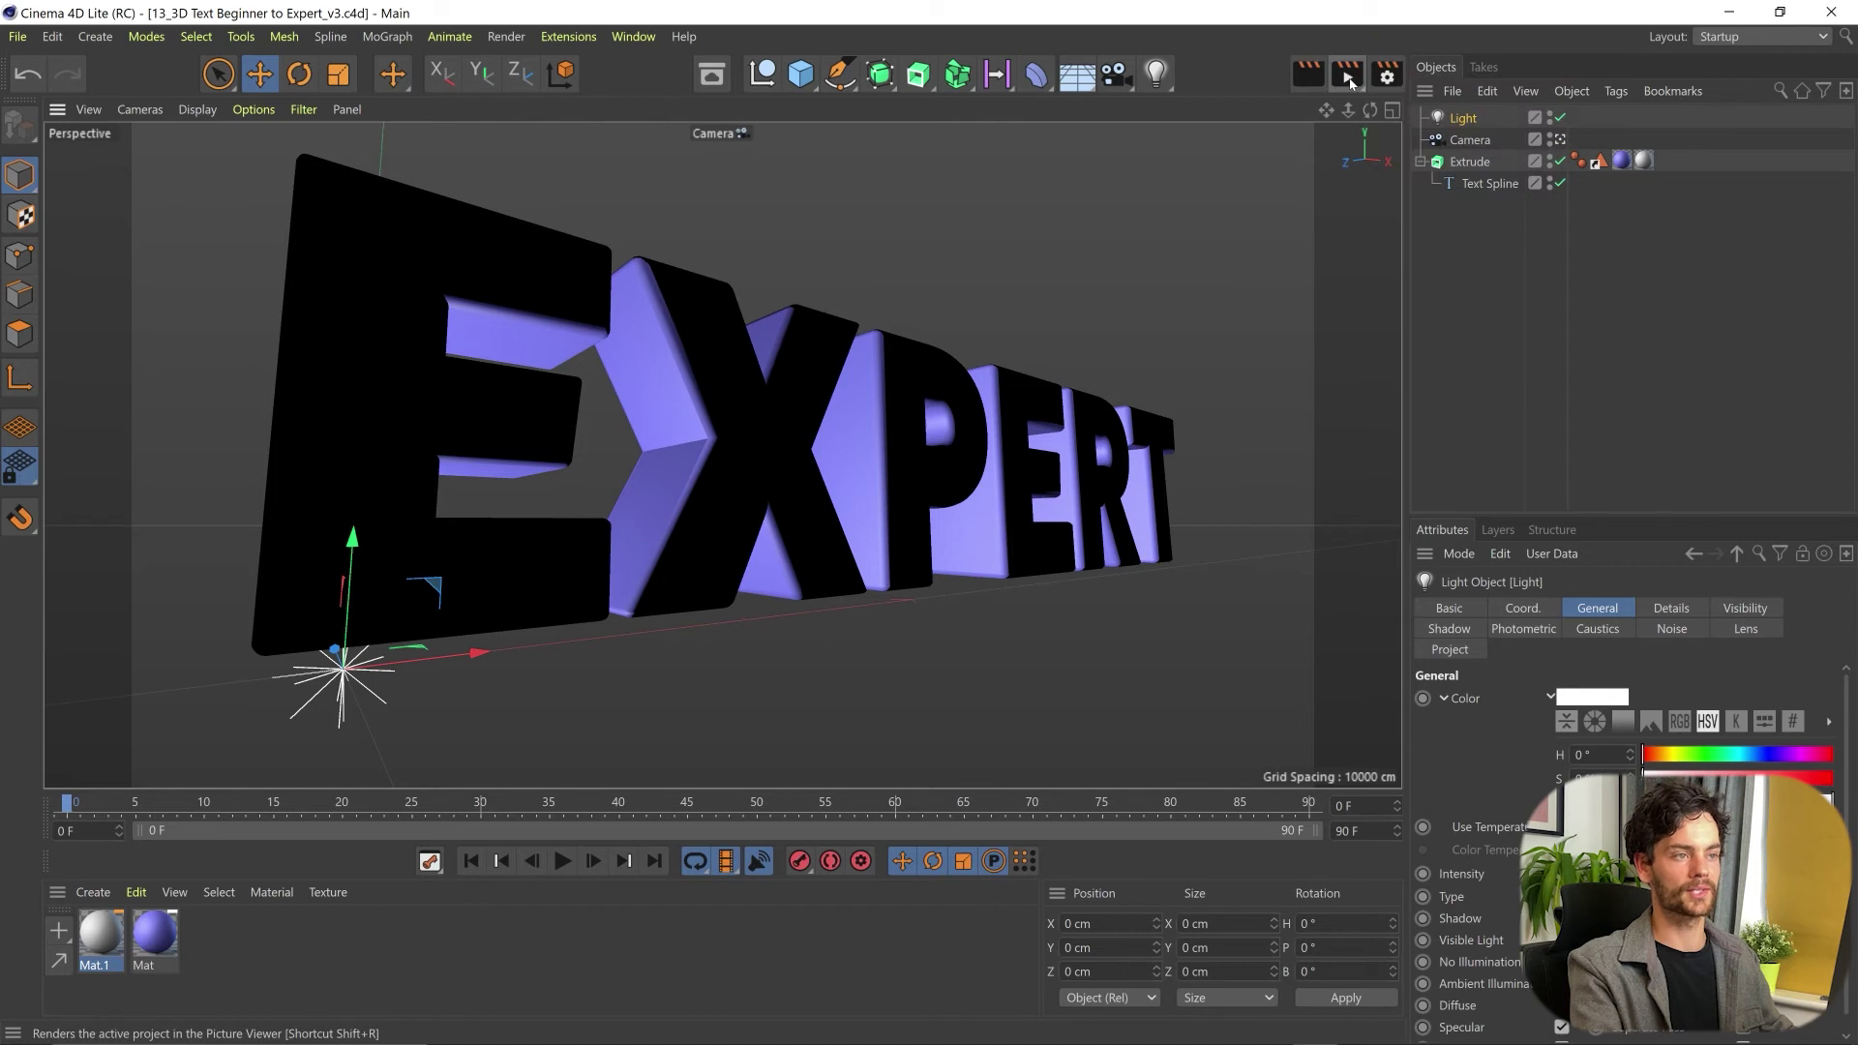
{"action": "left_click", "coordinate": [1349, 76]}
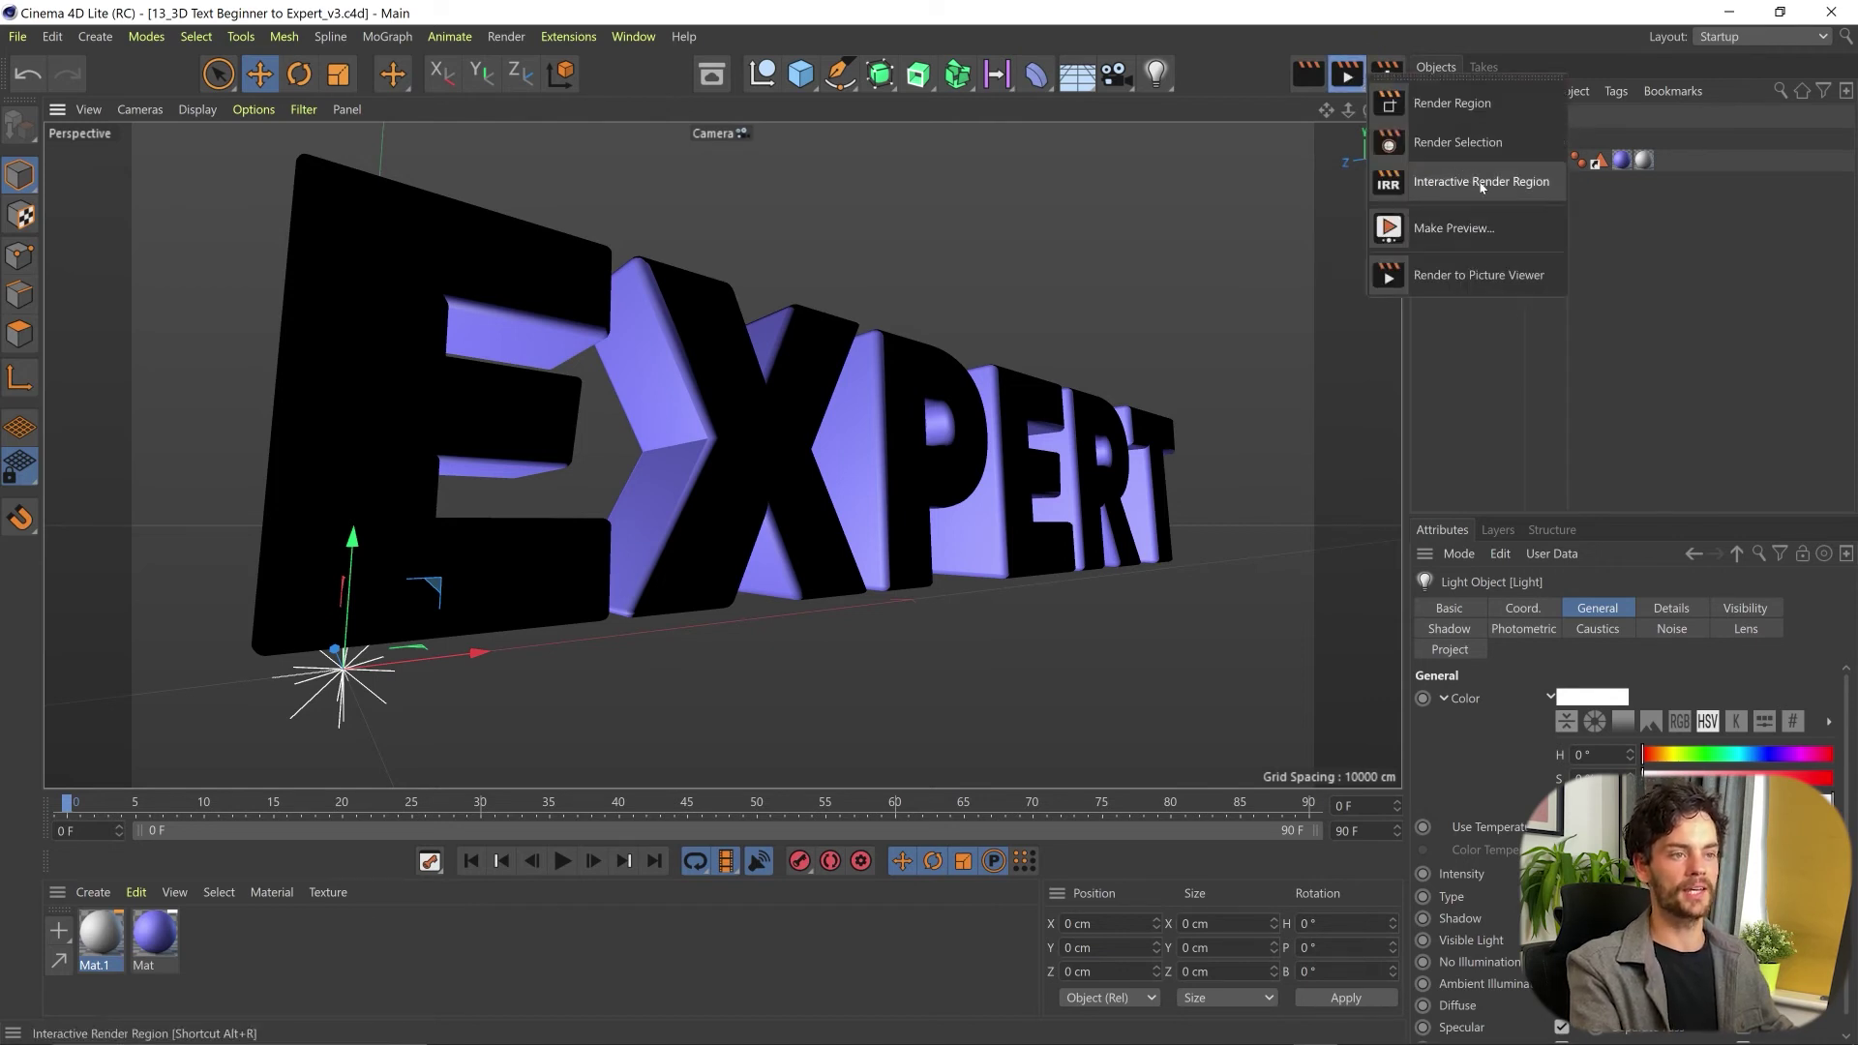
{"action": "left_click", "coordinate": [1481, 184]}
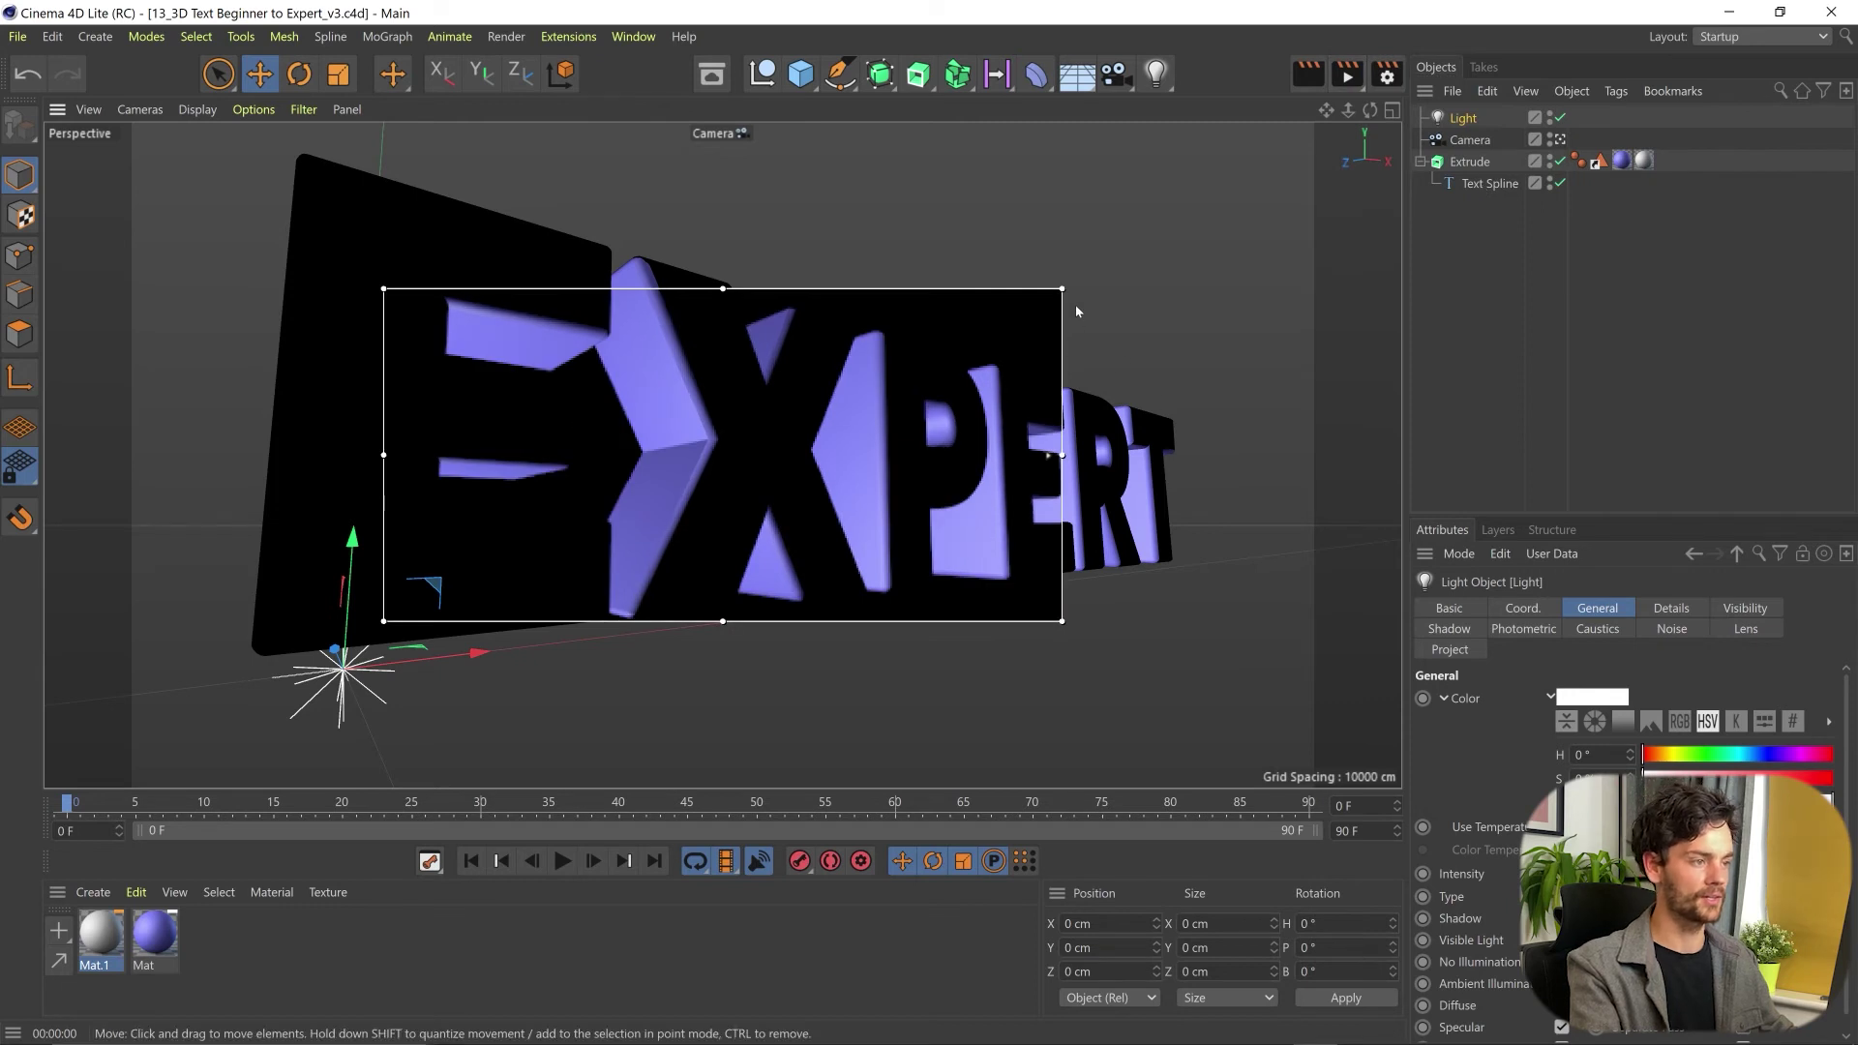
{"action": "left_click_drag", "start_coordinate": [1062, 288], "coordinate": [1400, 123]}
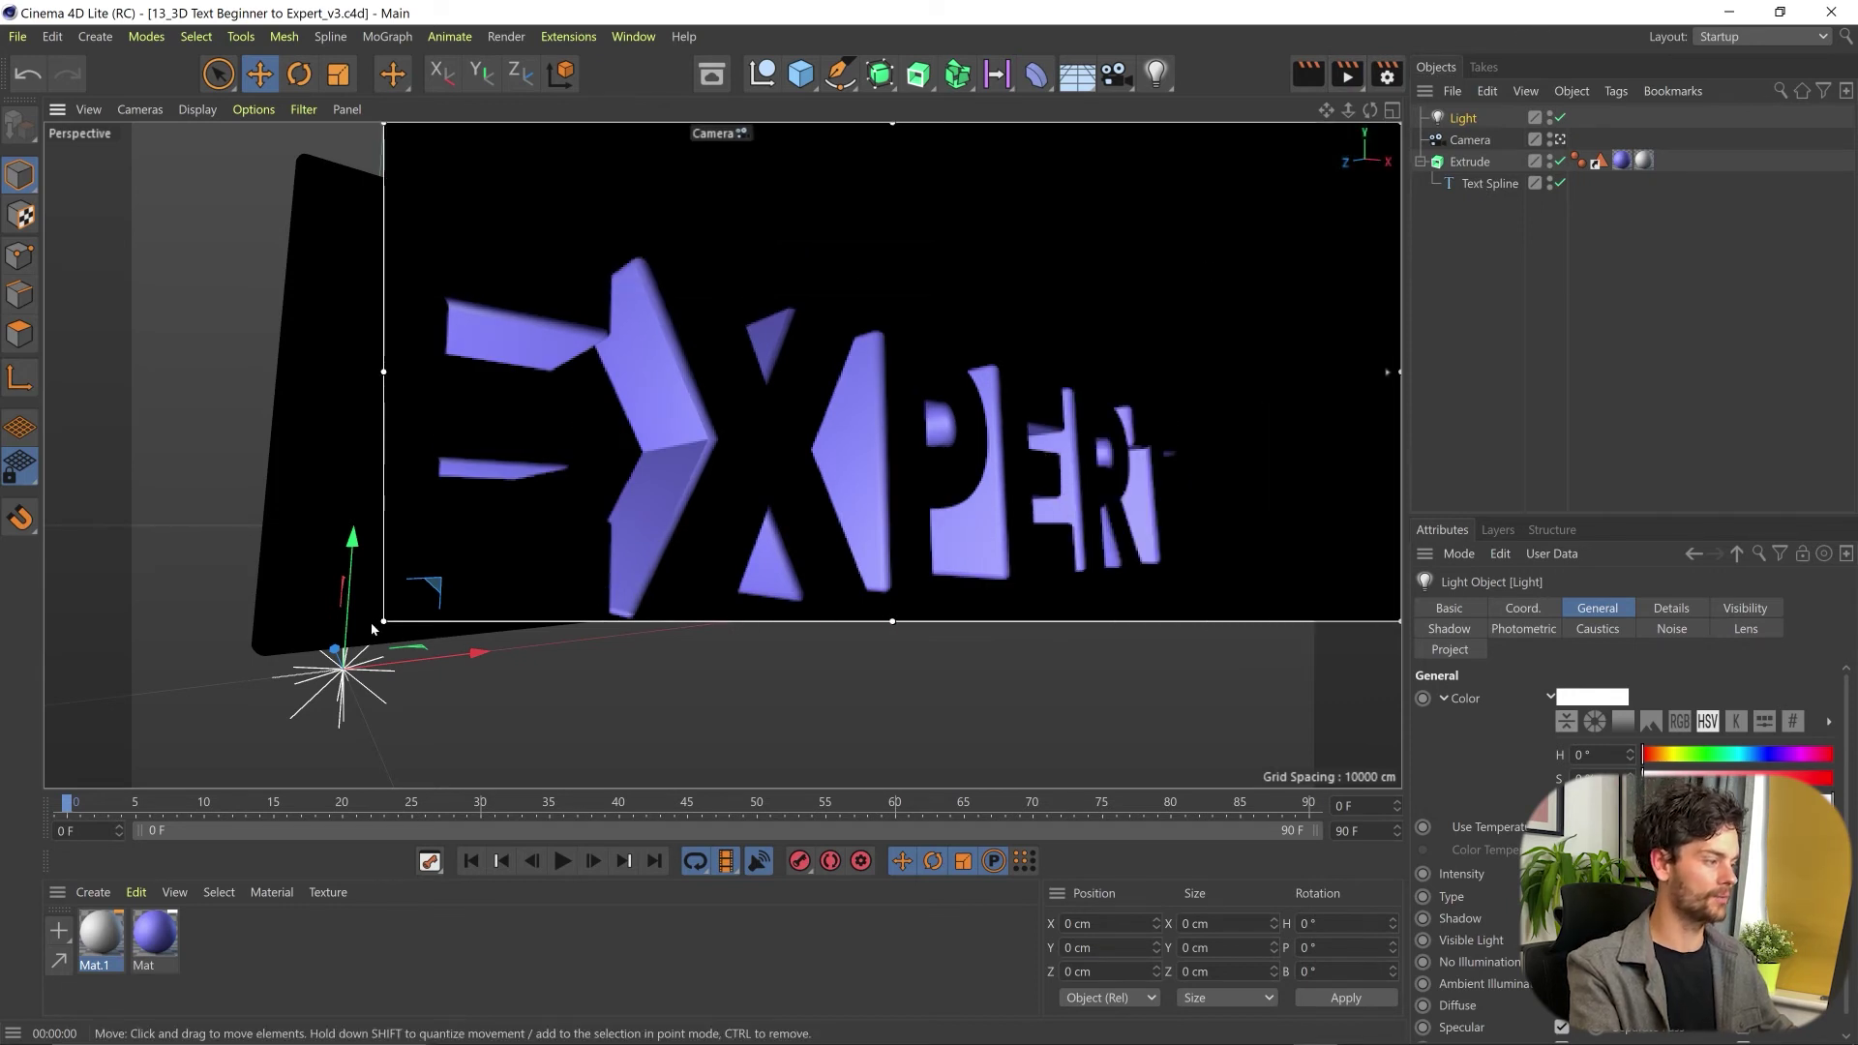
{"action": "left_click_drag", "start_coordinate": [384, 620], "coordinate": [45, 786]}
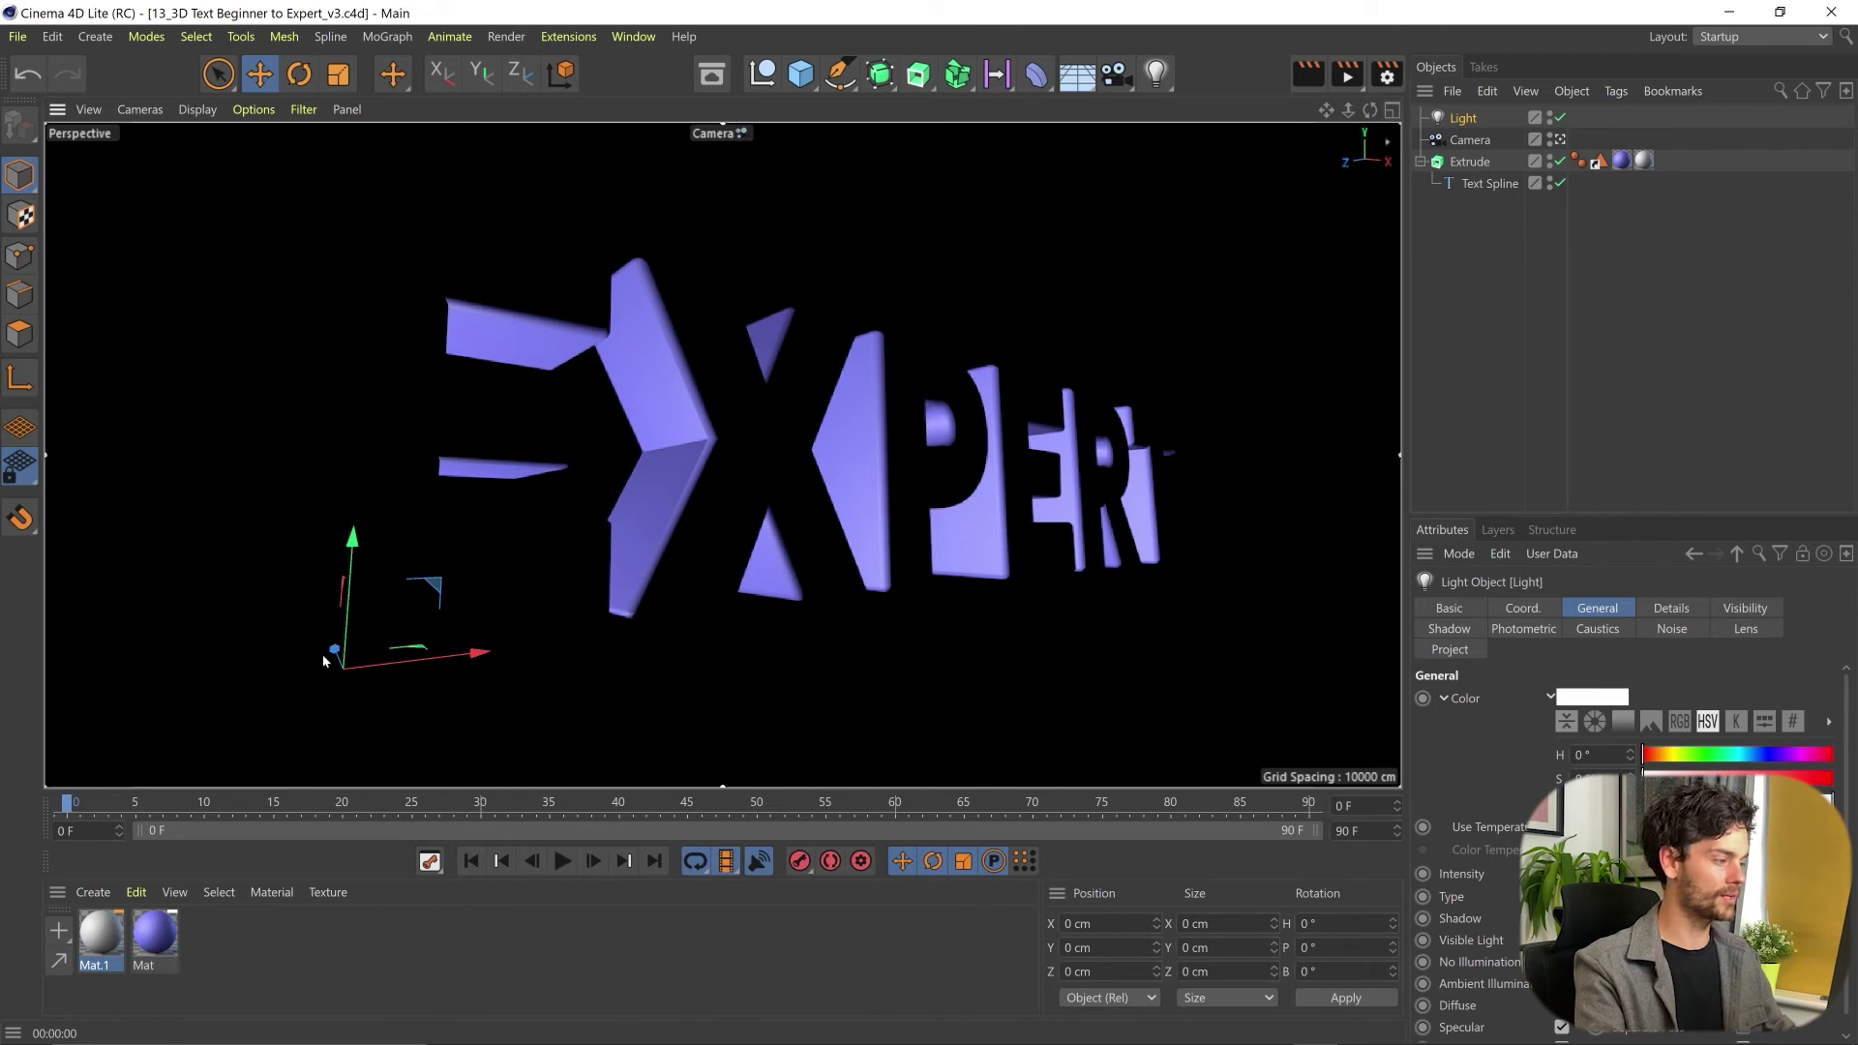
{"action": "mouse_move", "coordinate": [325, 660]}
{"action": "left_mouse_down"}
{"action": "mouse_move", "coordinate": [363, 648]}
{"action": "mouse_move", "coordinate": [334, 678]}
{"action": "mouse_move", "coordinate": [320, 658]}
{"action": "mouse_move", "coordinate": [350, 635]}
{"action": "mouse_move", "coordinate": [581, 630]}
{"action": "mouse_move", "coordinate": [513, 581]}
{"action": "mouse_move", "coordinate": [712, 633]}
{"action": "mouse_move", "coordinate": [721, 658]}
{"action": "mouse_move", "coordinate": [767, 614]}
{"action": "mouse_move", "coordinate": [311, 672]}
{"action": "left_mouse_up"}
{"action": "key", "text": "ctrl+r"}
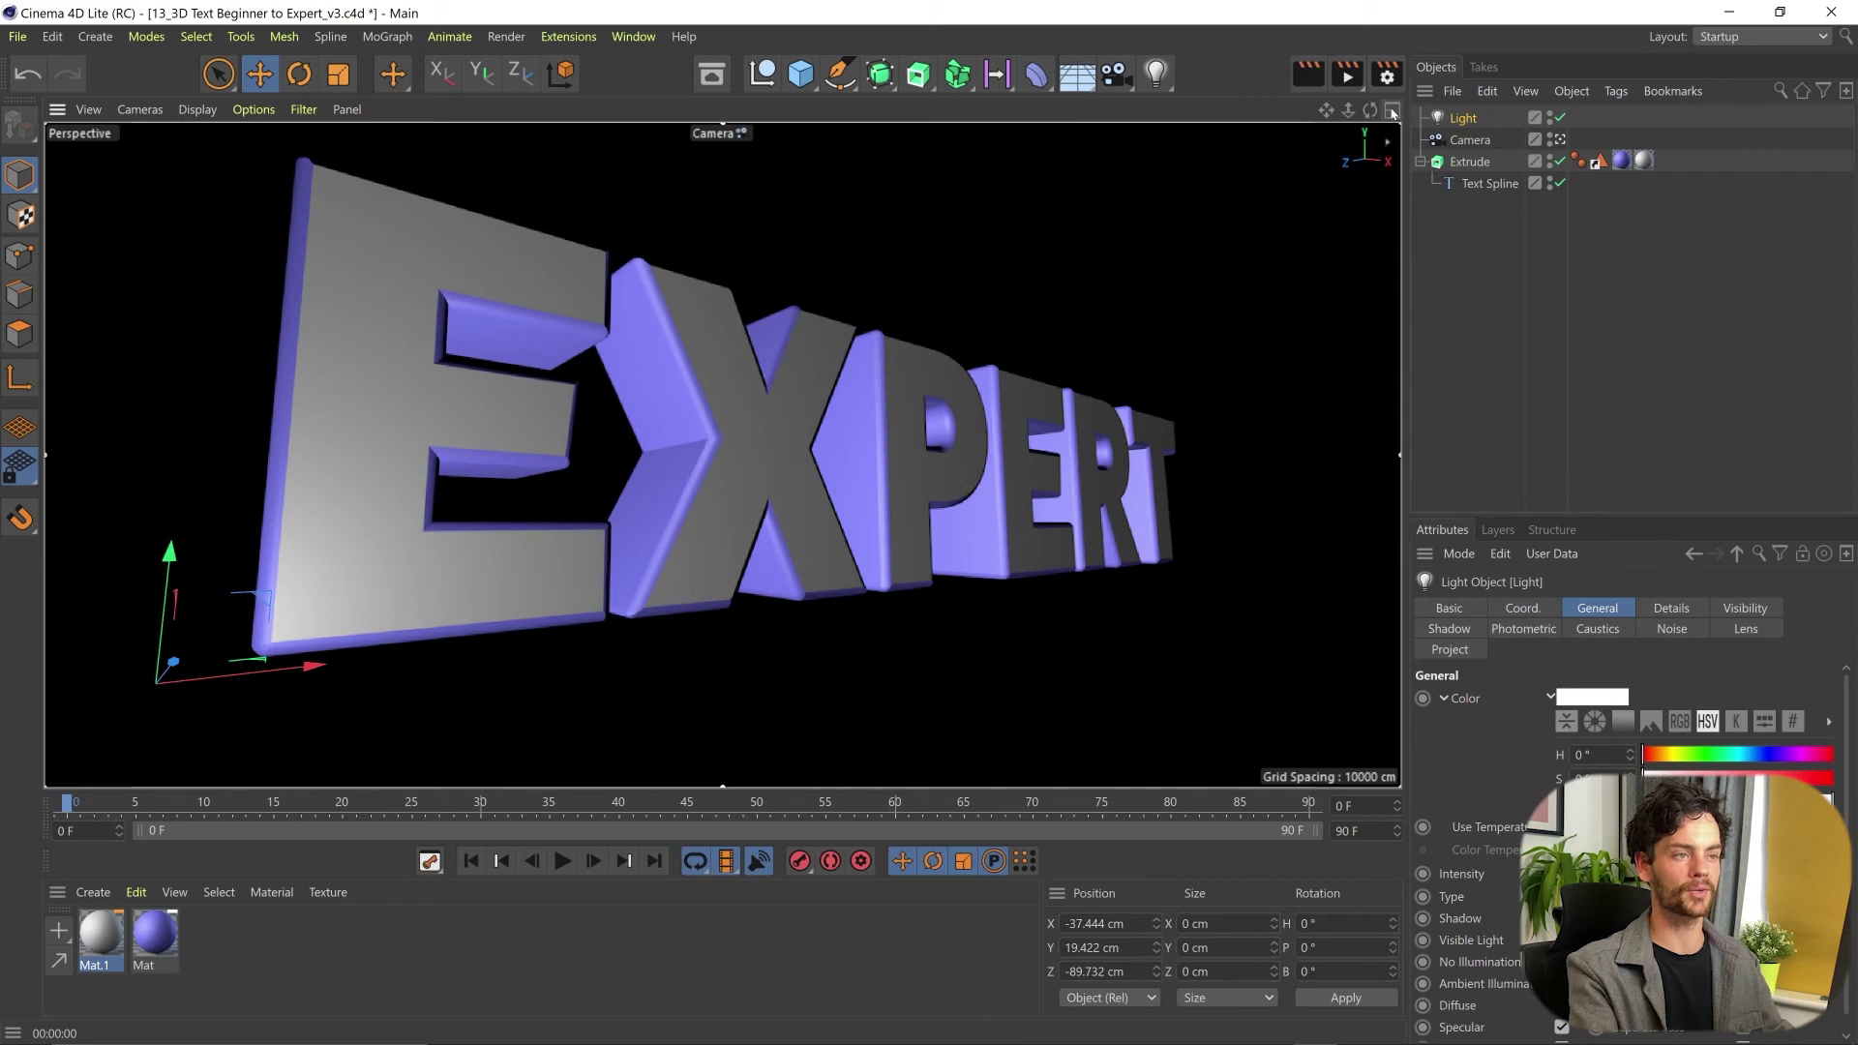
- In four-view layout, move the light to X -1047.082, Y 19.422, Z -497.53 cm and save
{"action": "left_click", "coordinate": [1392, 112]}
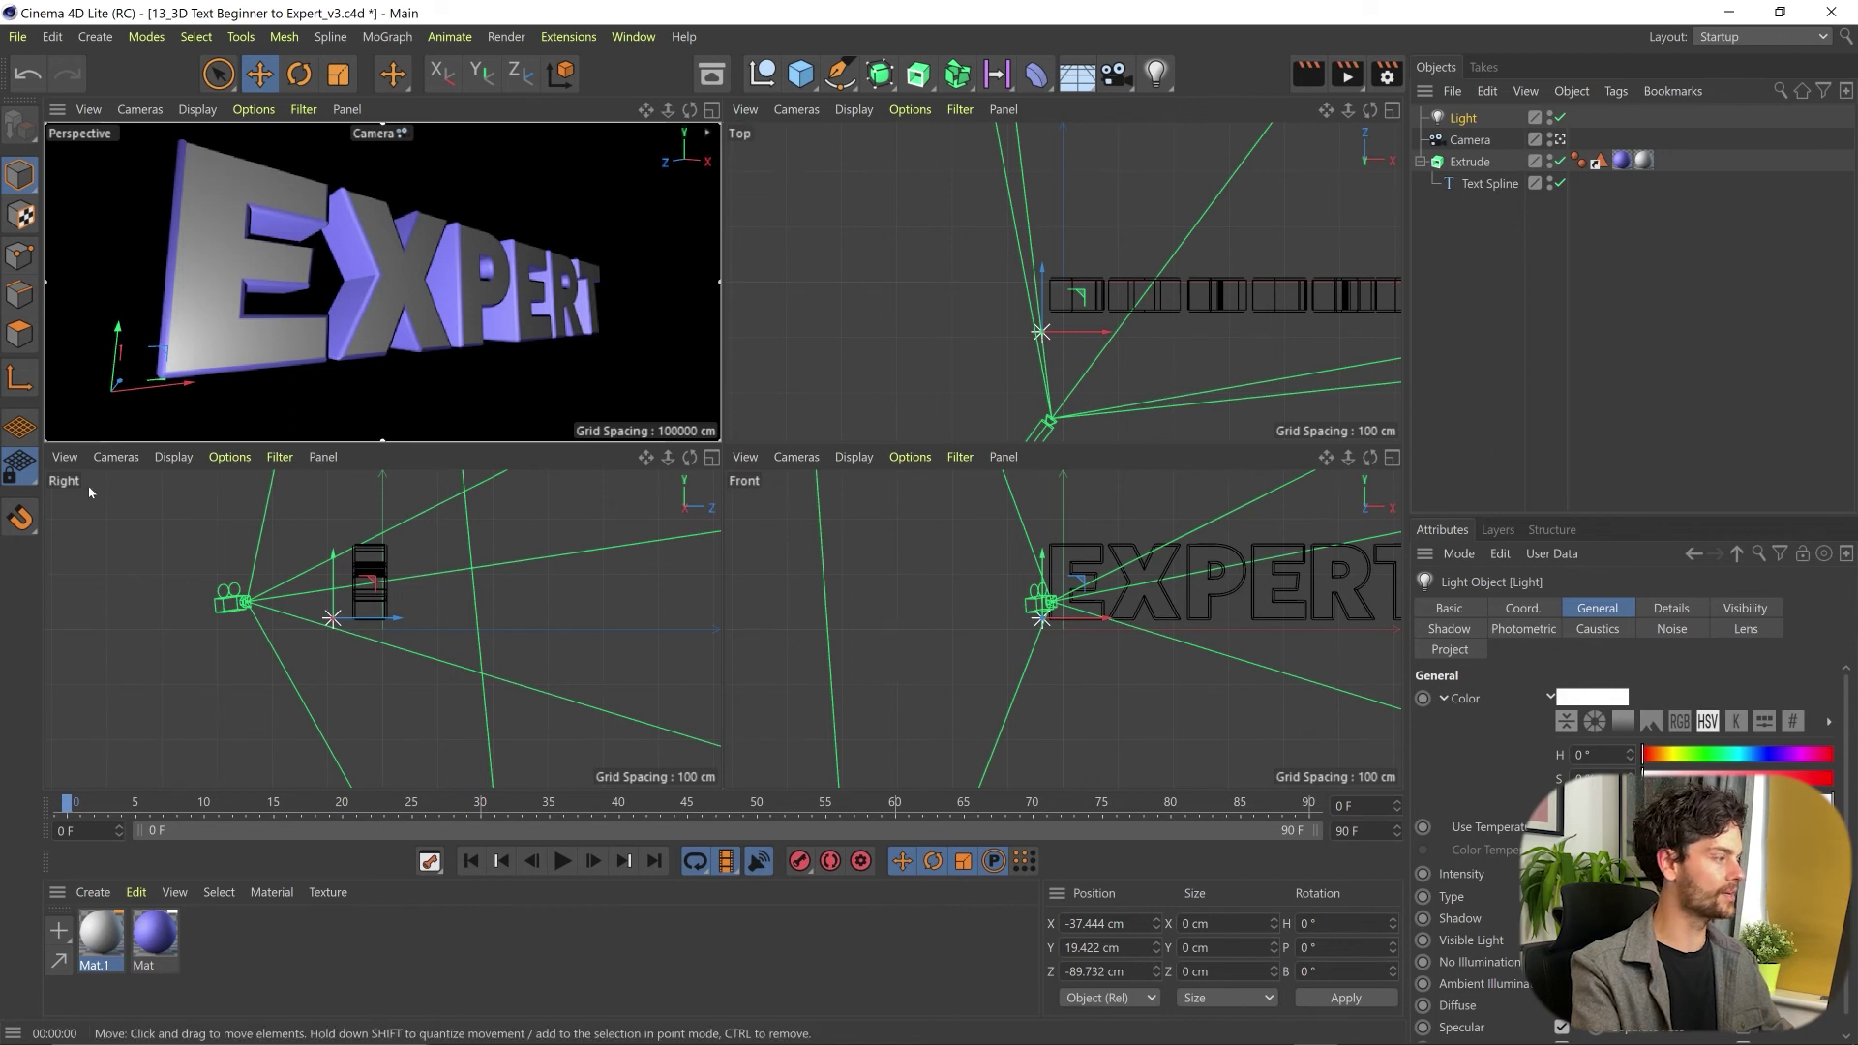
{"action": "left_click_drag", "start_coordinate": [396, 617], "coordinate": [322, 620]}
{"action": "left_click_drag", "start_coordinate": [1087, 408], "coordinate": [1007, 403]}
{"action": "scroll", "coordinate": [1165, 378], "scroll_direction": "down", "scroll_amount": 2}
{"action": "middle_click_drag", "start_coordinate": [1165, 378], "coordinate": [1071, 342], "text": "alt"}
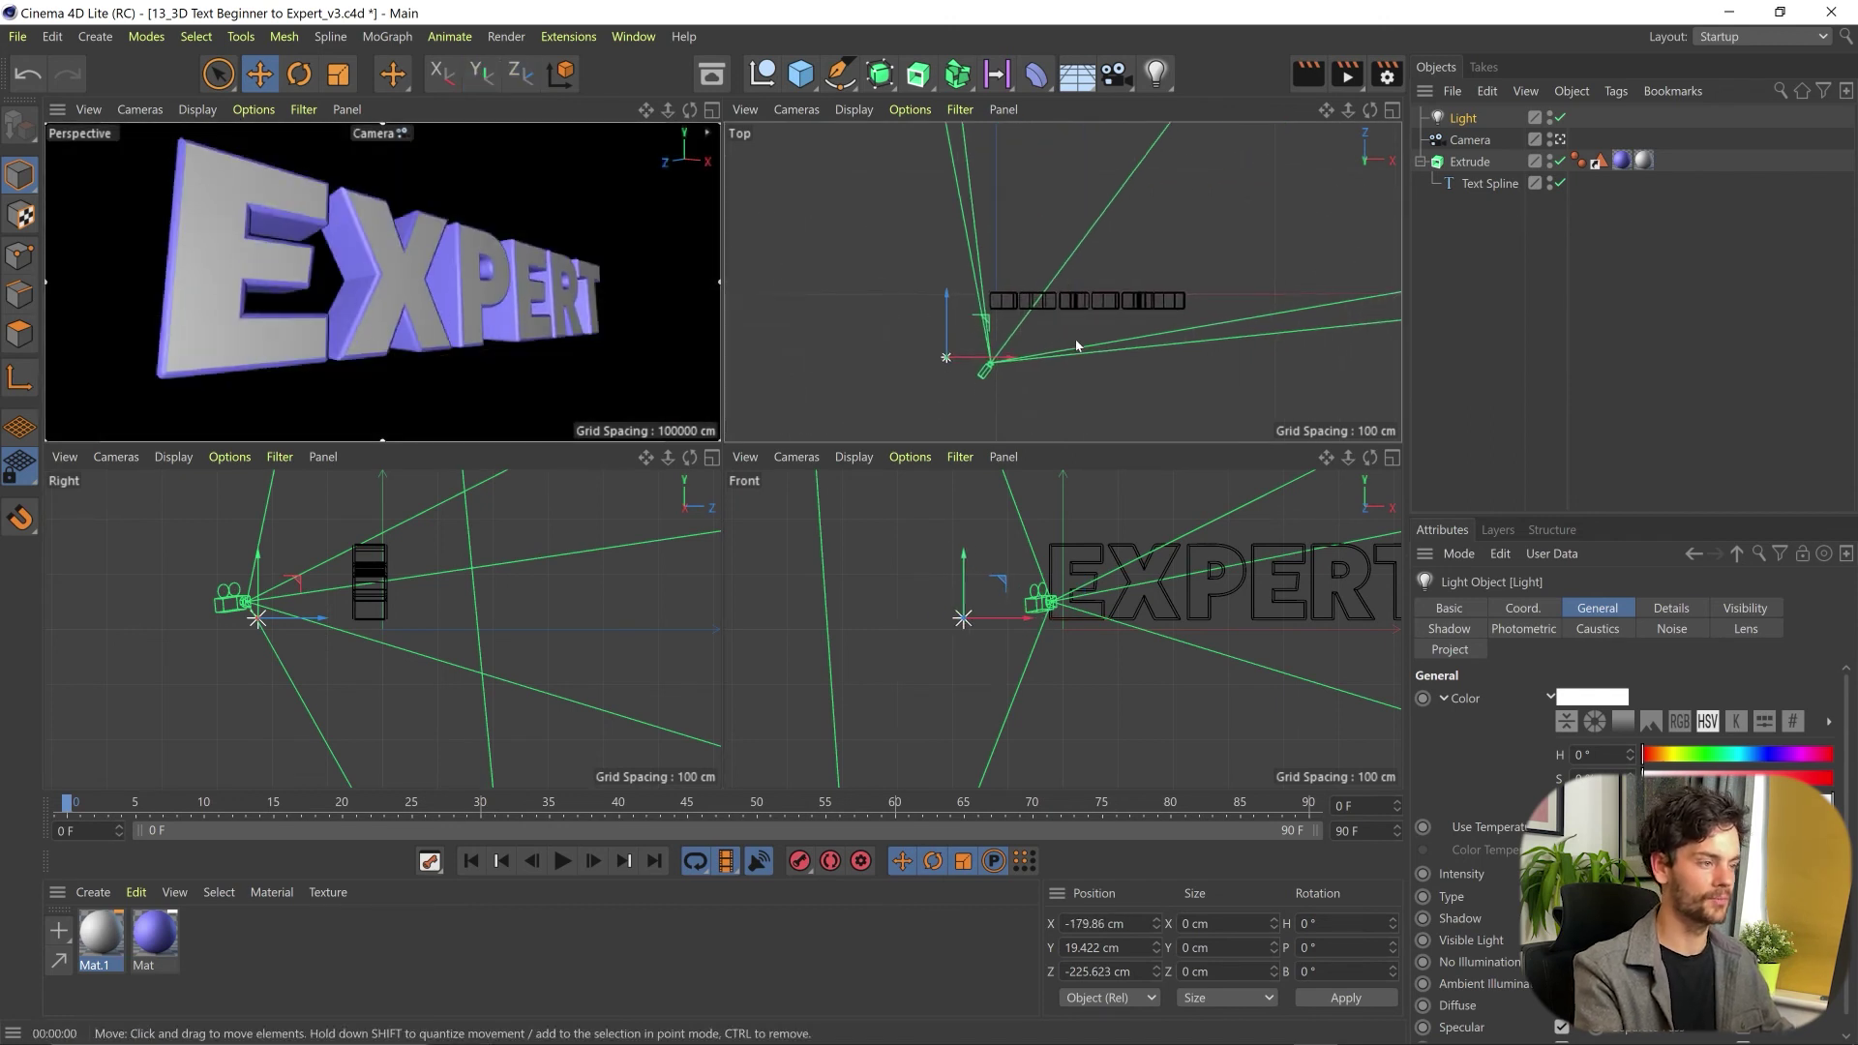
{"action": "scroll", "coordinate": [1030, 333], "scroll_direction": "down", "scroll_amount": 1}
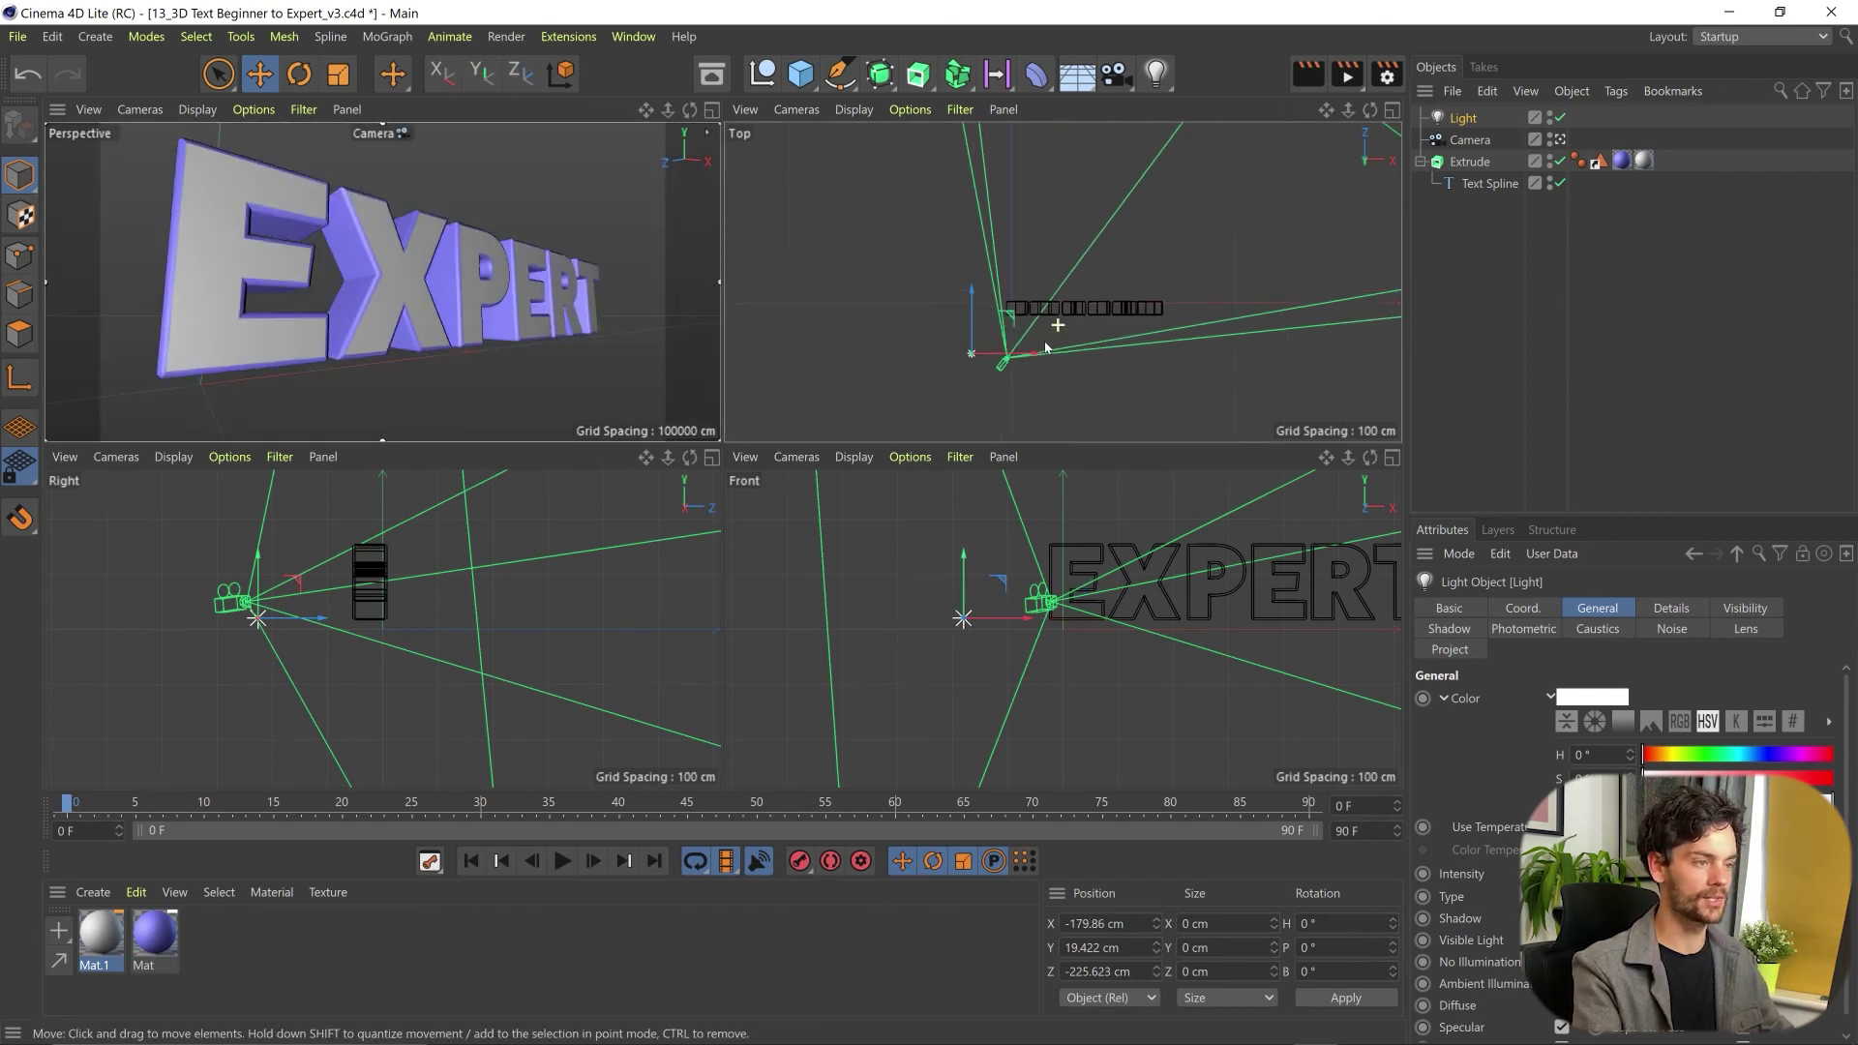
{"action": "left_click_drag", "start_coordinate": [992, 322], "coordinate": [825, 378]}
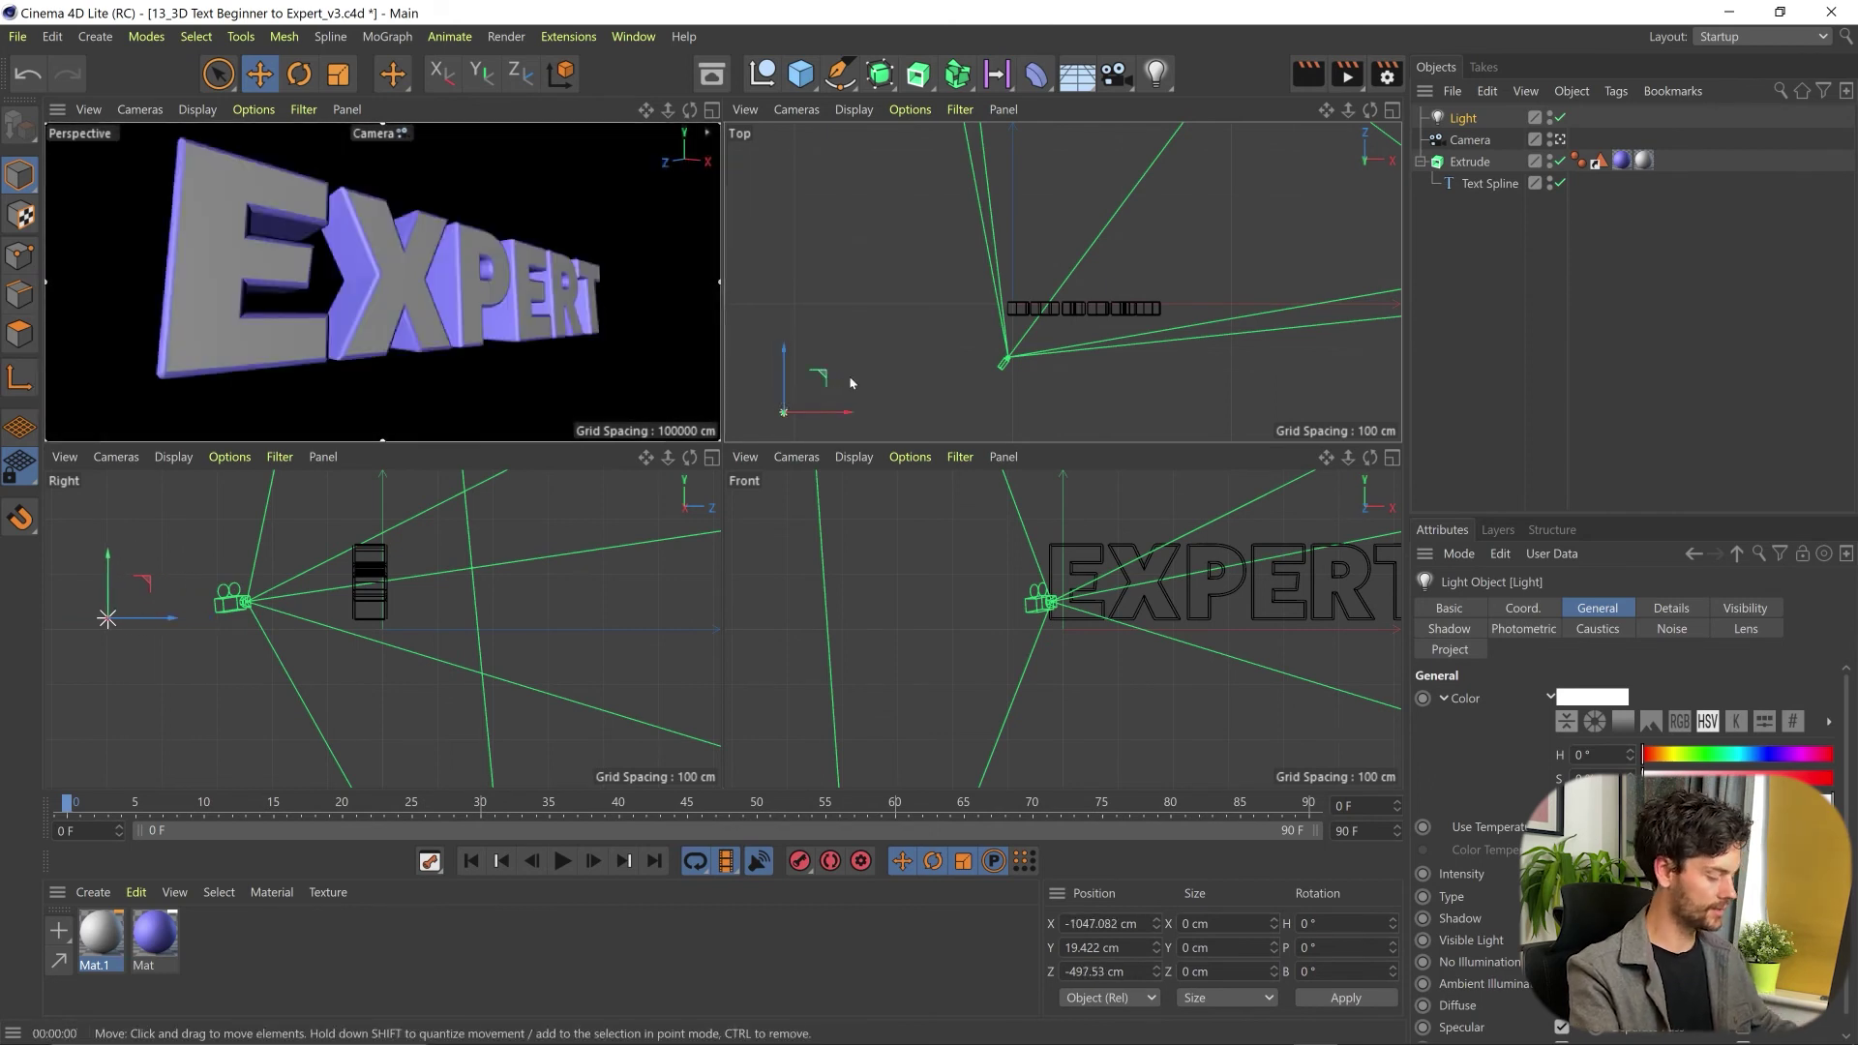
{"action": "key", "text": "ctrl+s"}
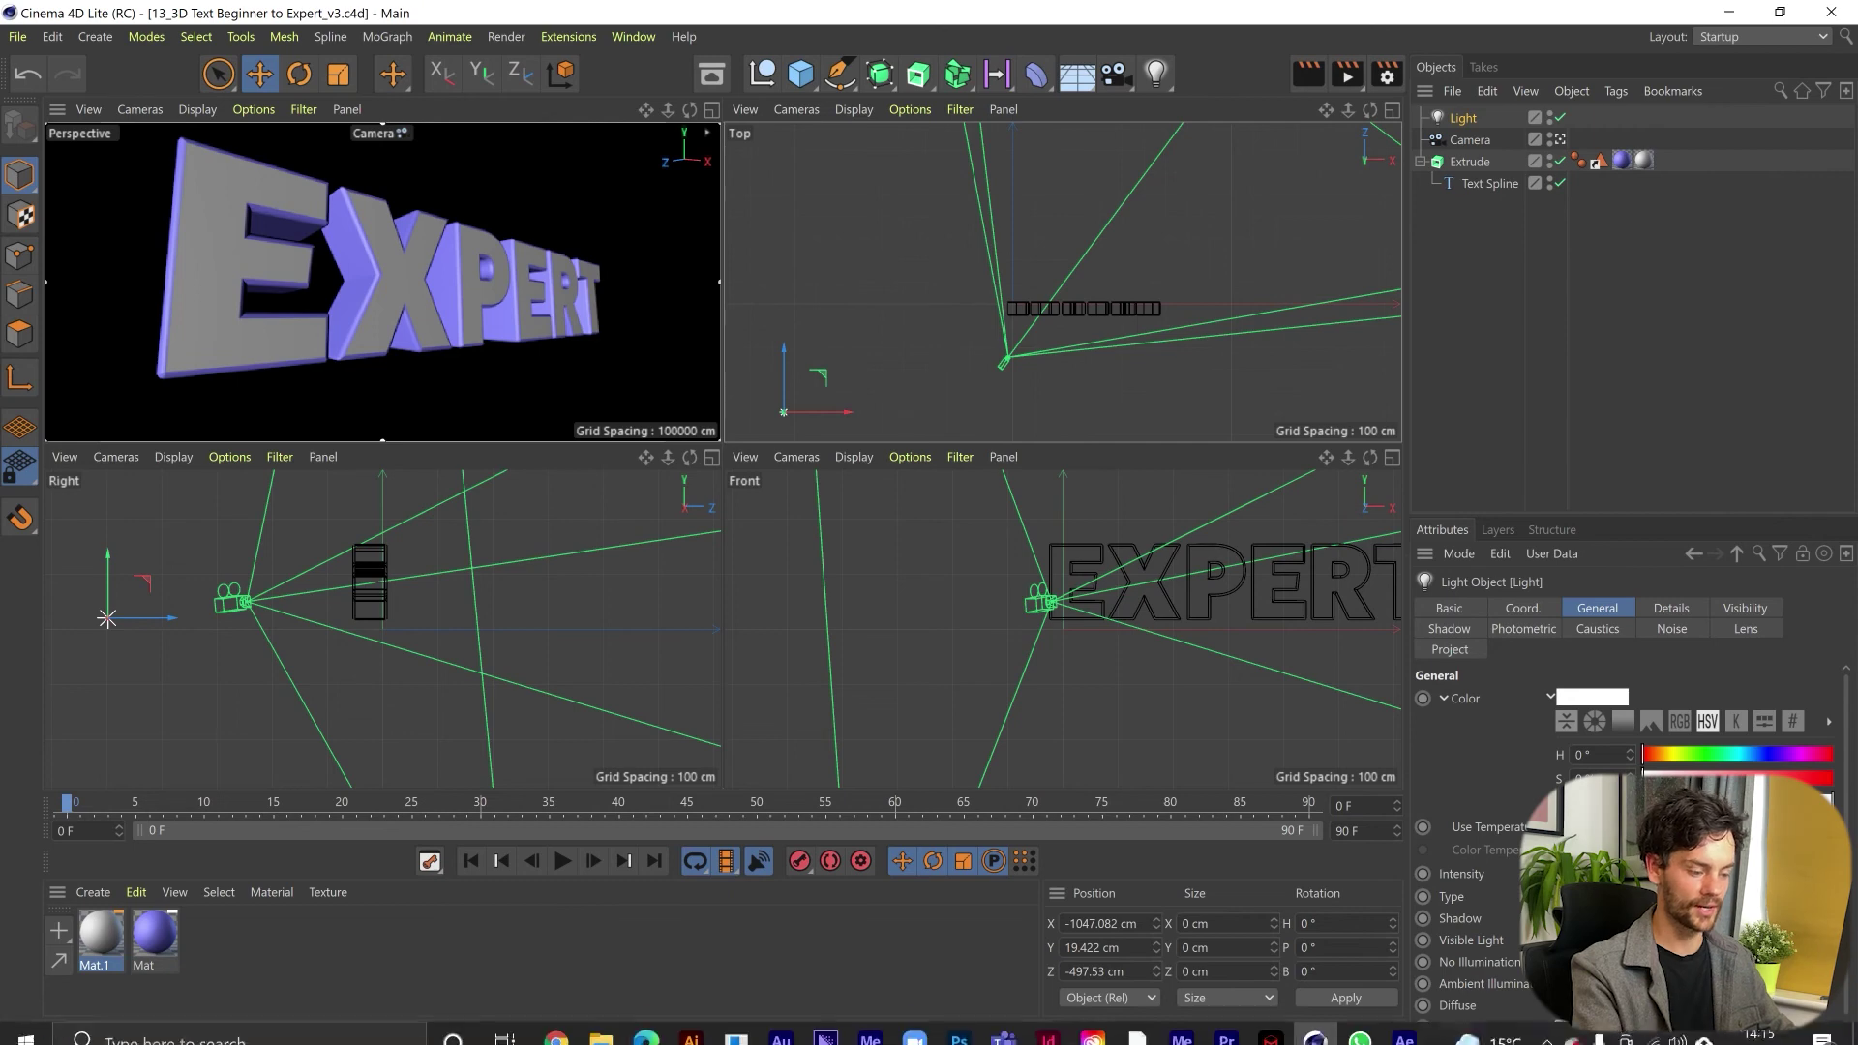
- Add a second light, Light.1, placed front-right of the EXPERT text in the Top view
{"action": "left_click", "coordinate": [1404, 1023]}
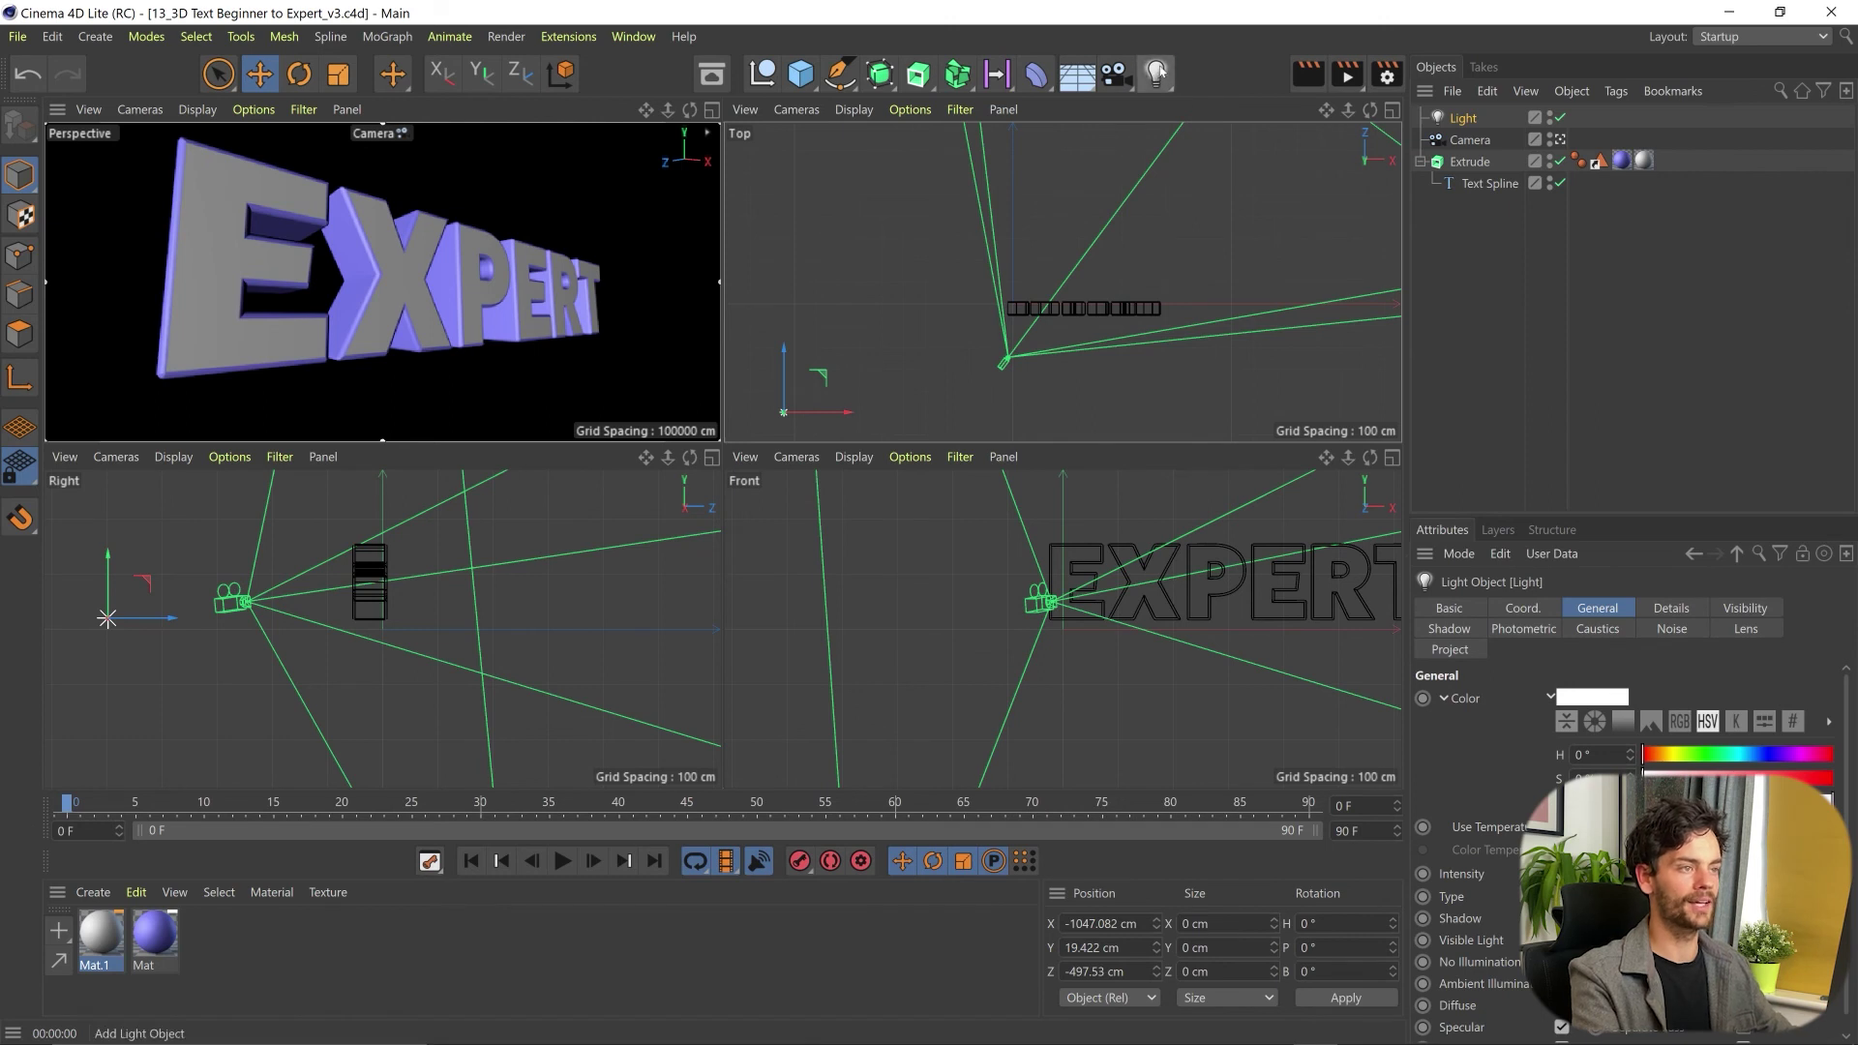
{"action": "left_click", "coordinate": [1156, 73]}
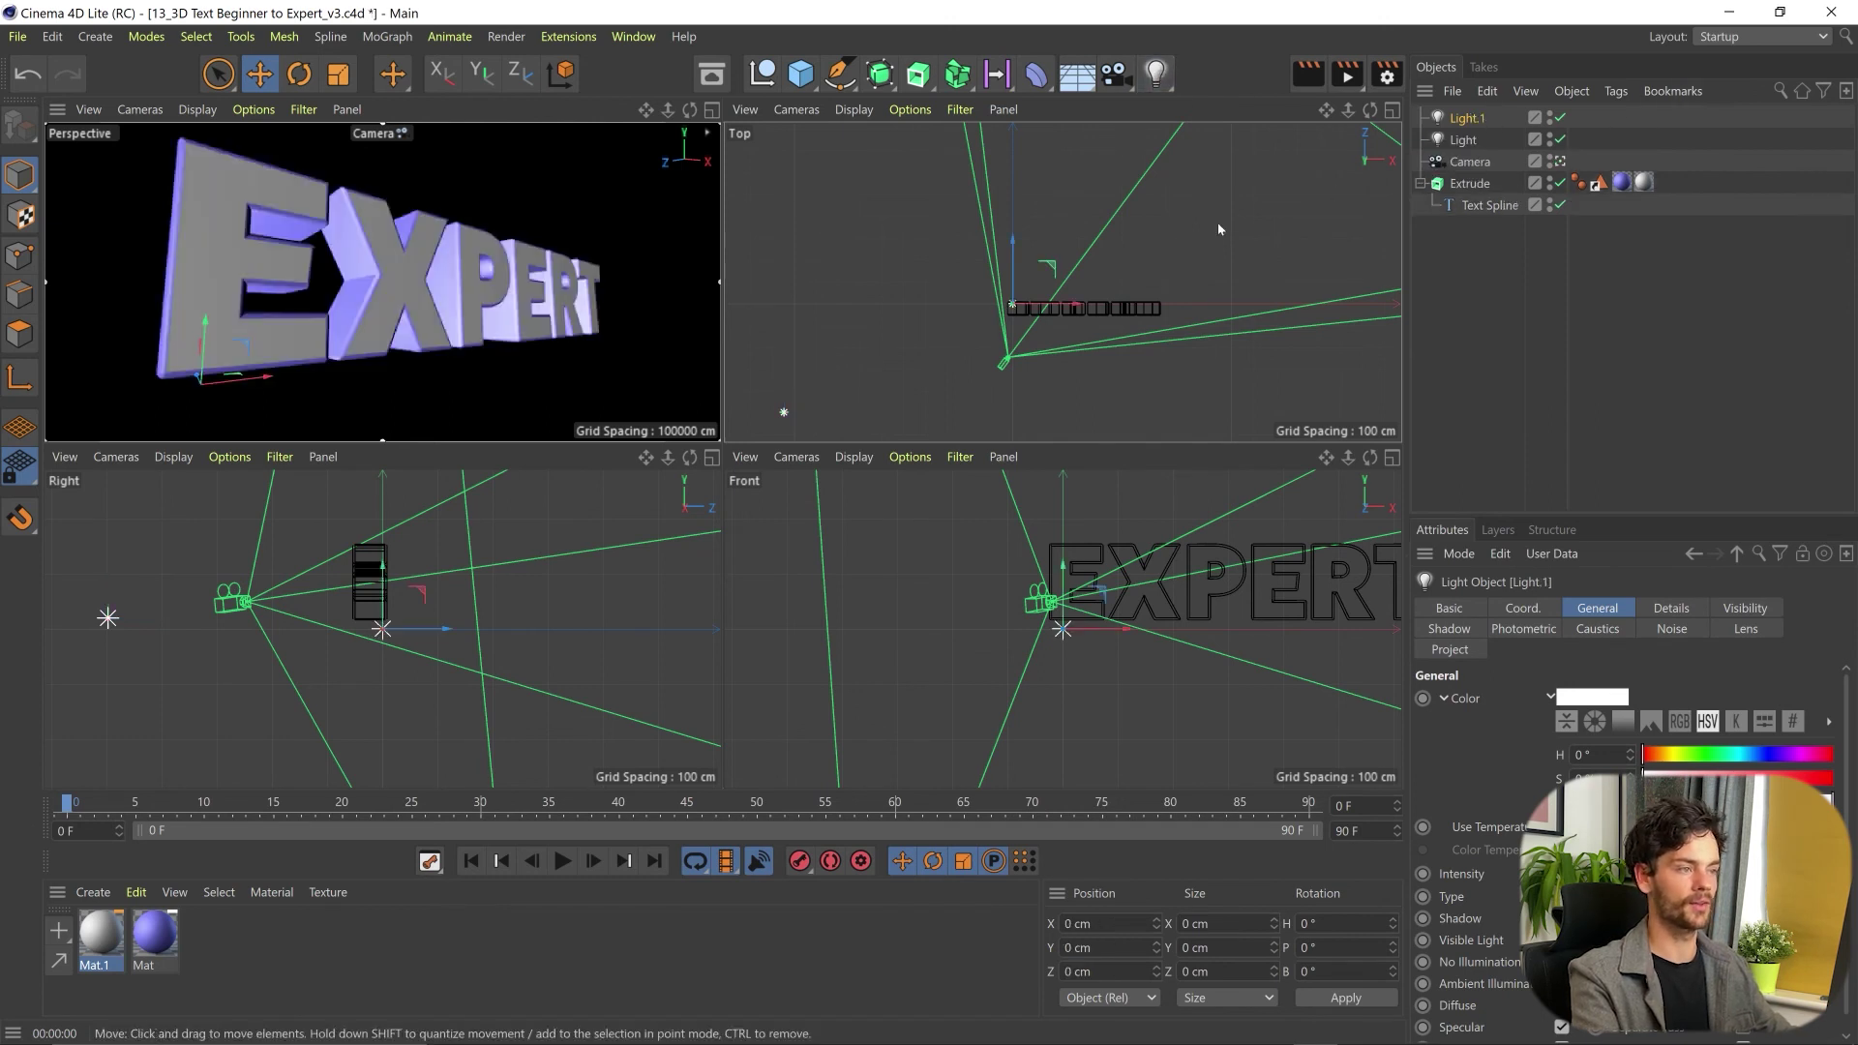
{"action": "left_click_drag", "start_coordinate": [1049, 264], "coordinate": [1385, 366]}
- Move the first light closer to the text, save, and preview the brighter result in After Effects
{"action": "left_click", "coordinate": [1465, 142]}
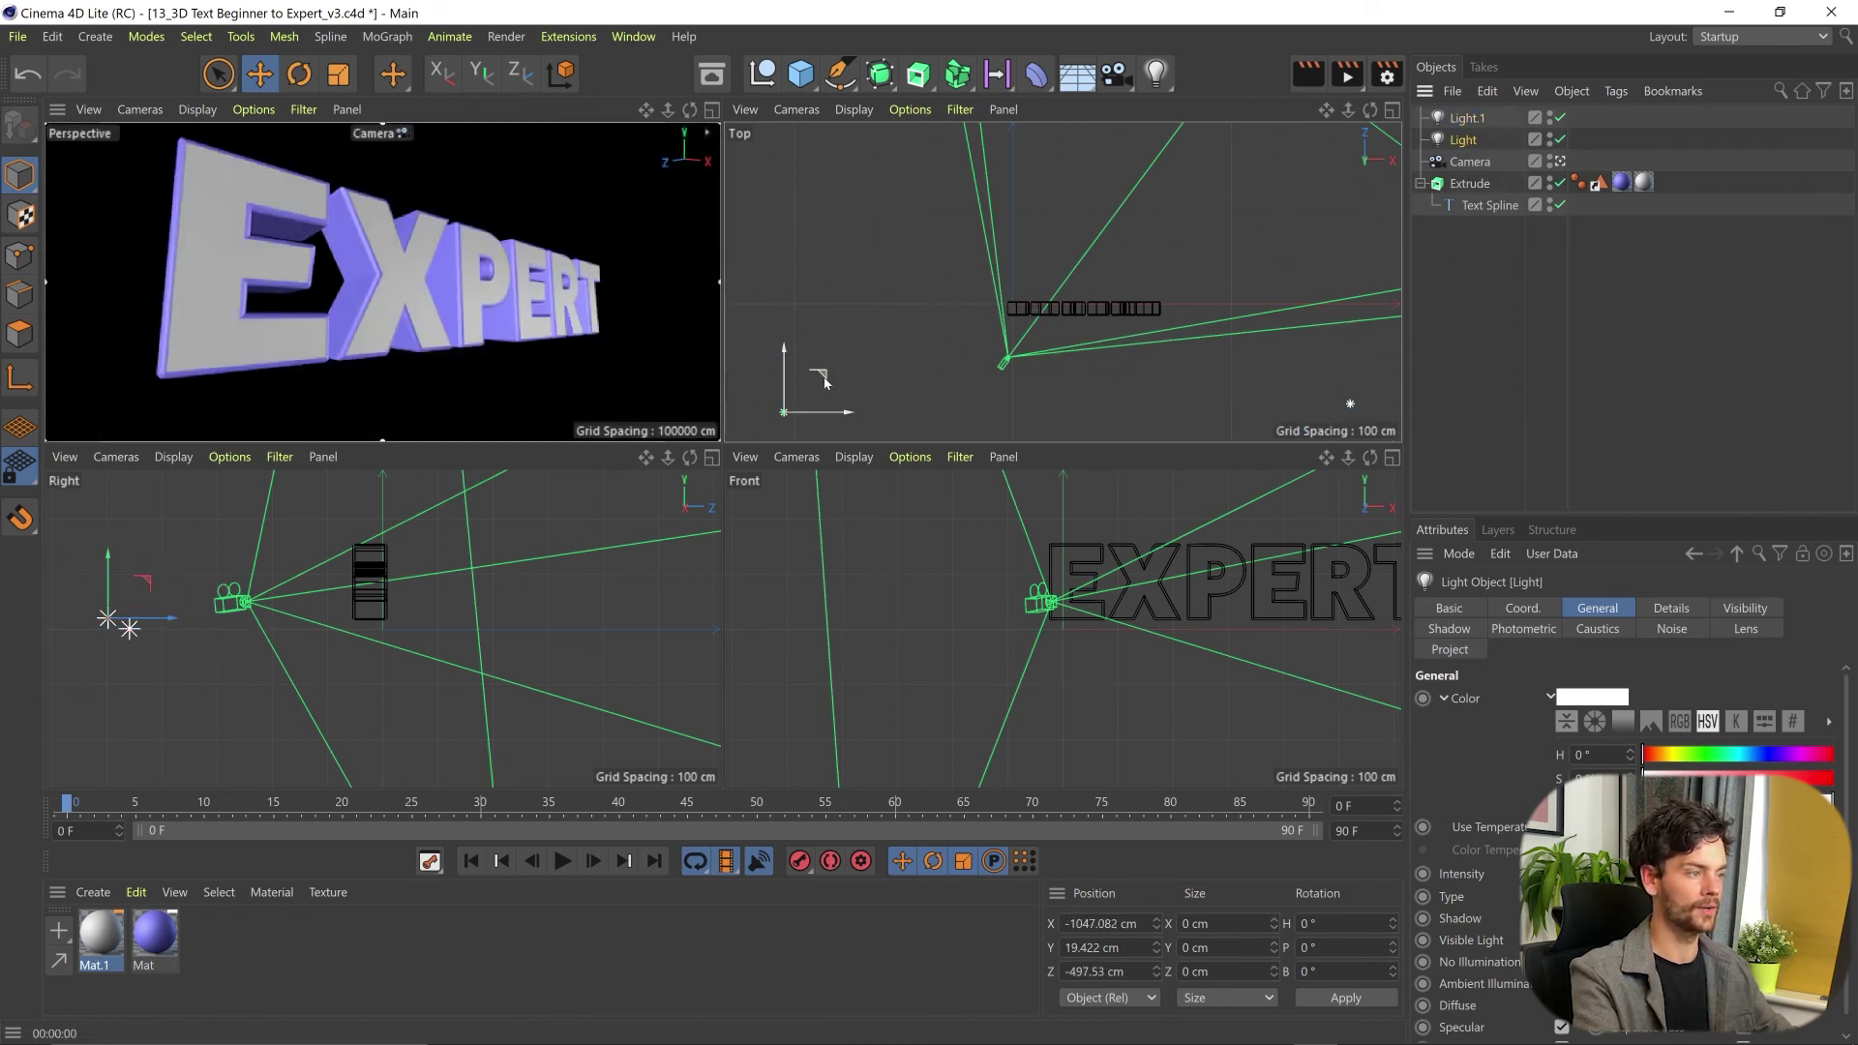
{"action": "left_click_drag", "start_coordinate": [829, 368], "coordinate": [830, 313]}
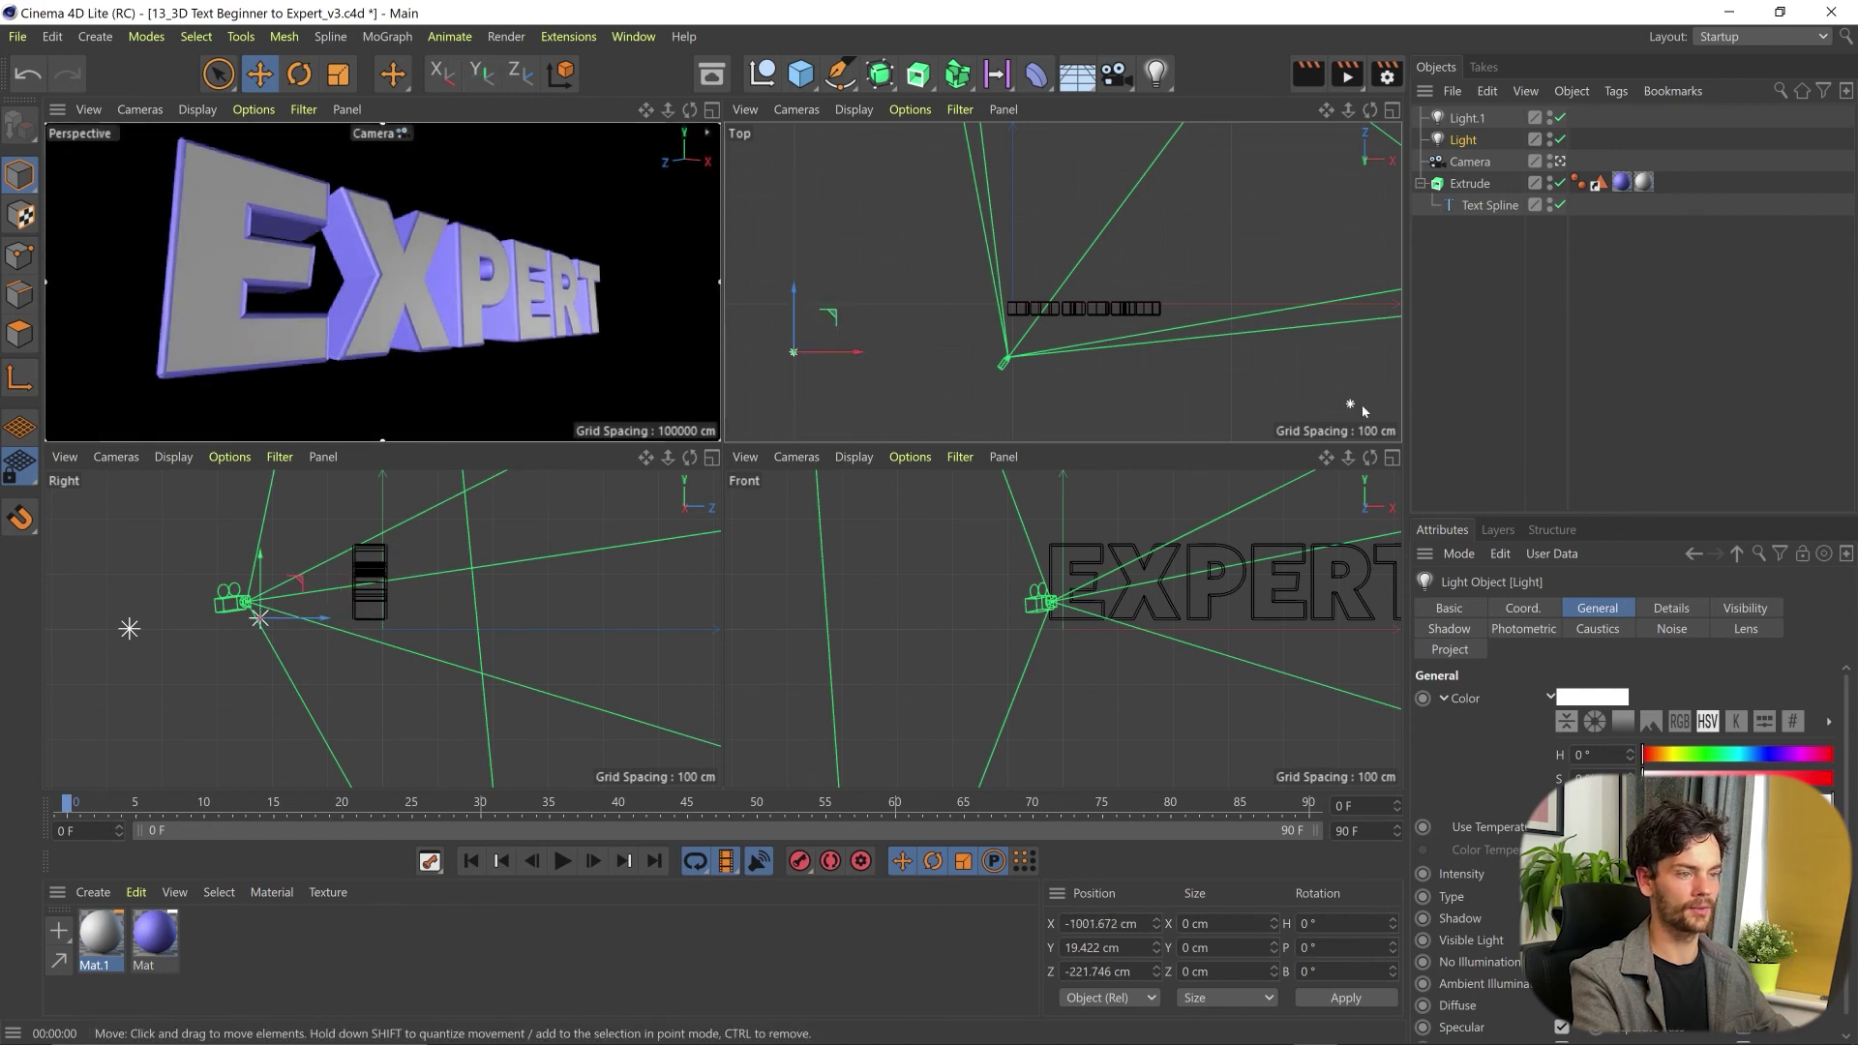
{"action": "key", "text": "ctrl+s"}
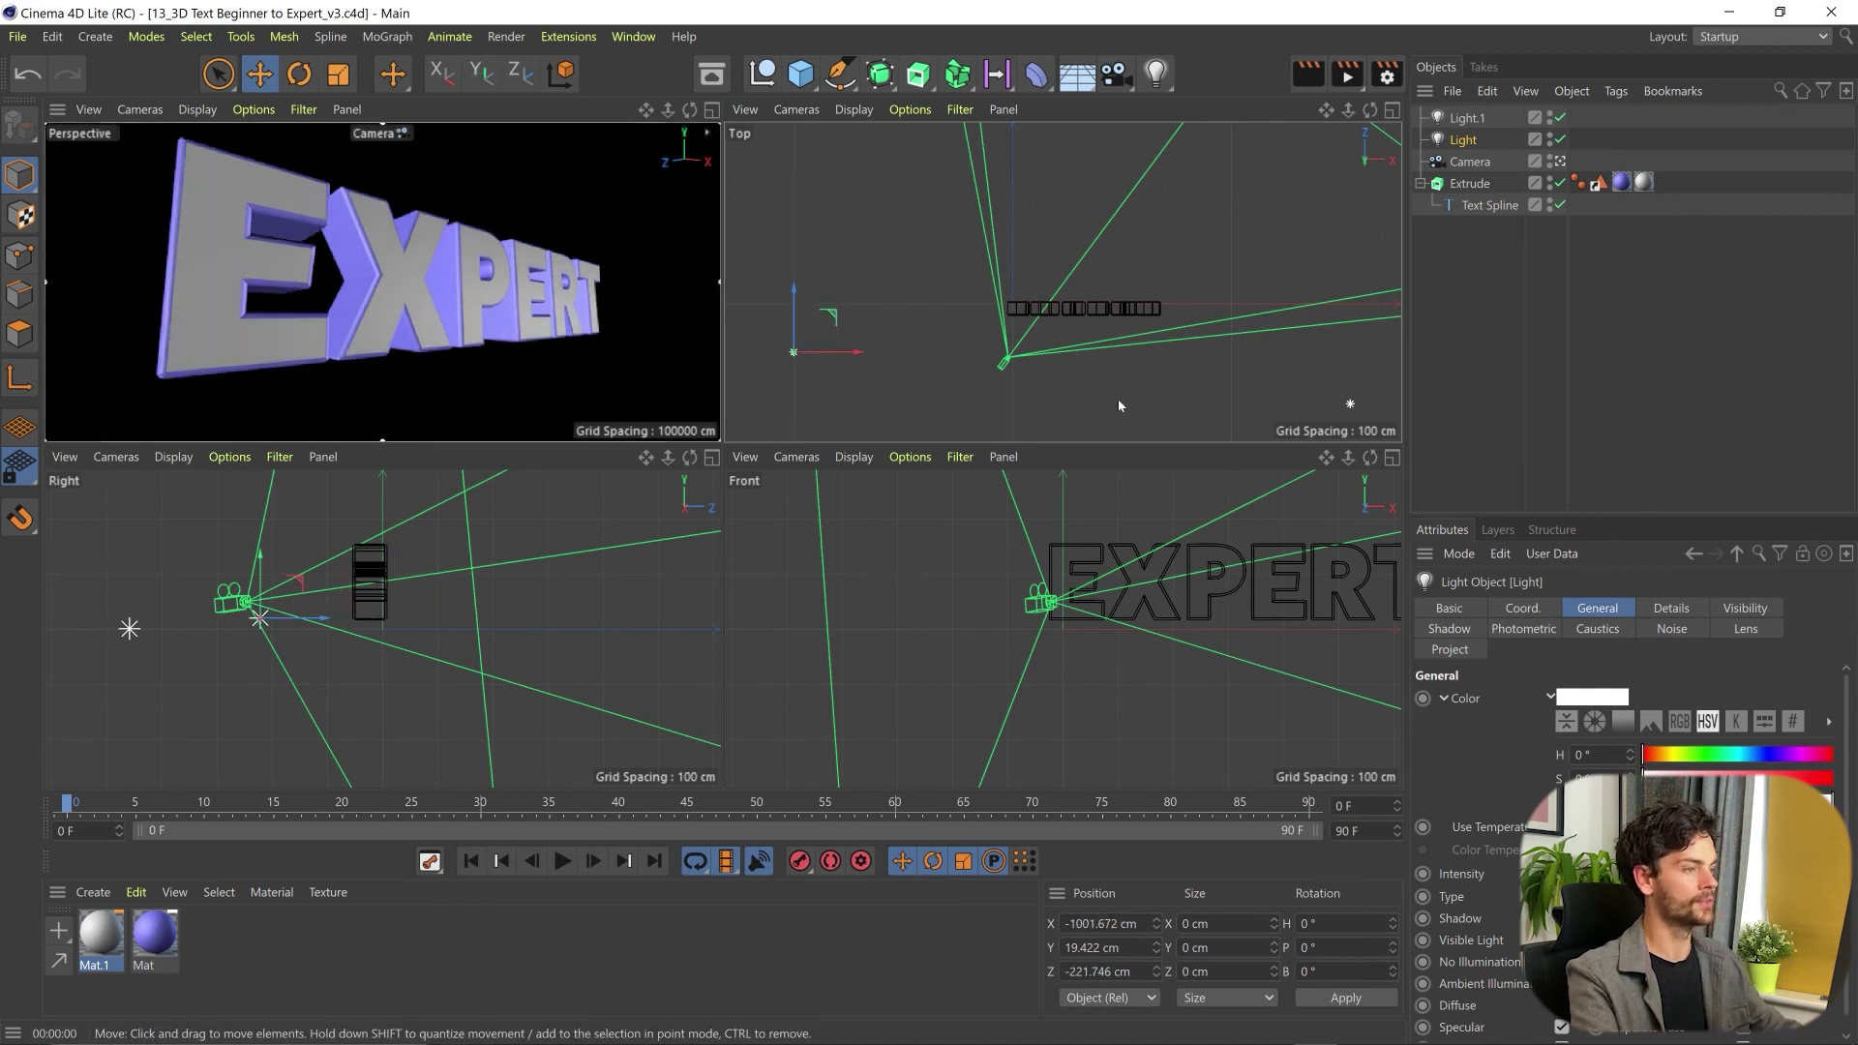
{"action": "left_click", "coordinate": [1404, 1023]}
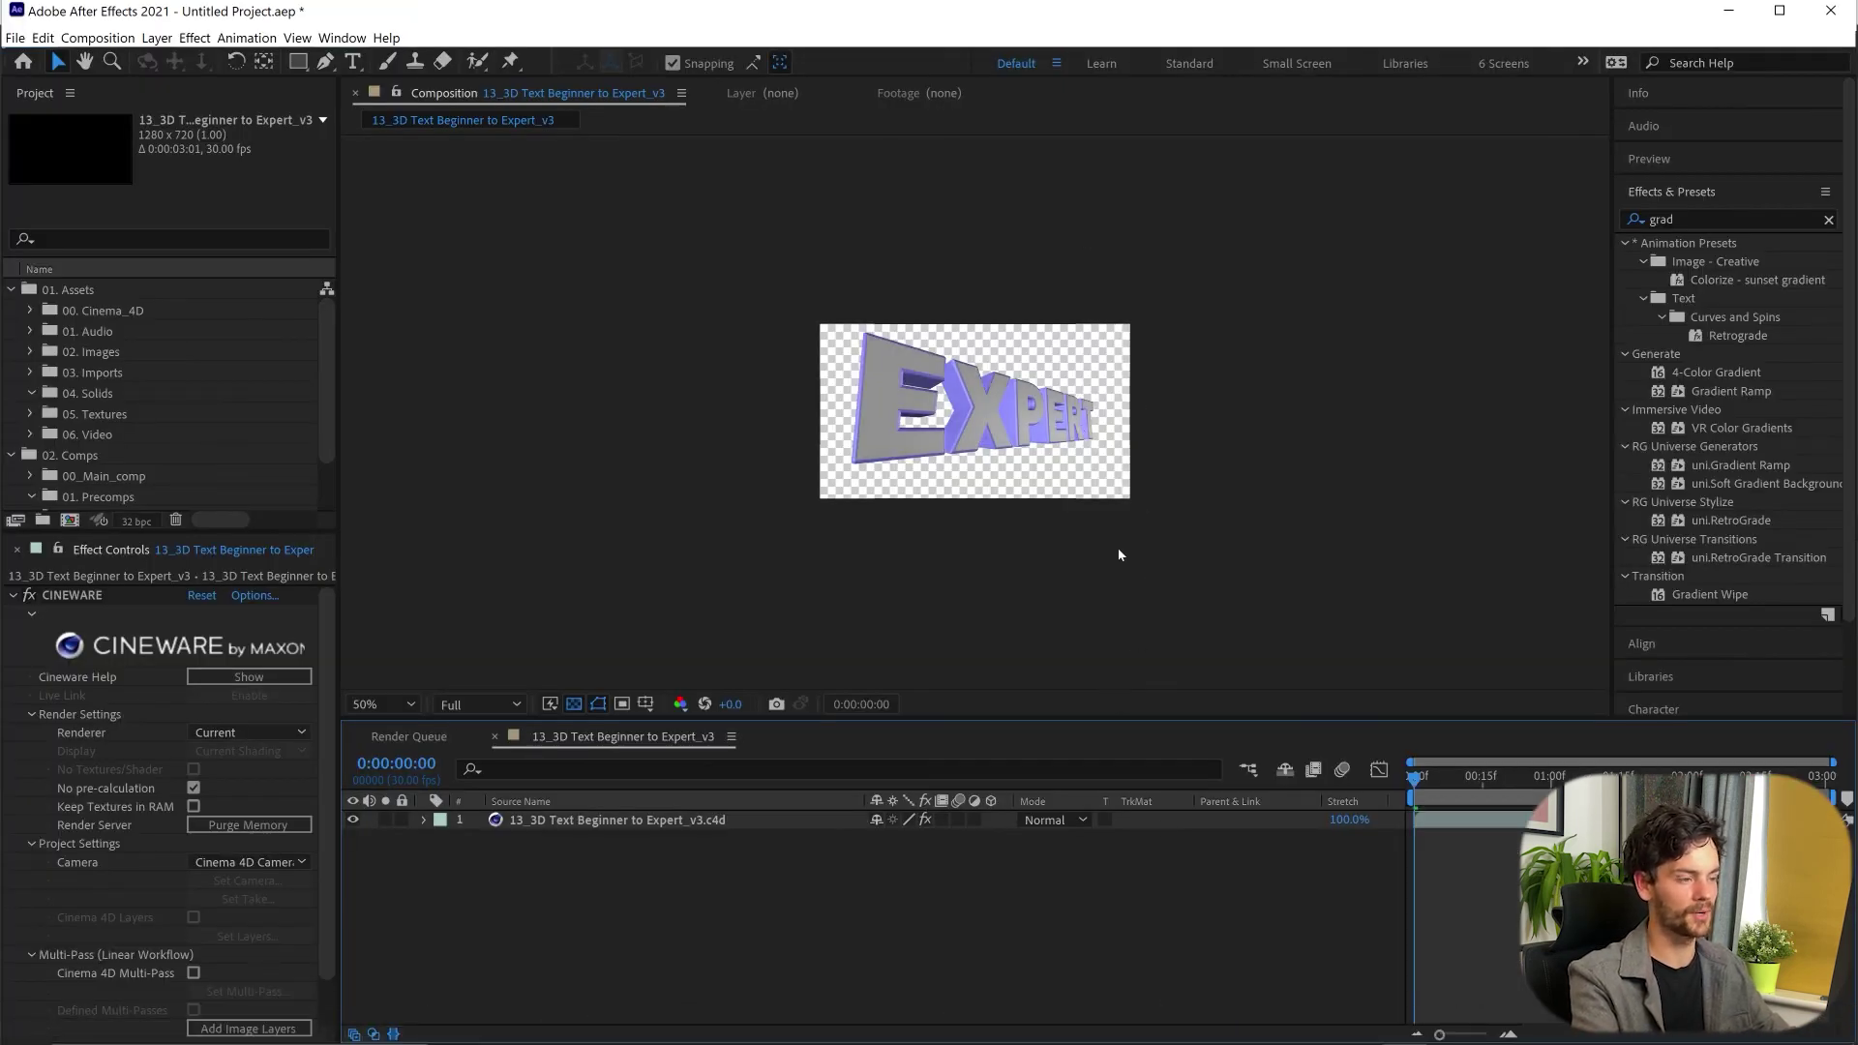
- Keep Light.1 as an Omni light and lower its intensity from 100% to 53%
{"action": "left_click", "coordinate": [1315, 1023]}
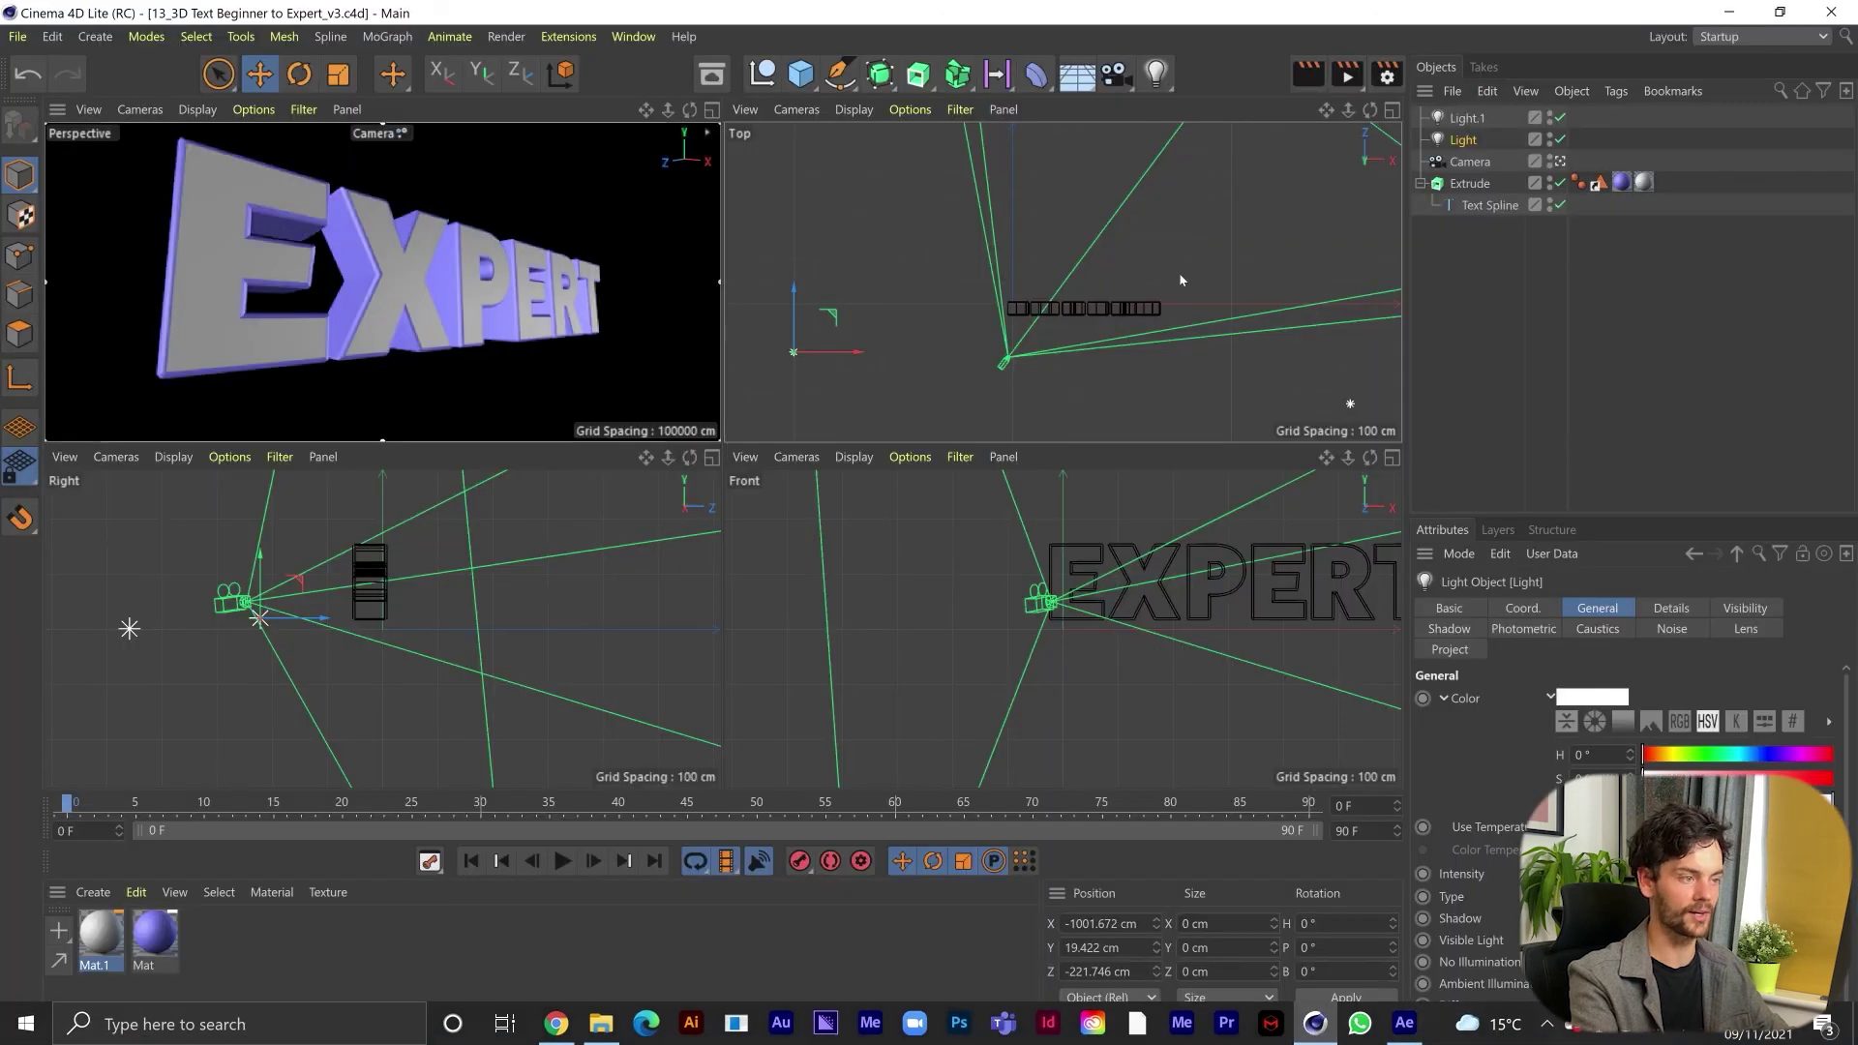
{"action": "left_click", "coordinate": [1467, 118]}
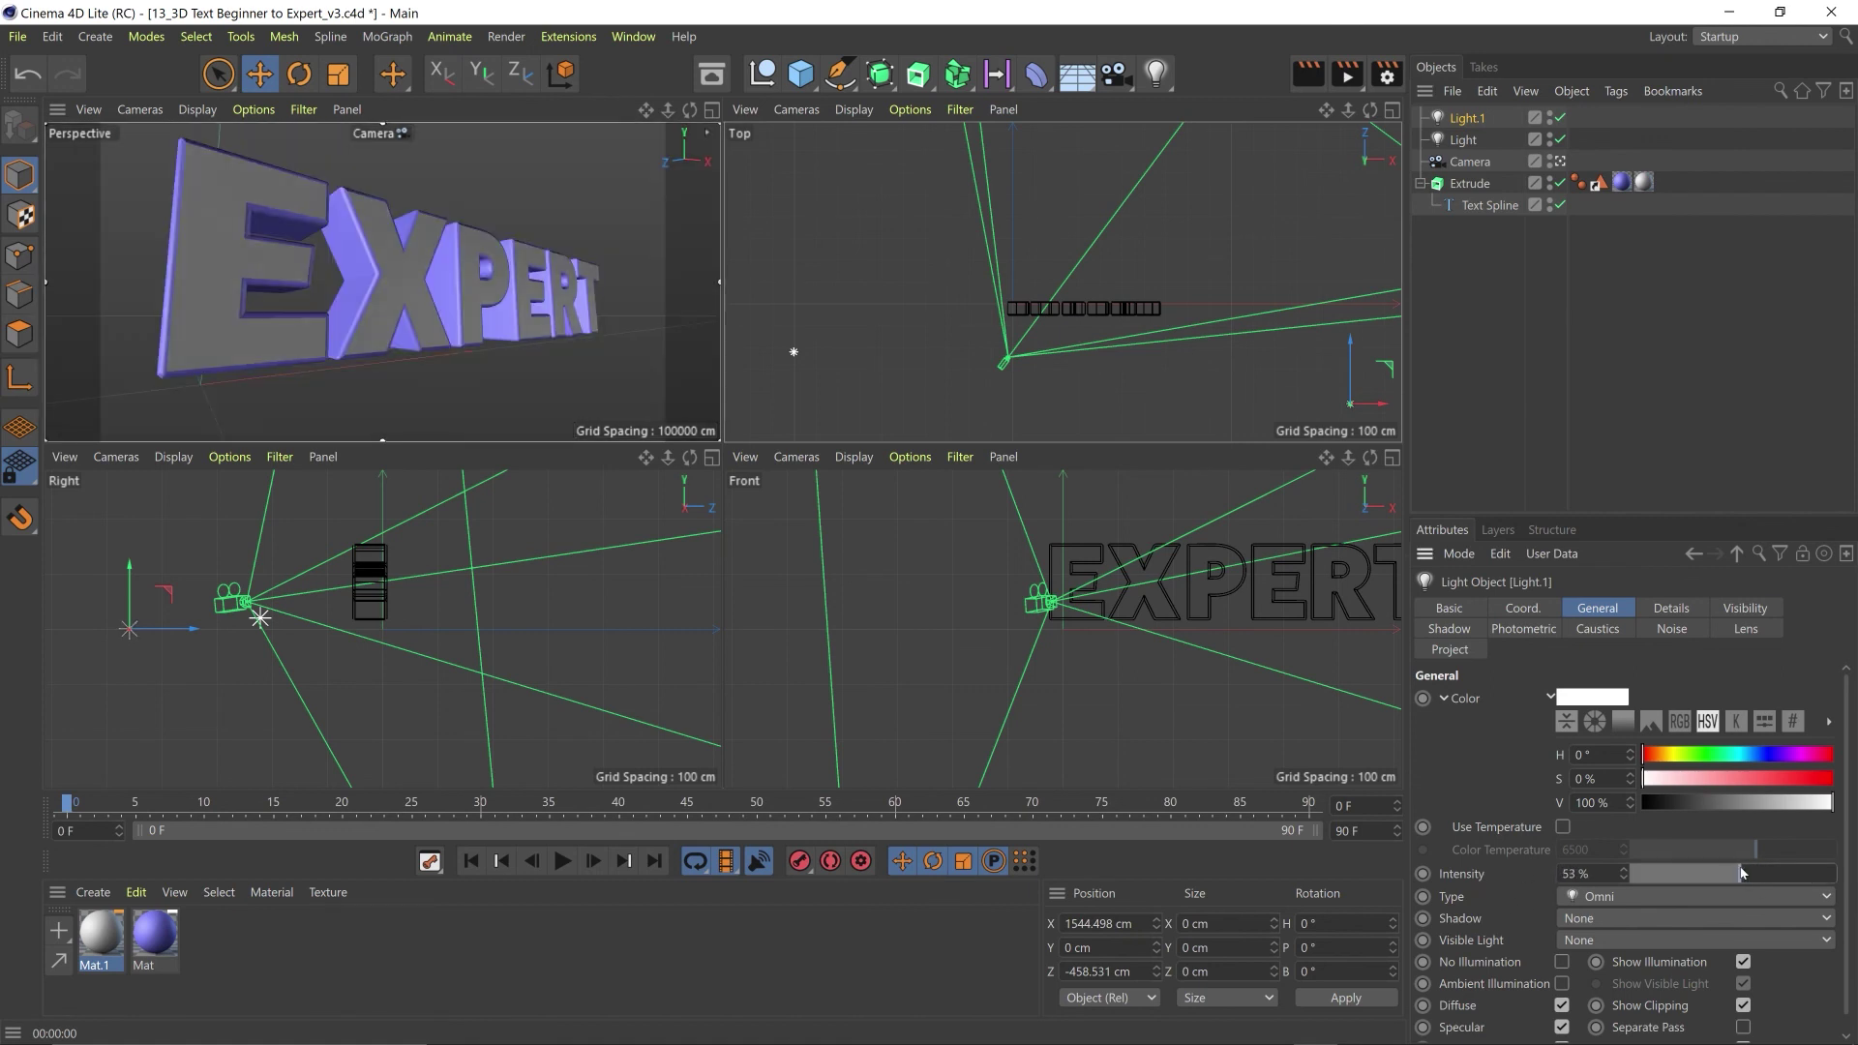
{"action": "left_click", "coordinate": [1728, 894]}
{"action": "left_click", "coordinate": [1728, 892]}
{"action": "left_click", "coordinate": [1728, 874]}
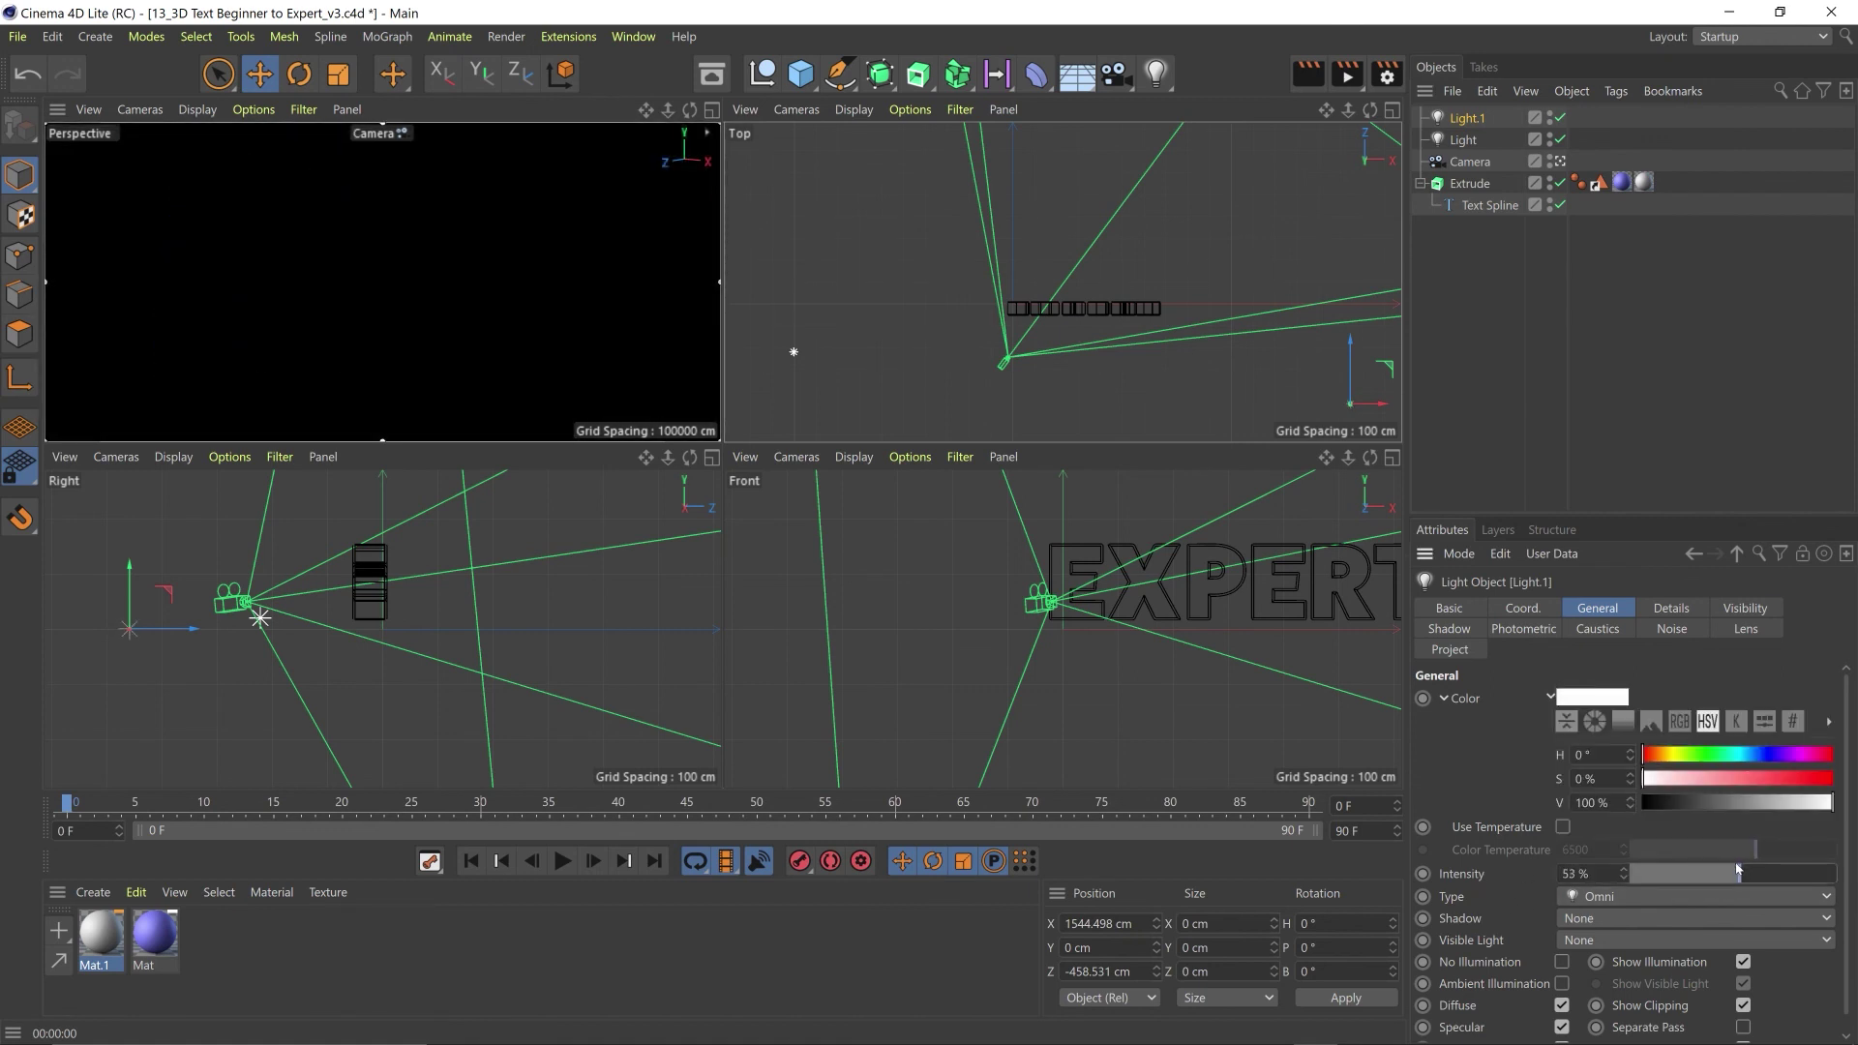